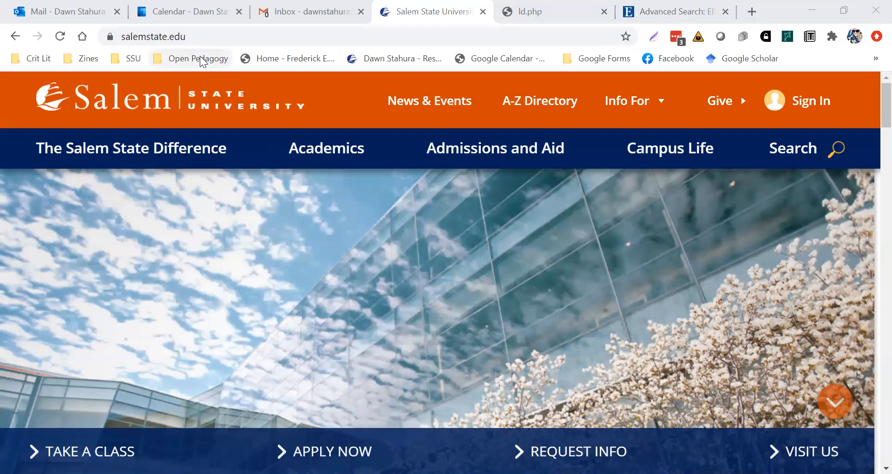
# Open the Frederick E. Berry Library's website from the university's Academics section
pyautogui.click(321, 157)
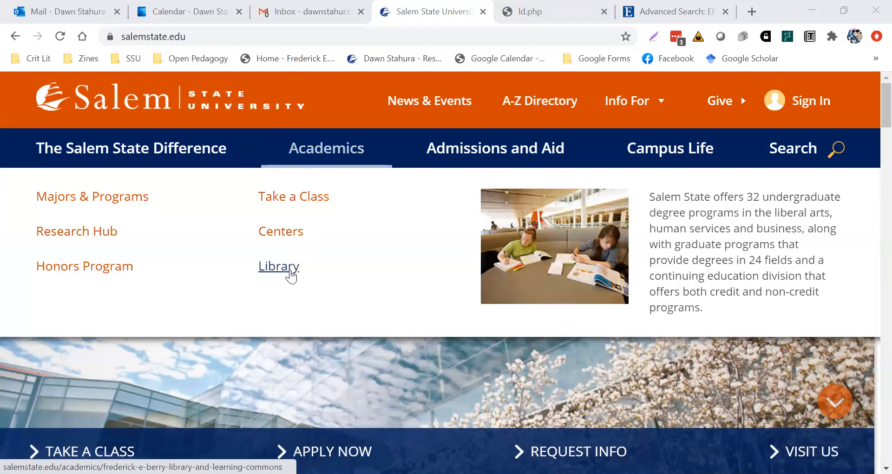
pyautogui.click(279, 266)
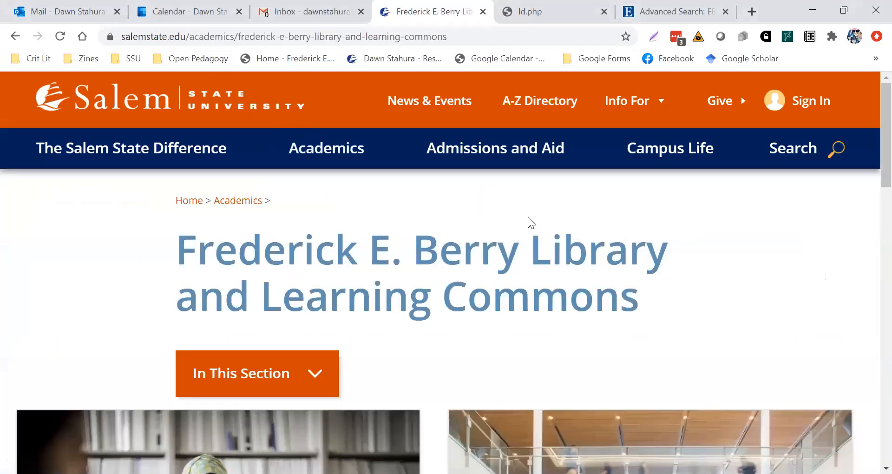
pyautogui.scroll(-7, 528, 216)
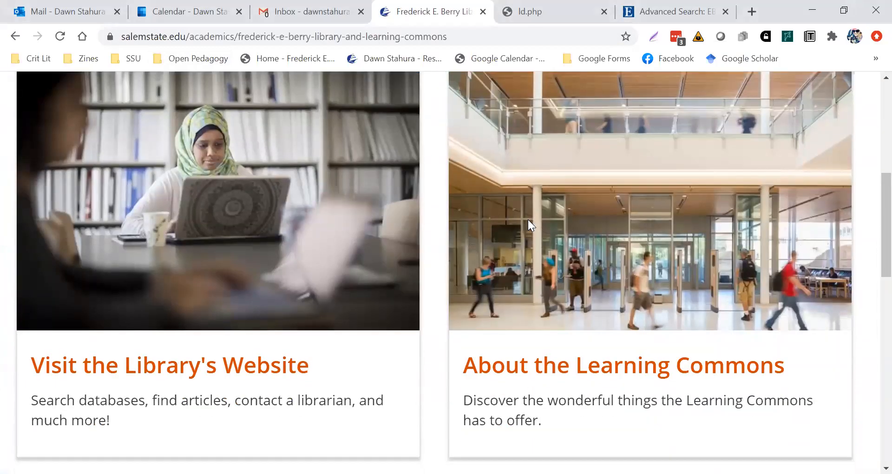
pyautogui.click(204, 372)
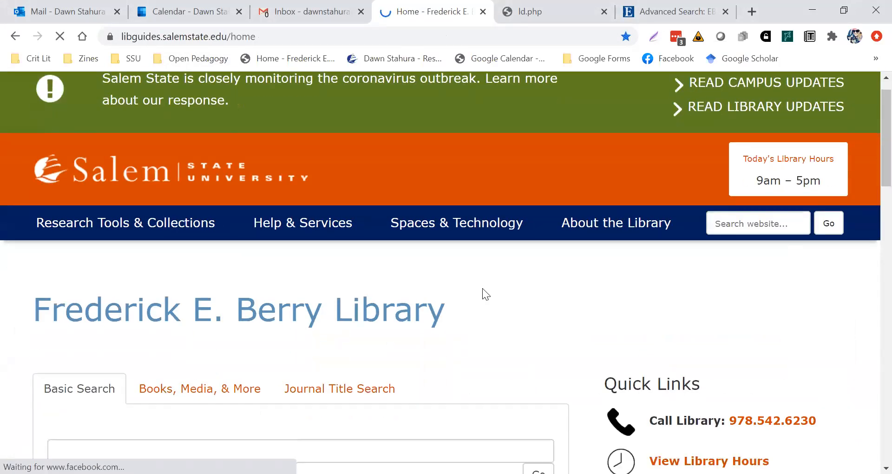
# Browse the library's research guides by subject and switch the listing to all guides
pyautogui.scroll(-3, 483, 292)
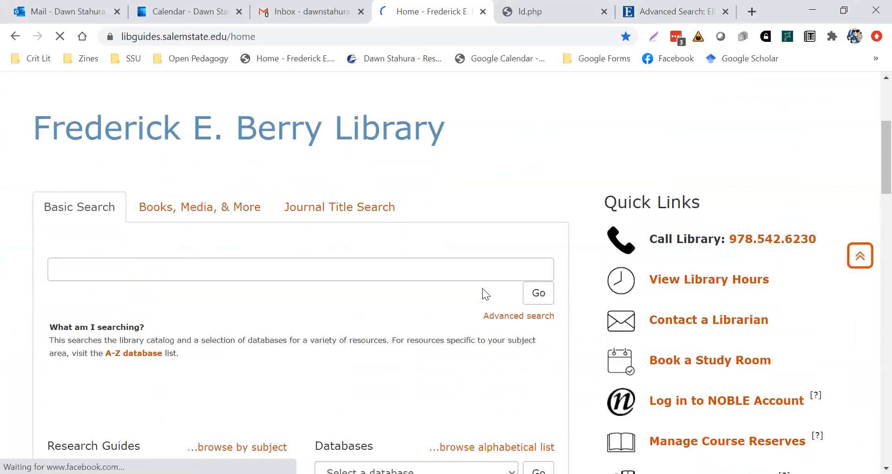
pyautogui.scroll(-3, 483, 288)
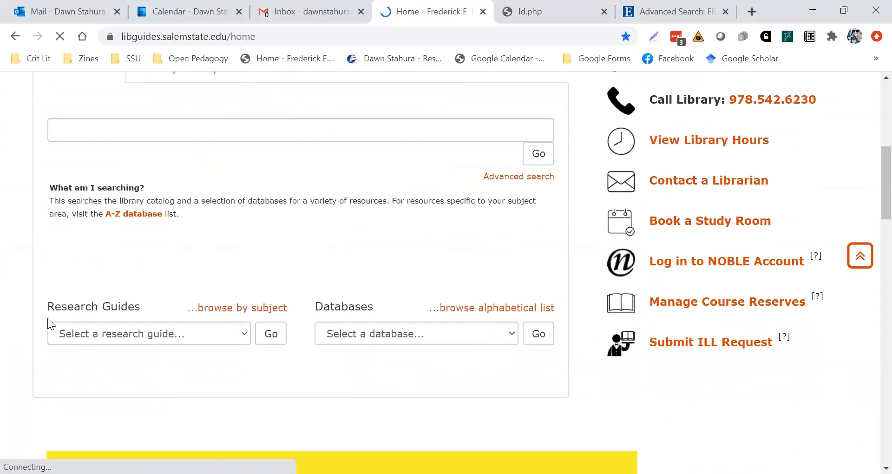
pyautogui.click(227, 310)
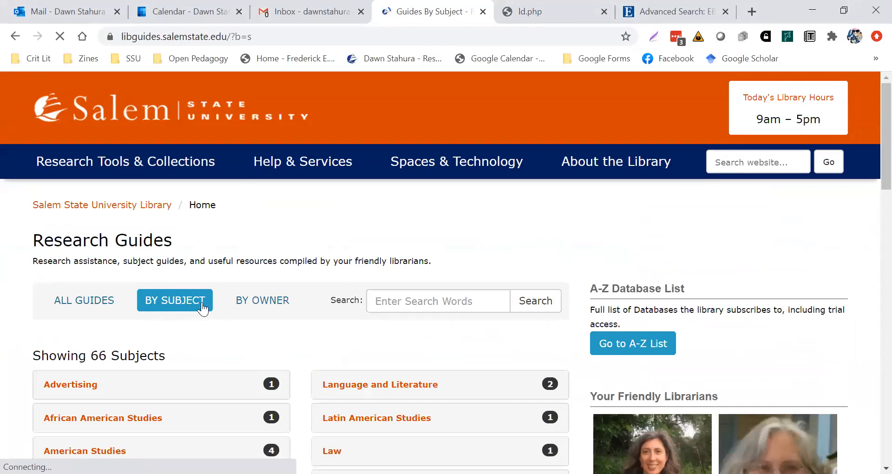
pyautogui.click(79, 304)
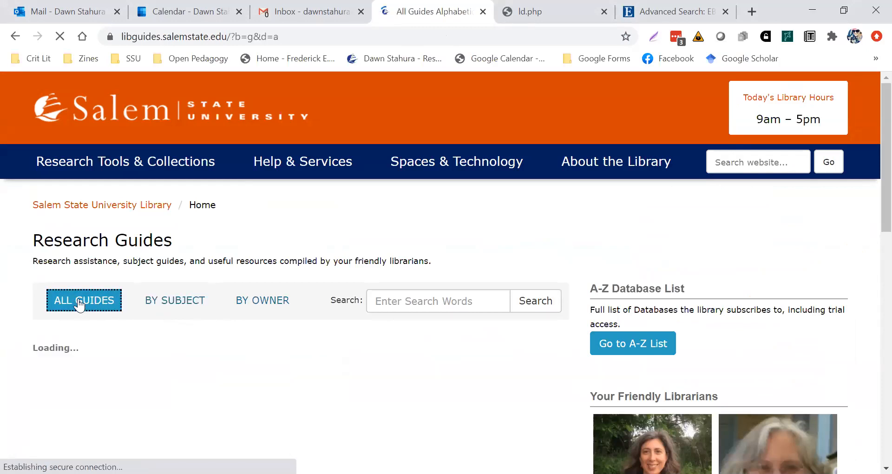
# Search the research guides for "endnote" and open the Endnote Basic: Citation Management guide
pyautogui.click(409, 299)
pyautogui.write('endnote')
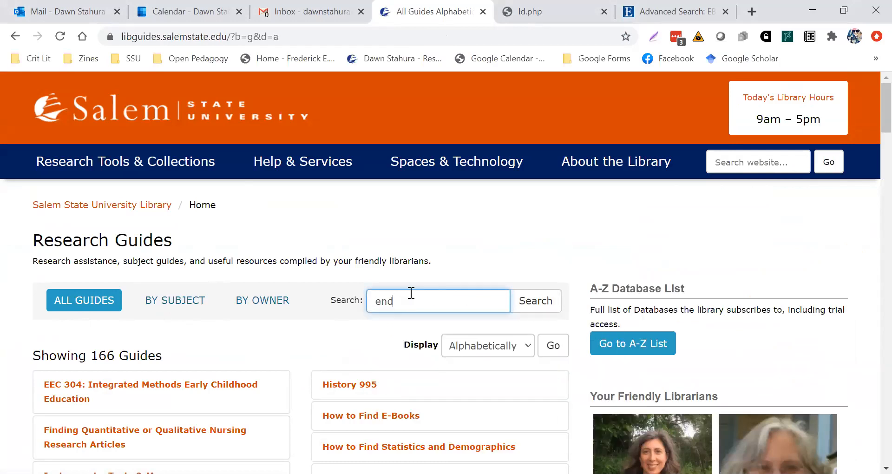
pyautogui.press('Return')
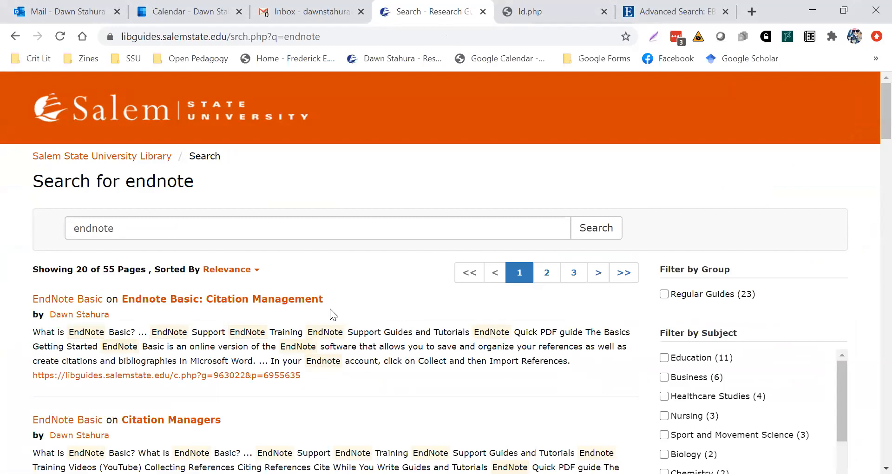
pyautogui.click(145, 301)
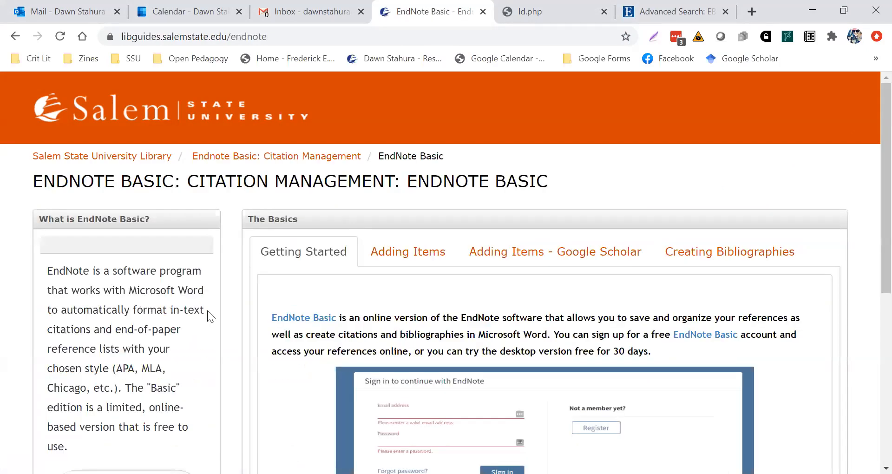
# Open EndNote from the library guide's Getting Started page and show the Getting Started Guide in the account
pyautogui.scroll(-3, 327, 346)
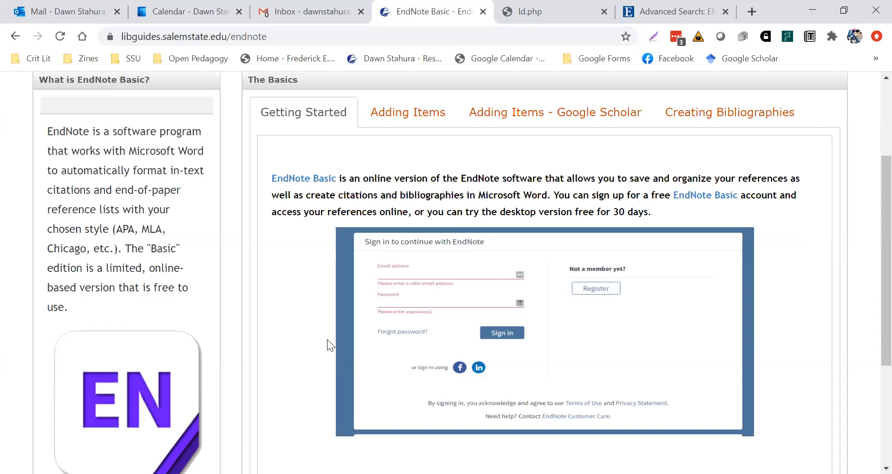
pyautogui.scroll(3, 330, 331)
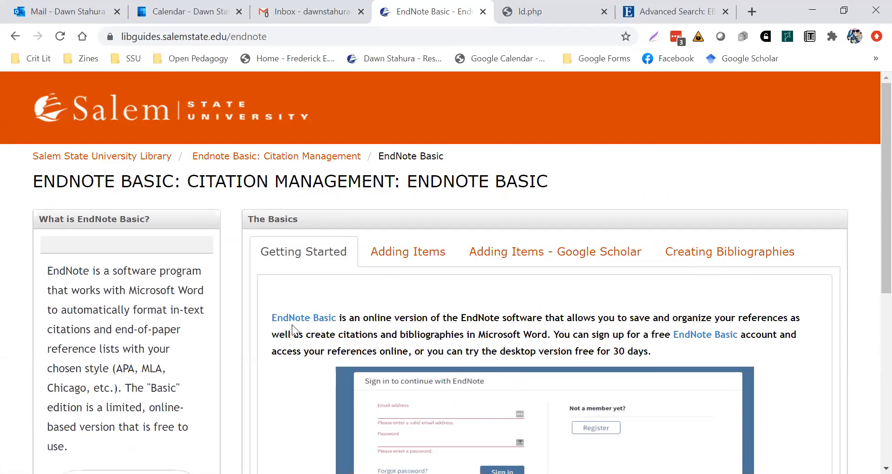
pyautogui.scroll(-1, 291, 324)
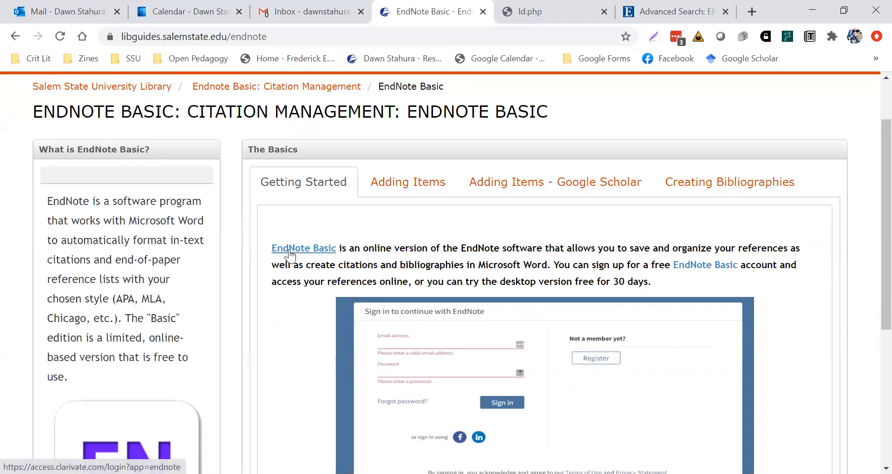
pyautogui.scroll(-3, 243, 279)
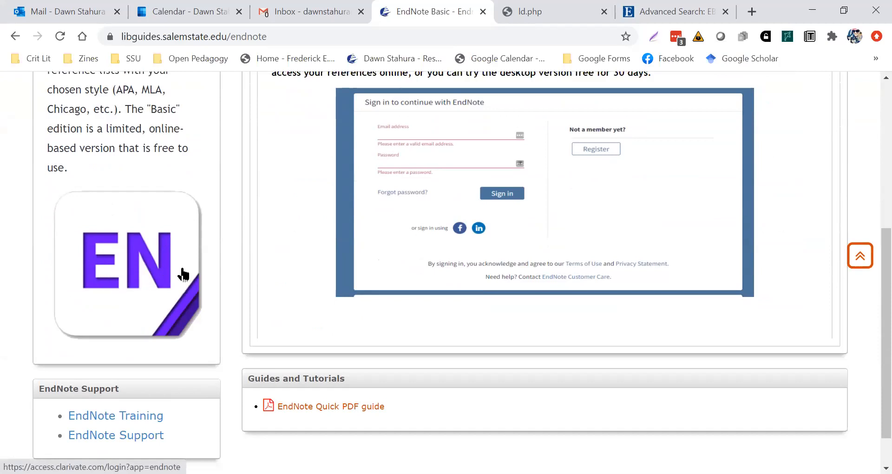
pyautogui.click(132, 271)
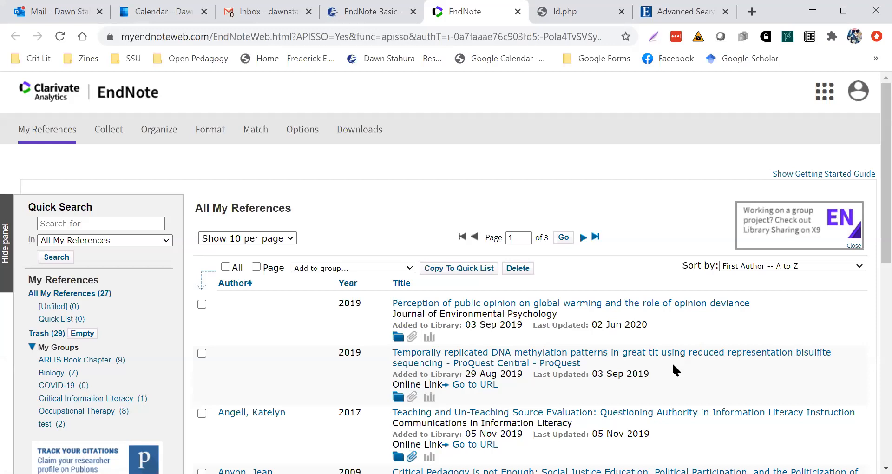
pyautogui.click(802, 175)
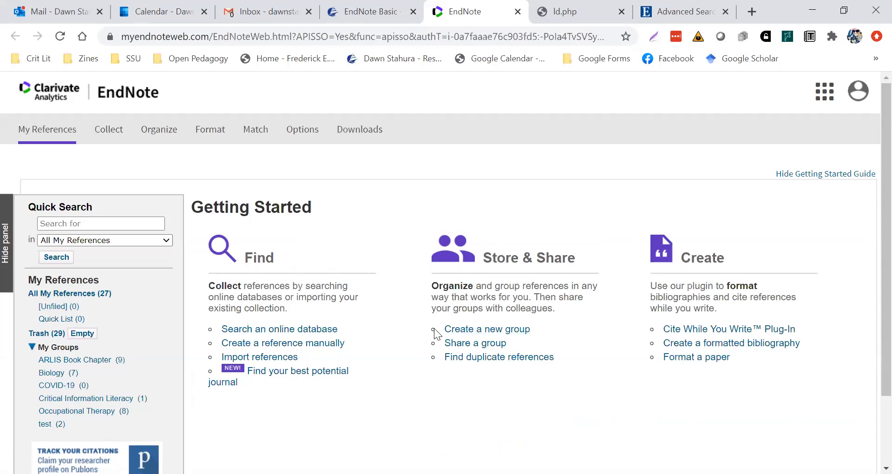
pyautogui.click(497, 331)
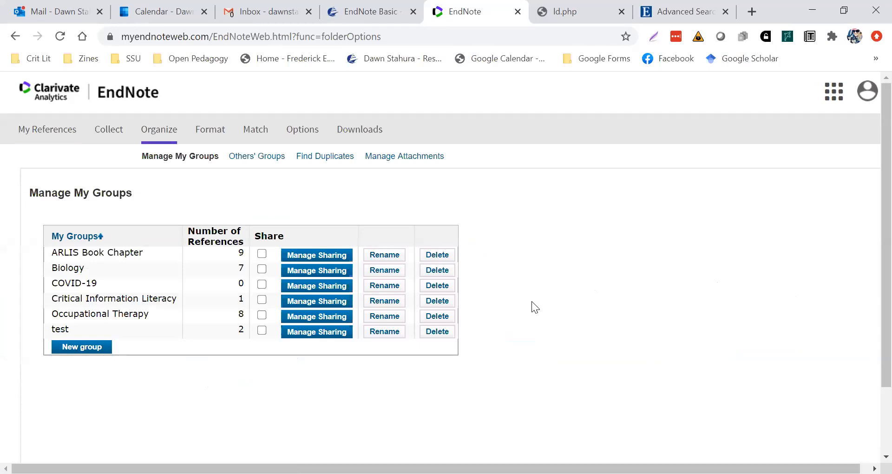
pyautogui.click(83, 347)
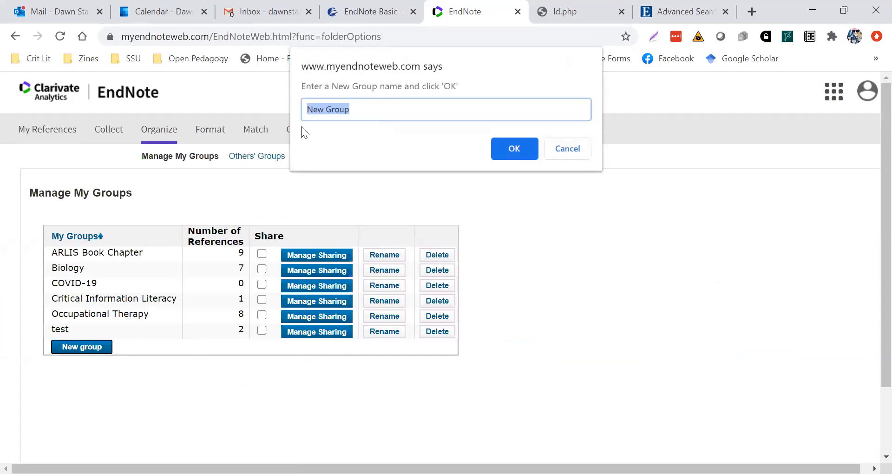
pyautogui.click(574, 153)
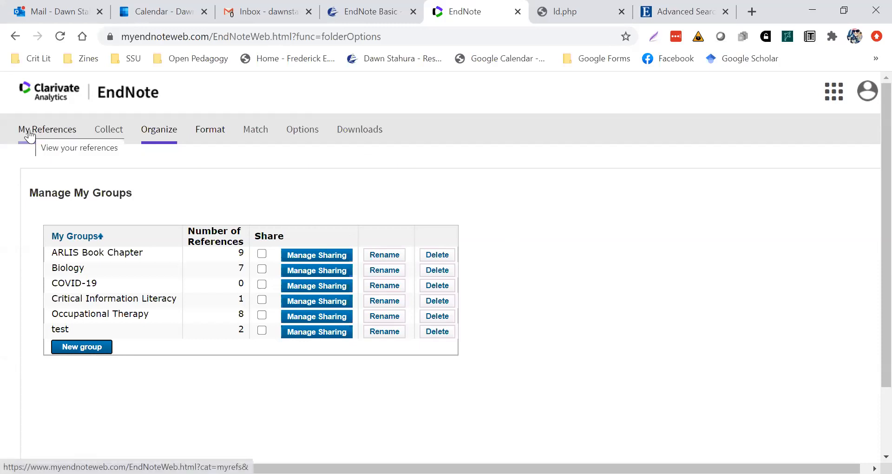
pyautogui.click(43, 138)
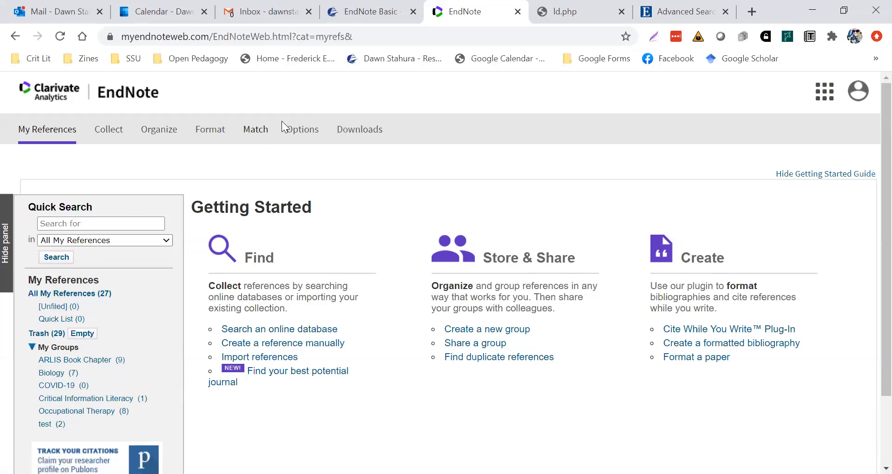
# Locate the EndNote Quick PDF guide on the library's EndNote page and review its instructions on groups, imports and exports
pyautogui.click(349, 13)
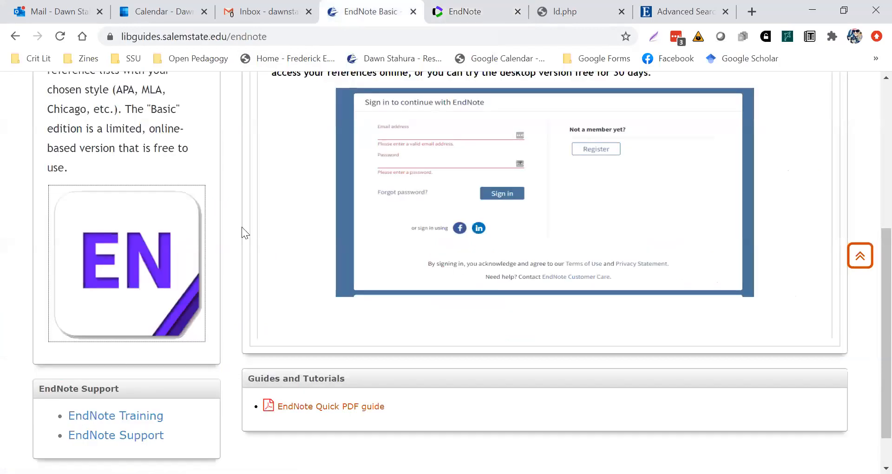
pyautogui.scroll(2, 282, 214)
pyautogui.scroll(-3, 280, 217)
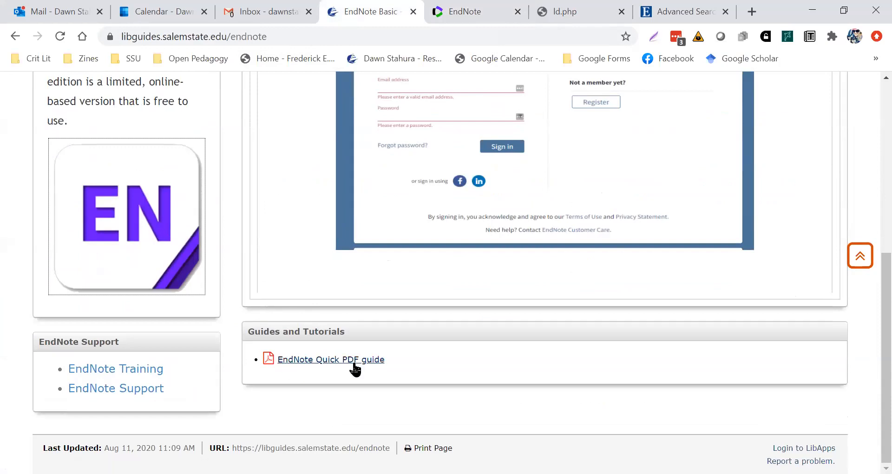
pyautogui.click(572, 13)
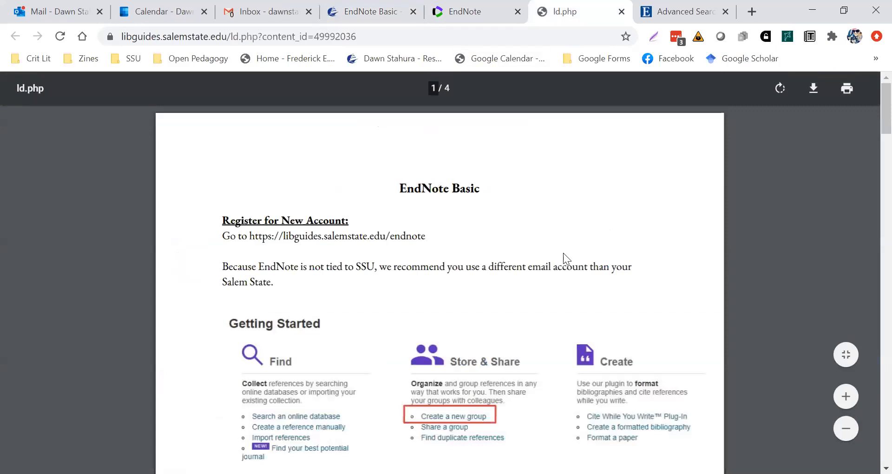
pyautogui.scroll(-3, 561, 253)
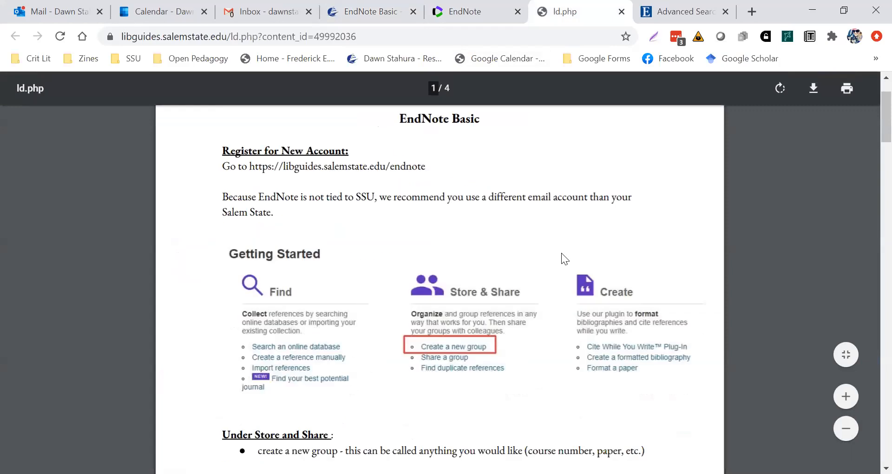
pyautogui.scroll(-2, 559, 255)
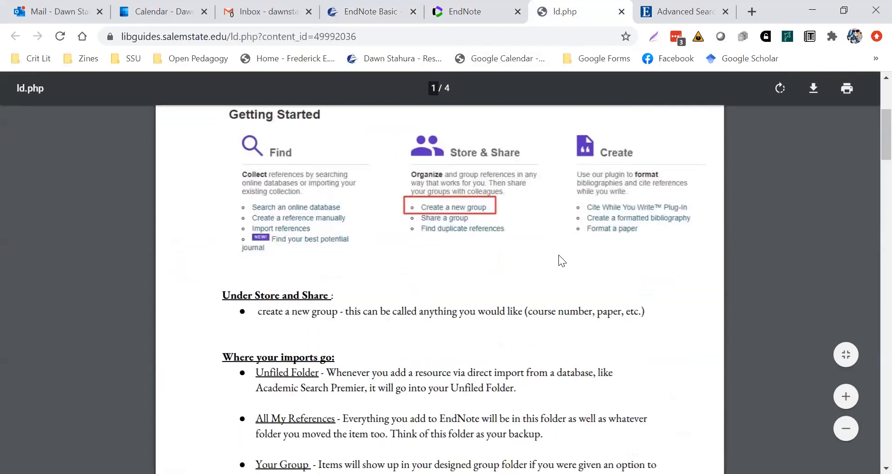
pyautogui.scroll(-3, 559, 255)
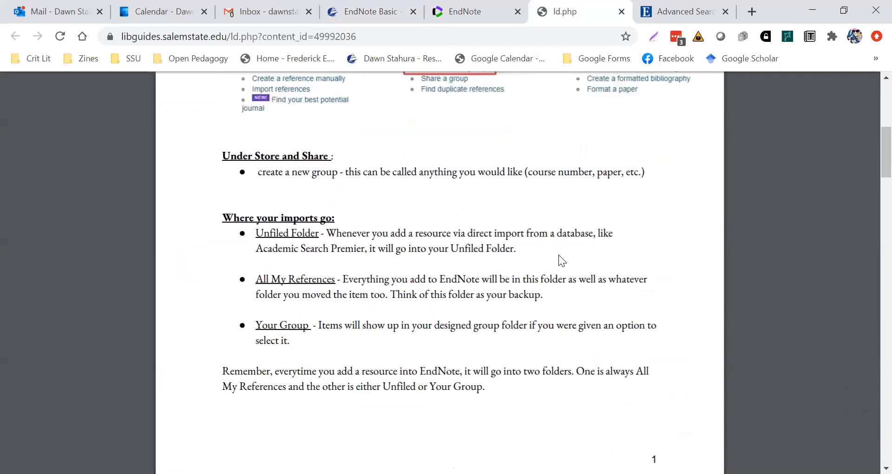
pyautogui.scroll(-7, 558, 254)
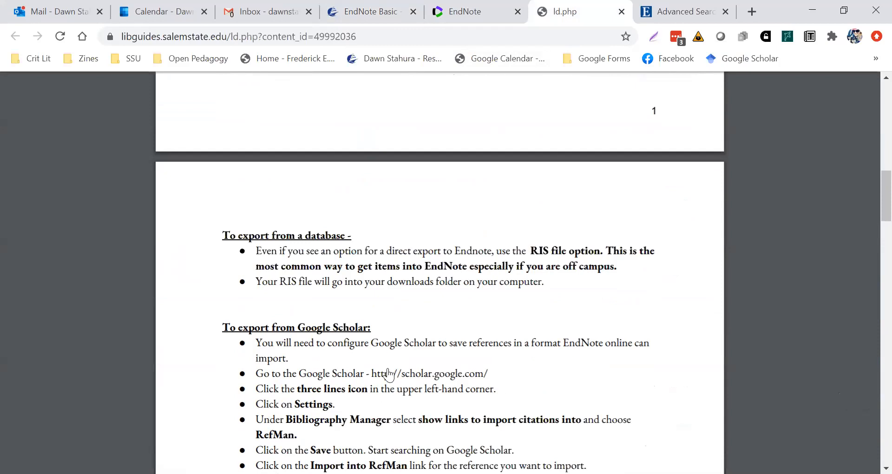
pyautogui.scroll(-2, 395, 339)
pyautogui.scroll(6, 394, 338)
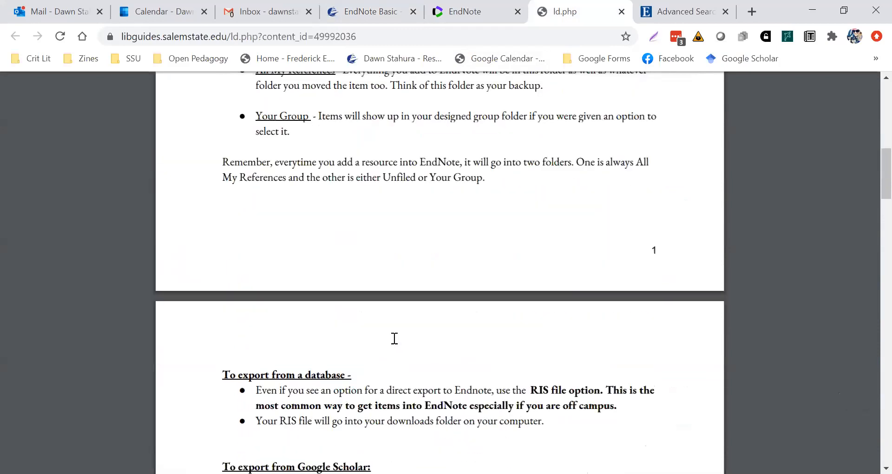
pyautogui.scroll(8, 394, 338)
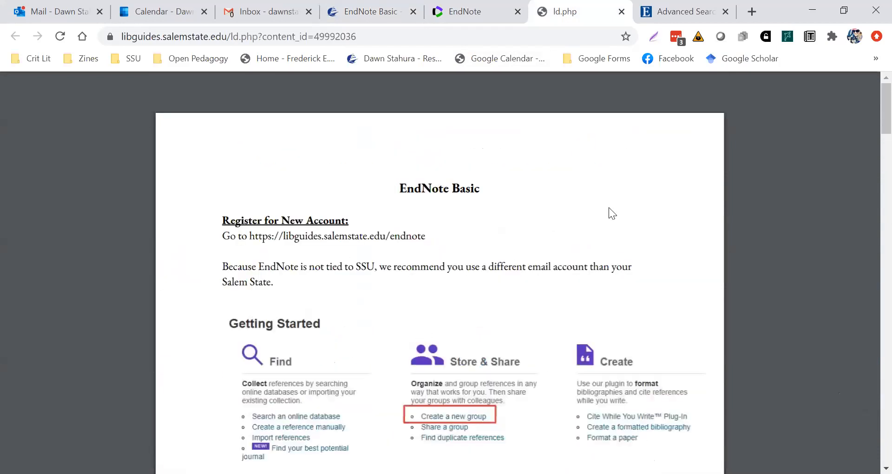
# Switch to the EBSCOhost advanced search, search Academic Search Premier for "witchcraft" and look through the first articles
pyautogui.click(695, 12)
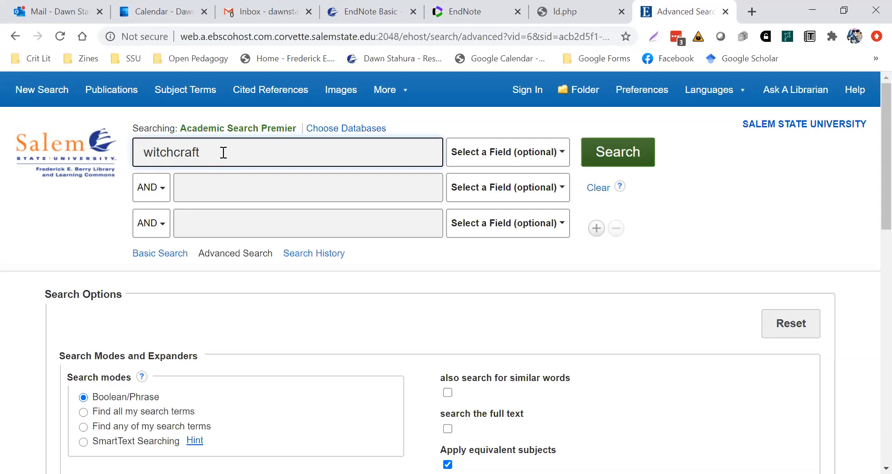
pyautogui.click(615, 157)
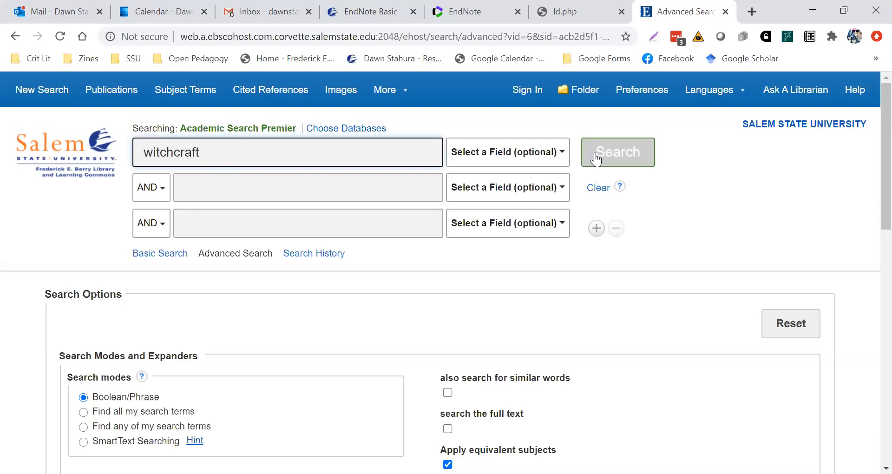
pyautogui.click(622, 163)
pyautogui.click(621, 162)
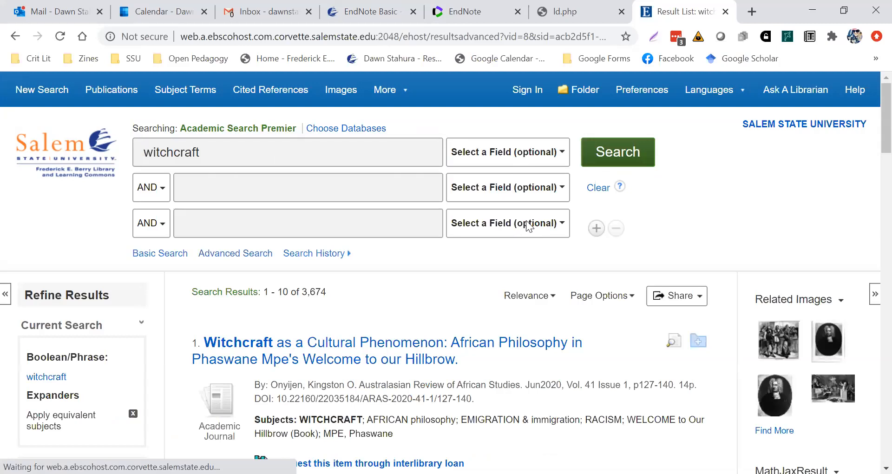
pyautogui.scroll(-1, 527, 226)
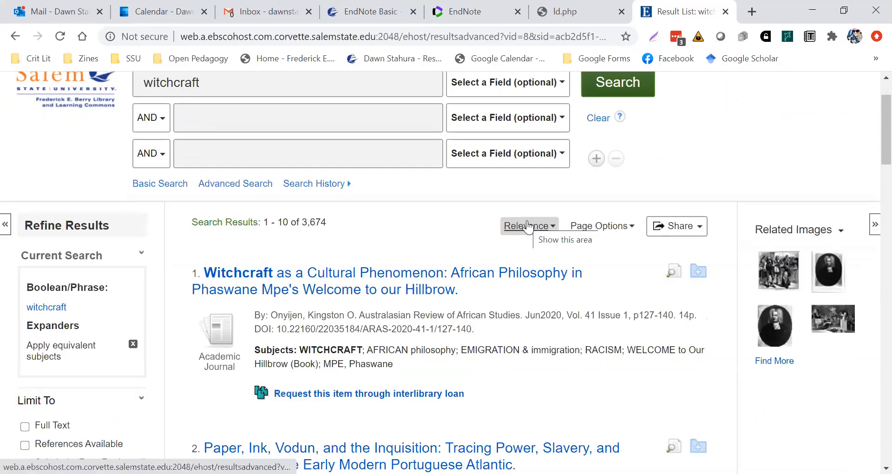
pyautogui.scroll(-6, 527, 226)
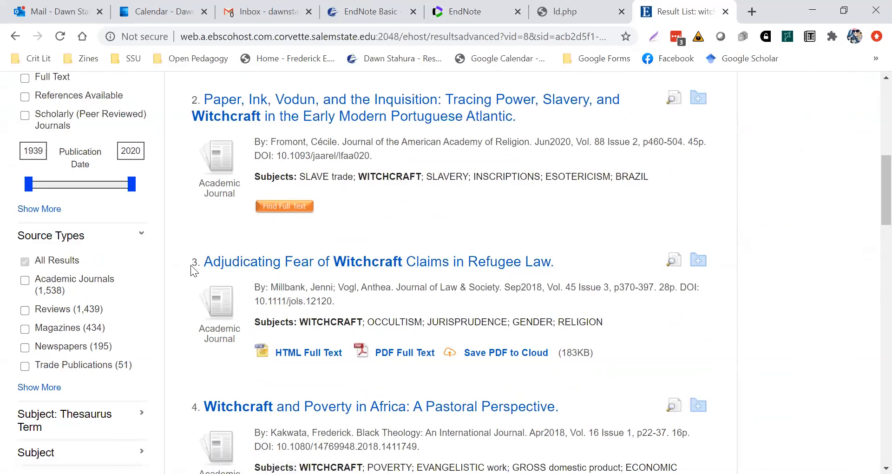
# Open the article "Adjudicating Fear of Witchcraft Claims in Refugee Law" and export its citation as a file in RIS format
pyautogui.click(331, 268)
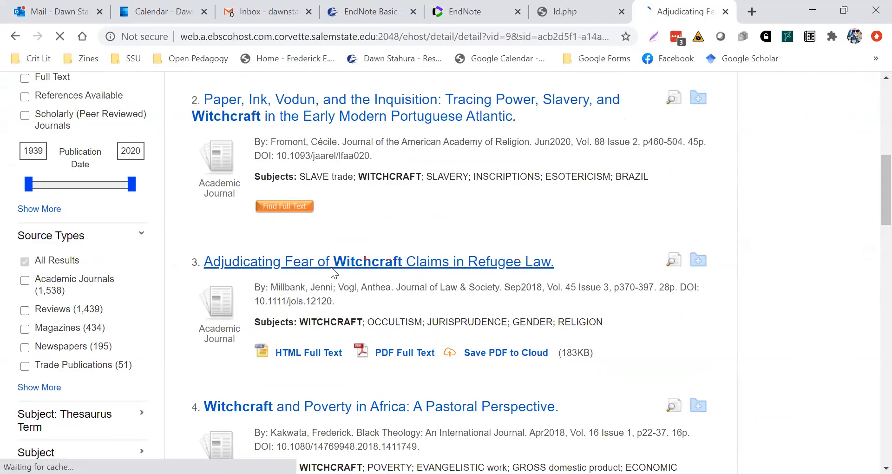
pyautogui.scroll(-3, 289, 258)
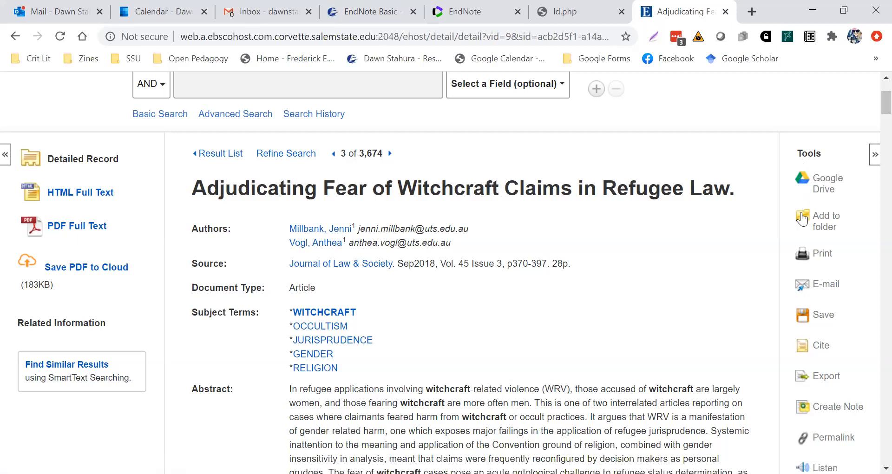
pyautogui.click(826, 381)
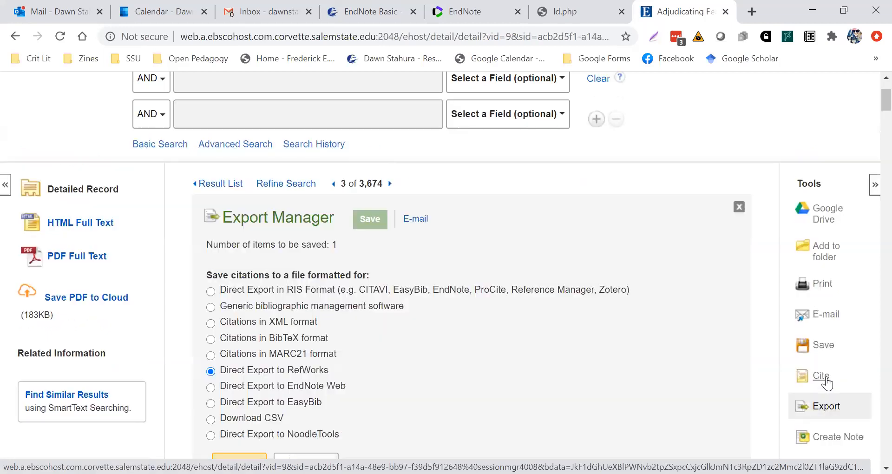
pyautogui.scroll(-1, 664, 391)
pyautogui.scroll(-1, 664, 391)
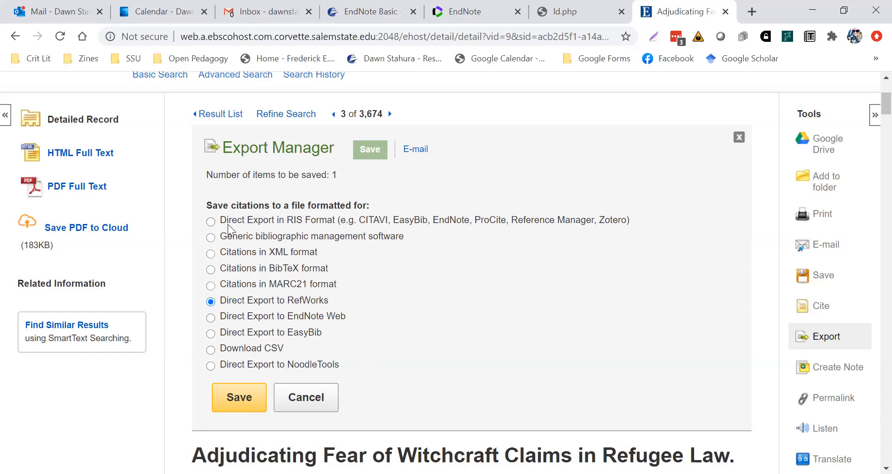
pyautogui.click(212, 222)
pyautogui.click(236, 408)
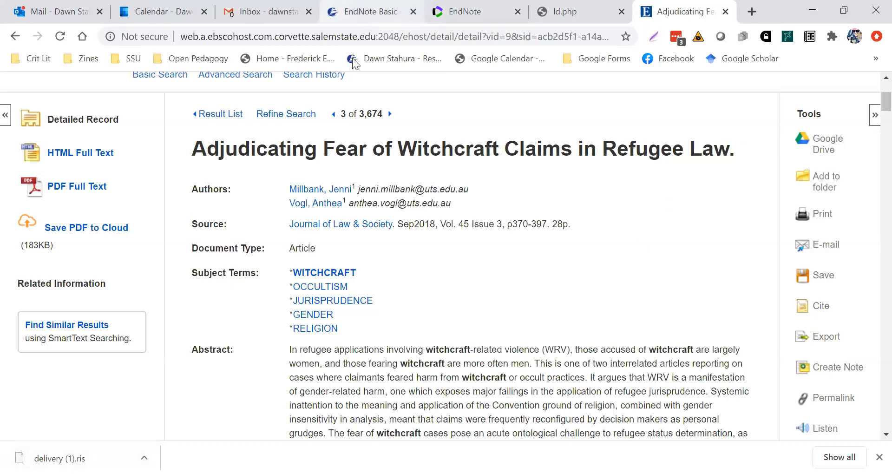
# Switch to EndNote, start importing references and choose the downloaded file delivery (1).ris
pyautogui.click(476, 14)
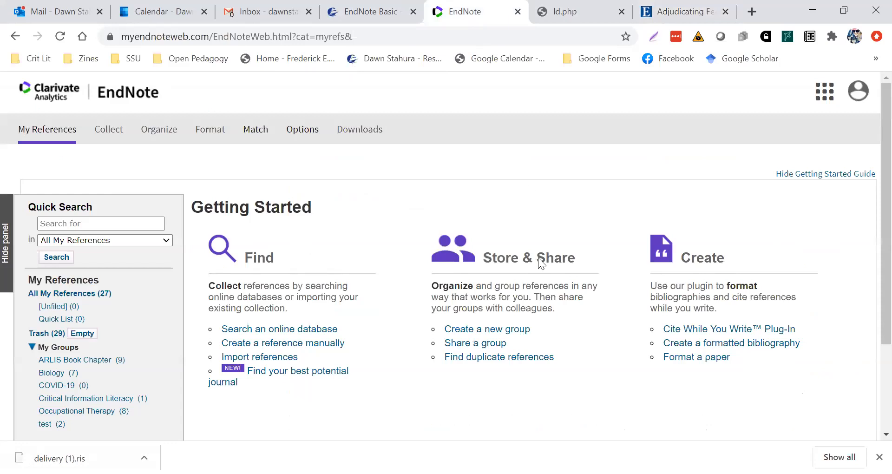
pyautogui.moveTo(110, 131)
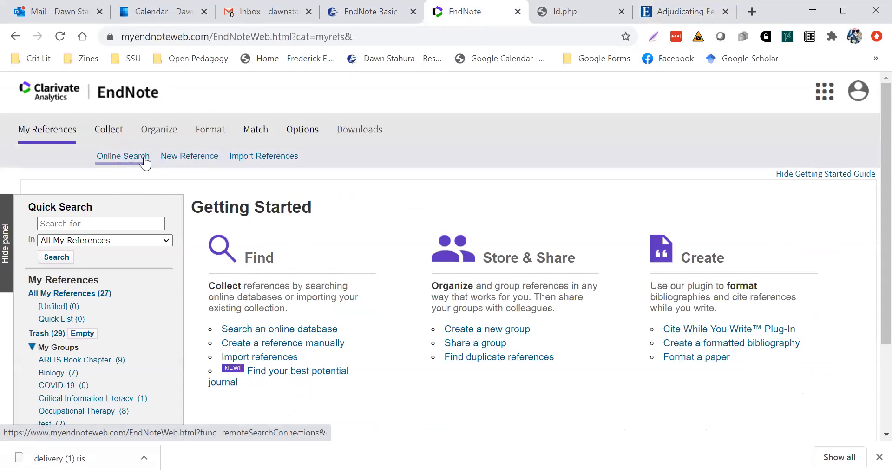
pyautogui.click(264, 158)
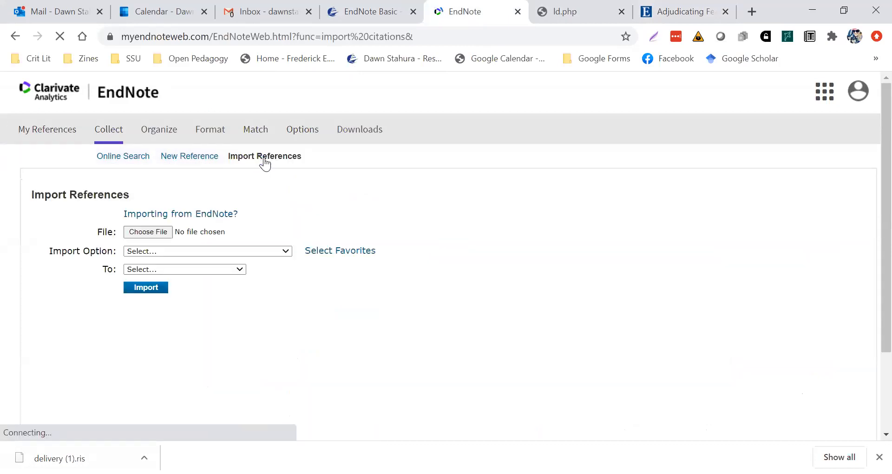
pyautogui.click(142, 232)
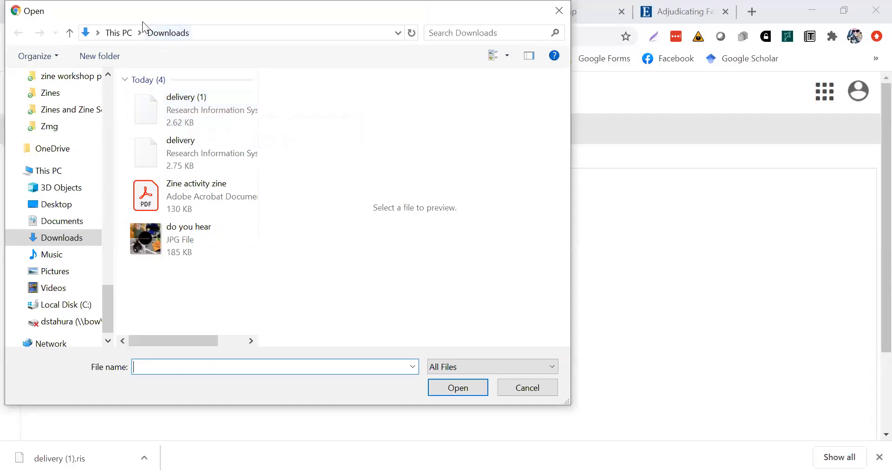
pyautogui.click(201, 111)
pyautogui.doubleClick(202, 111)
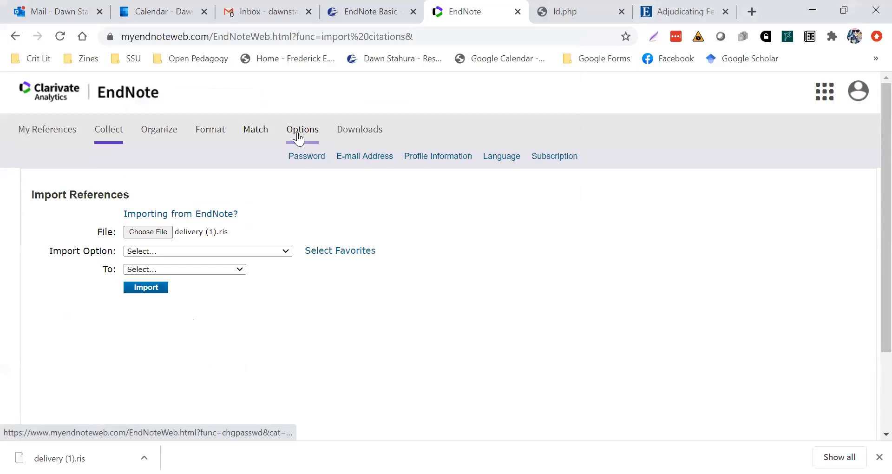
# Import the chosen file with the RefMan RIS import option into the COVID-19 group
pyautogui.click(286, 252)
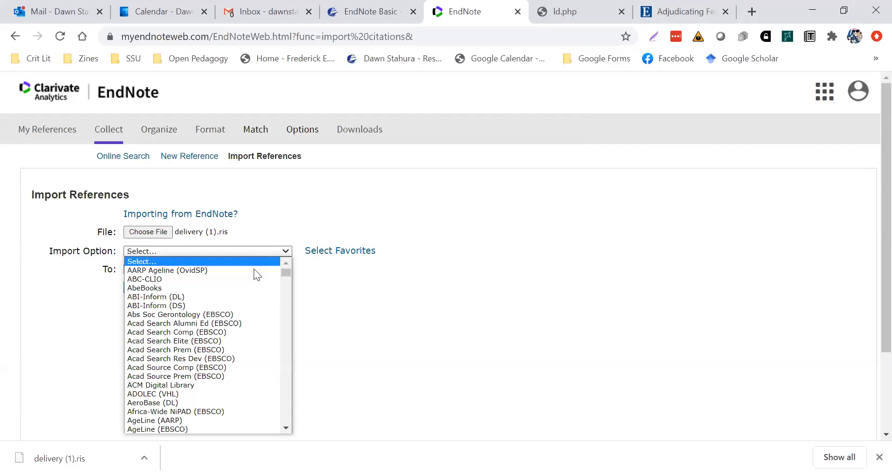
pyautogui.moveTo(285, 274); pyautogui.dragTo(270, 374)
pyautogui.scroll(-20, 250, 374)
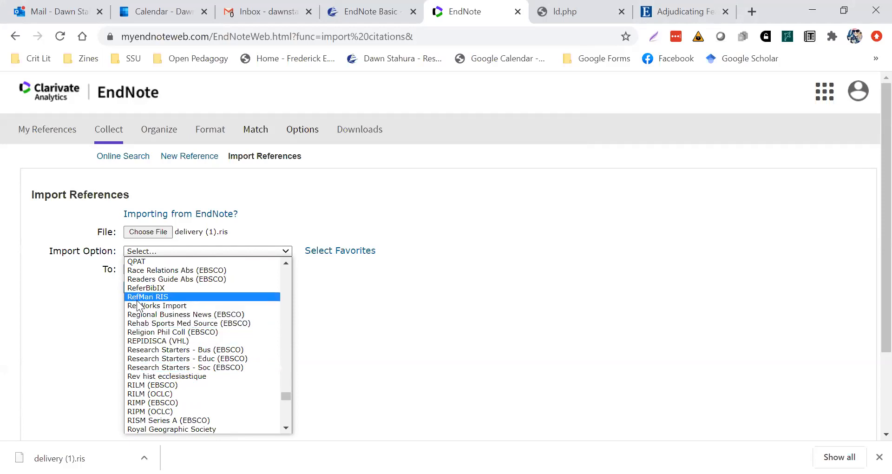
pyautogui.click(154, 297)
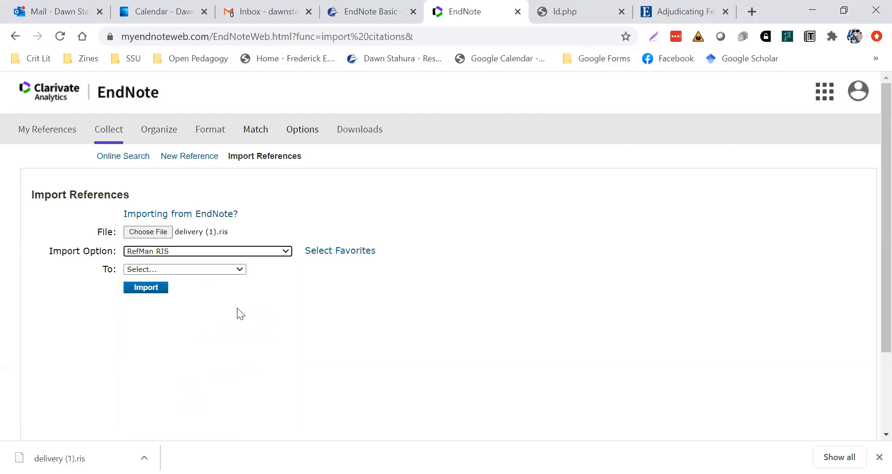
pyautogui.click(225, 270)
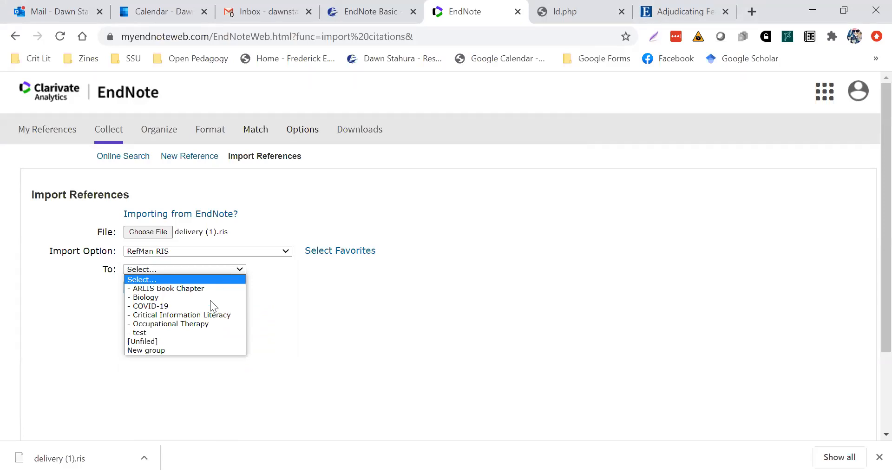
pyautogui.click(176, 308)
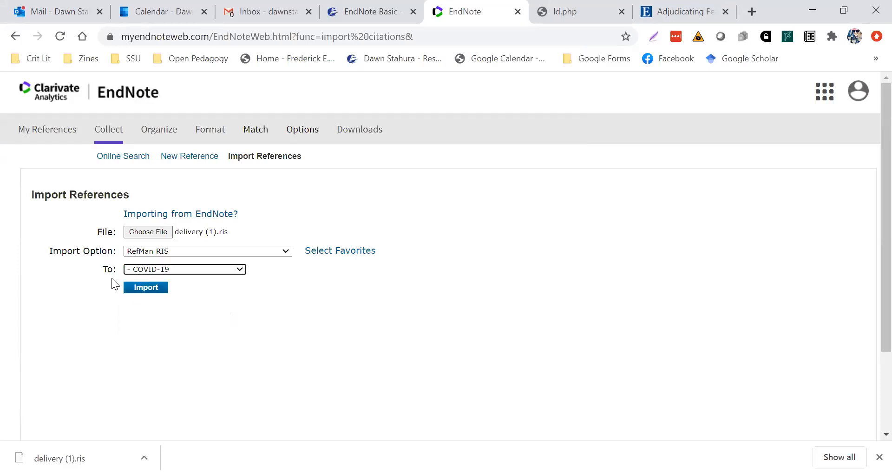
pyautogui.click(154, 288)
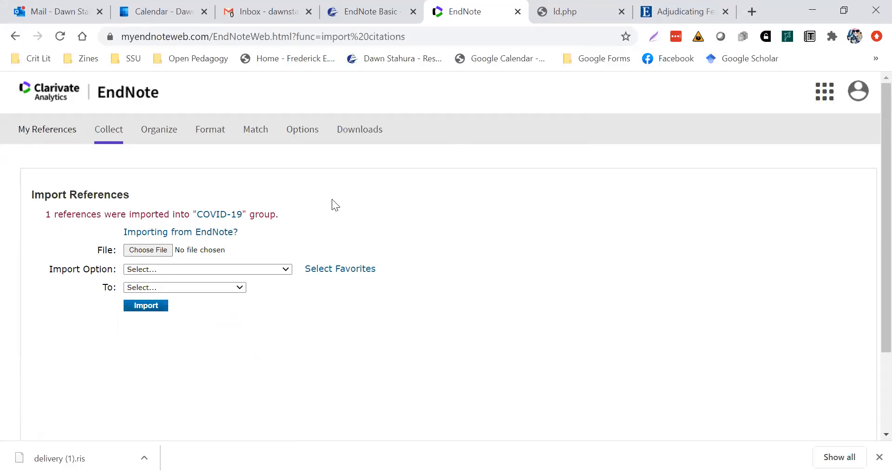
# Return to the reference library and show the references in the COVID-19 group
pyautogui.click(40, 132)
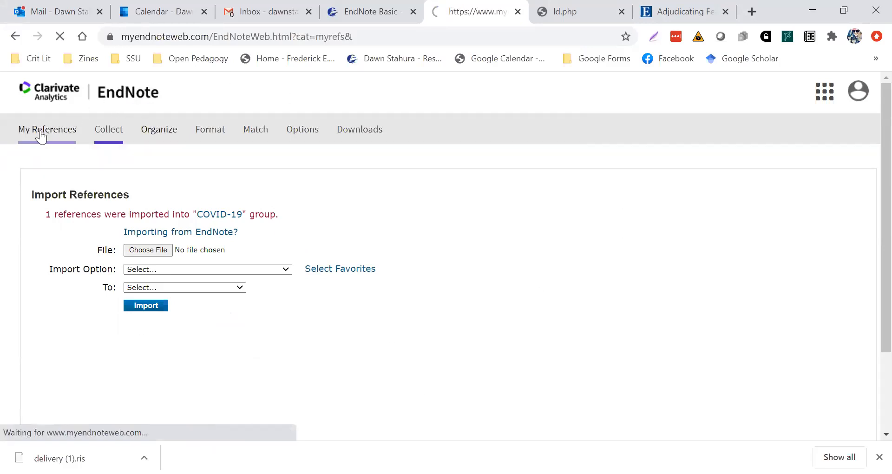
pyautogui.scroll(-1, 61, 307)
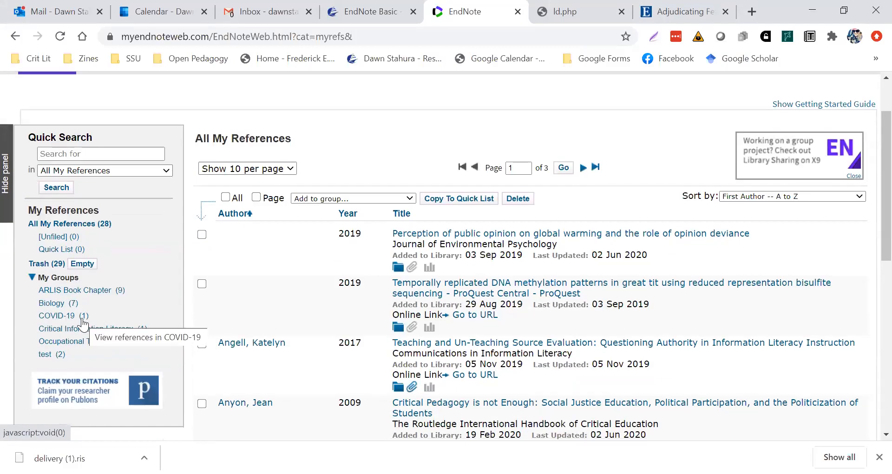
pyautogui.click(52, 320)
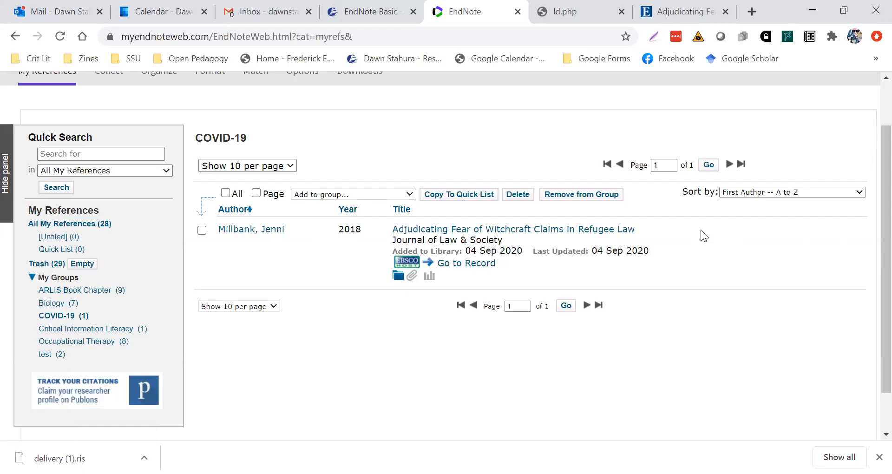
pyautogui.scroll(2, 660, 242)
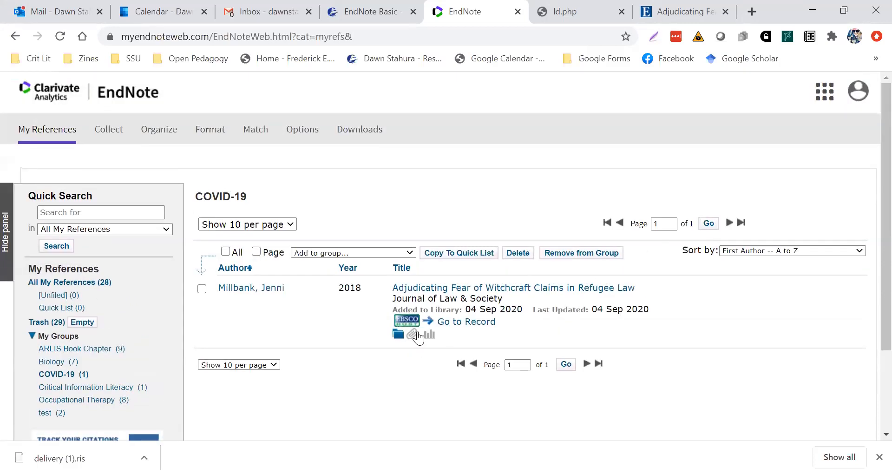
# Go to the witchcraft article's EBSCO record from its reference and save the full-text PDF to Downloads as ContentServer
pyautogui.click(453, 322)
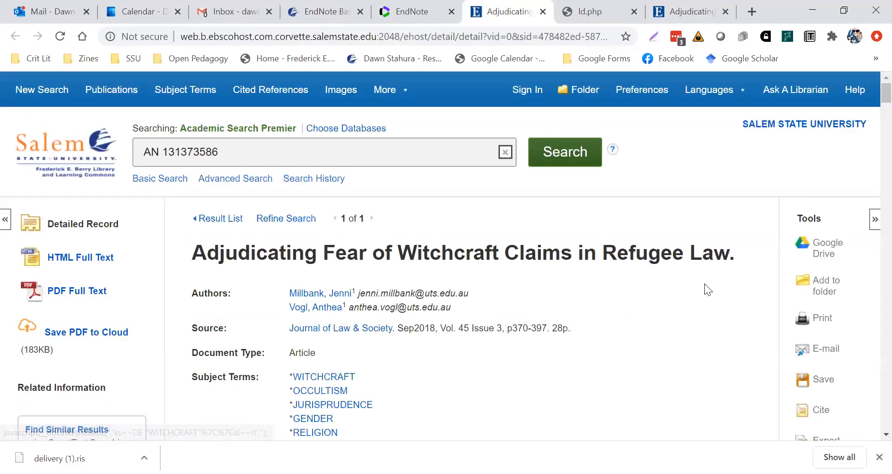
pyautogui.scroll(-1, 705, 284)
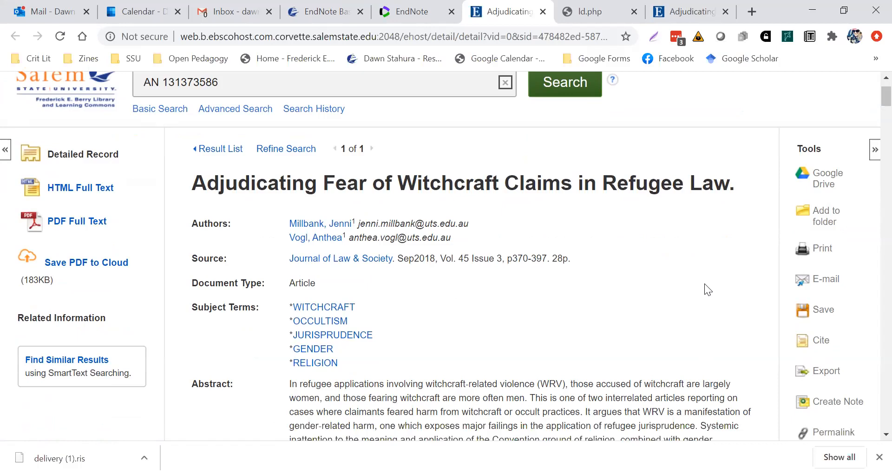
pyautogui.click(61, 231)
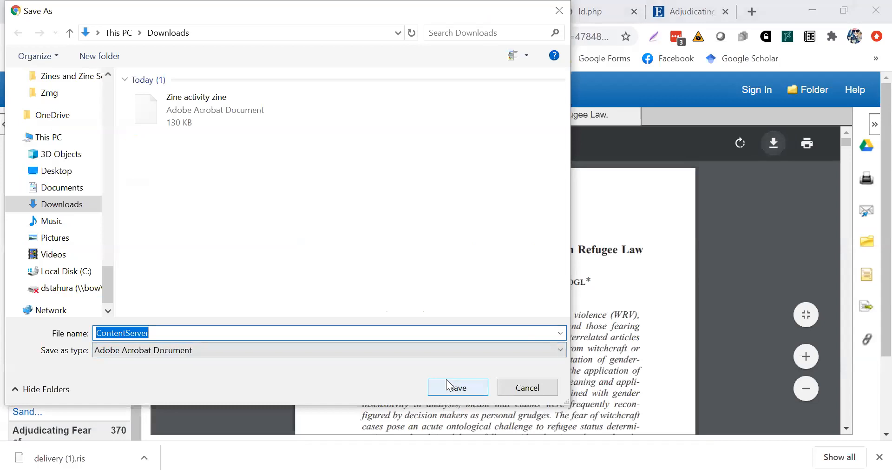
pyautogui.click(448, 388)
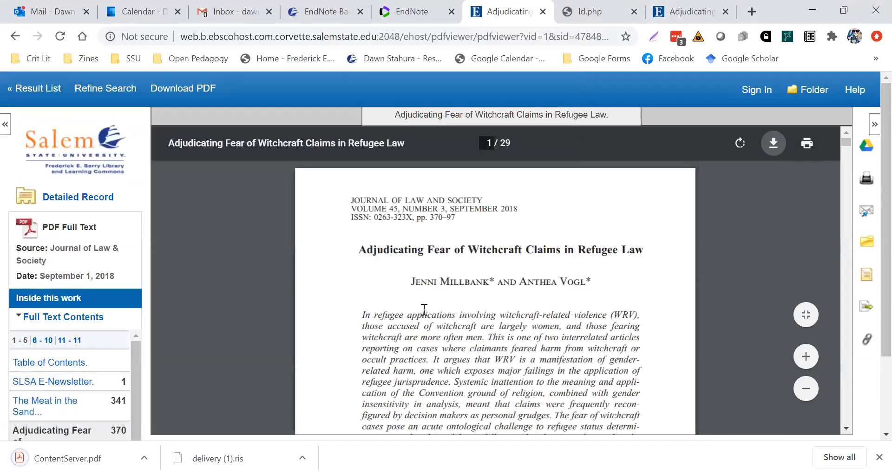
# Back in EndNote, attach ContentServer.pdf to the witchcraft article's reference in the COVID-19 group and close the attachment windows
pyautogui.click(428, 16)
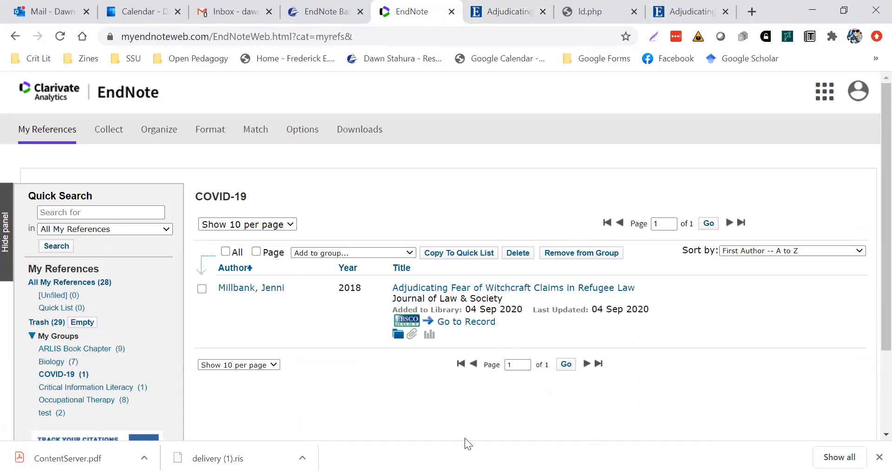
pyautogui.click(412, 338)
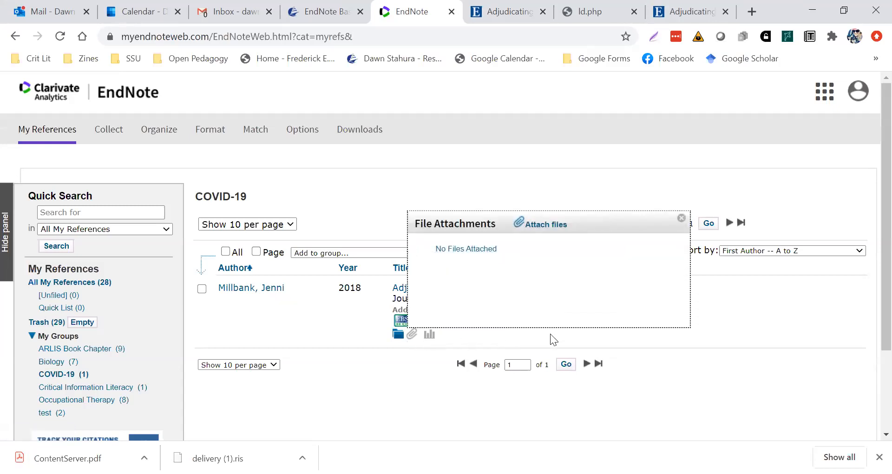
pyautogui.click(537, 228)
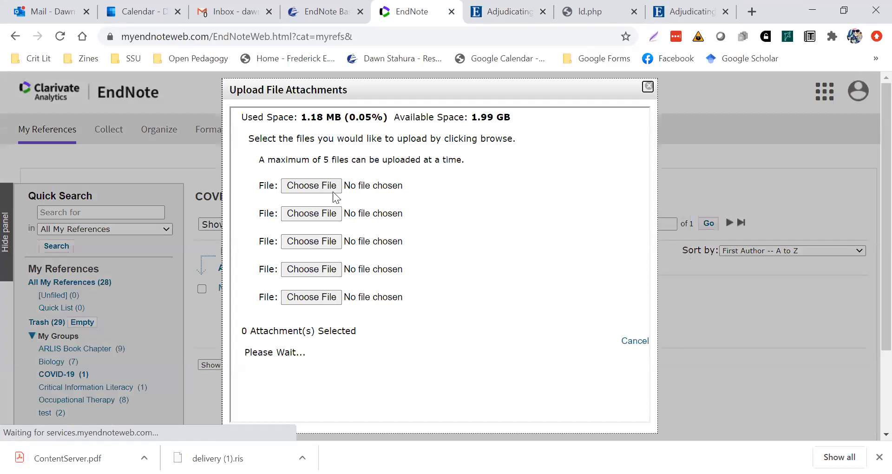
pyautogui.click(326, 188)
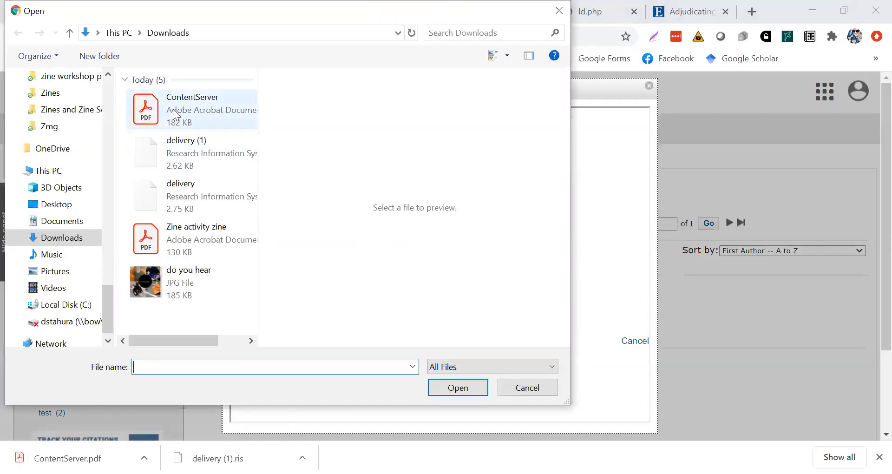
pyautogui.click(174, 114)
pyautogui.click(455, 388)
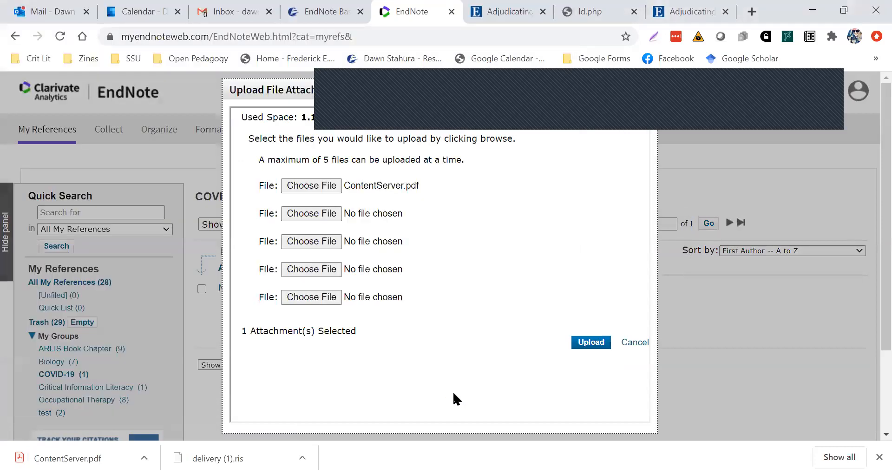
pyautogui.click(585, 342)
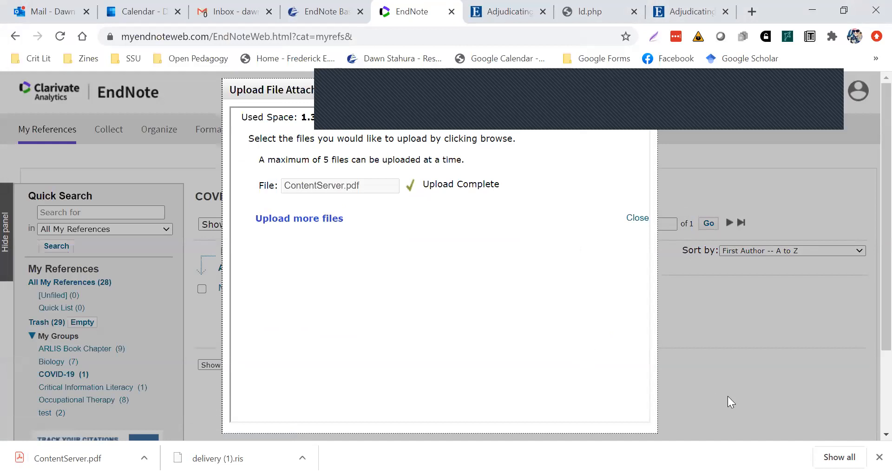
pyautogui.click(638, 218)
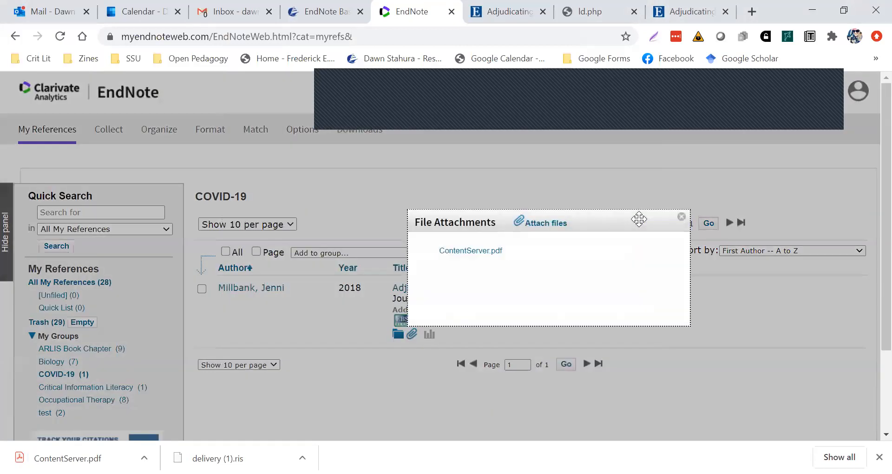
pyautogui.click(682, 216)
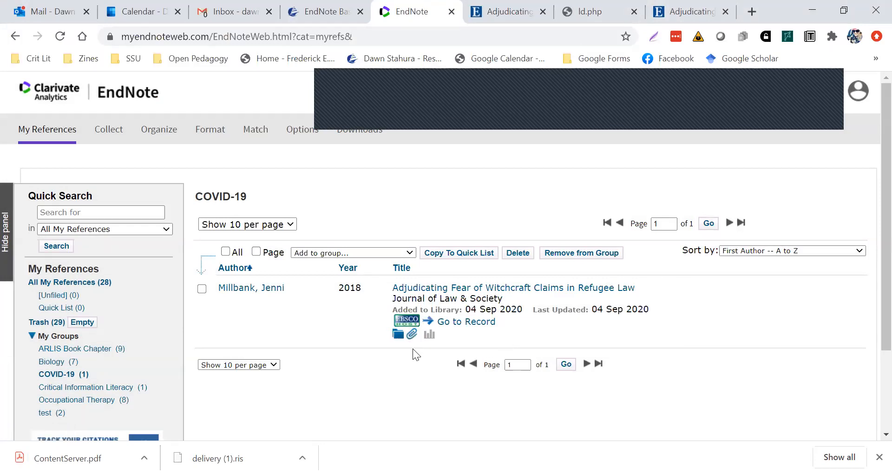
# Switch to the library's EndNote PDF guide and review the instructions on exporting from a database and from Google Scholar
pyautogui.click(586, 14)
pyautogui.scroll(-3, 555, 210)
pyautogui.scroll(-15, 553, 215)
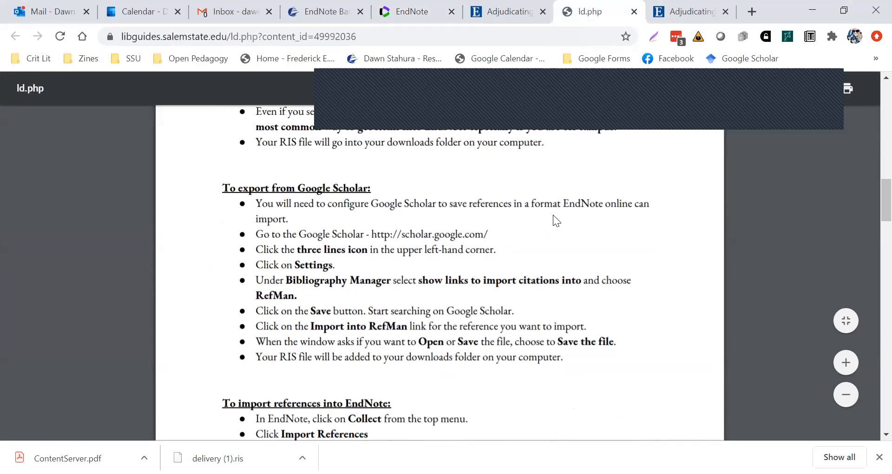
pyautogui.scroll(1, 553, 215)
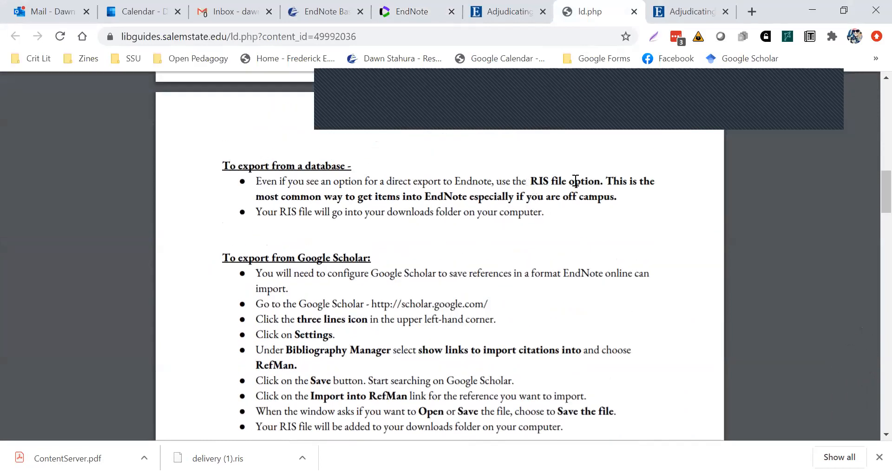
pyautogui.scroll(-1, 609, 199)
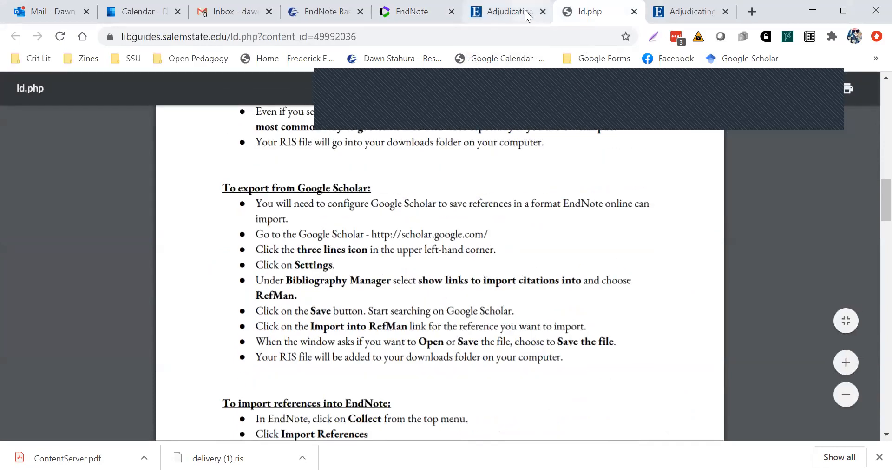
# Open Google Scholar and save its settings with the bibliography manager showing links to import citations into RefMan
pyautogui.click(679, 14)
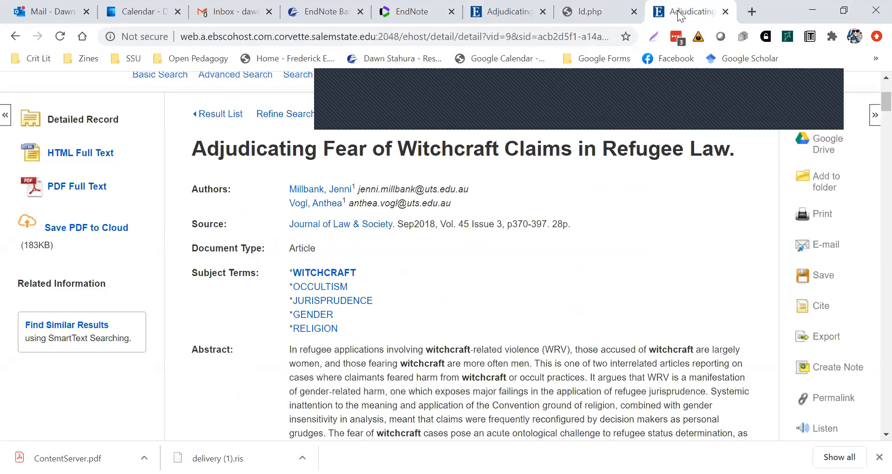
pyautogui.click(744, 60)
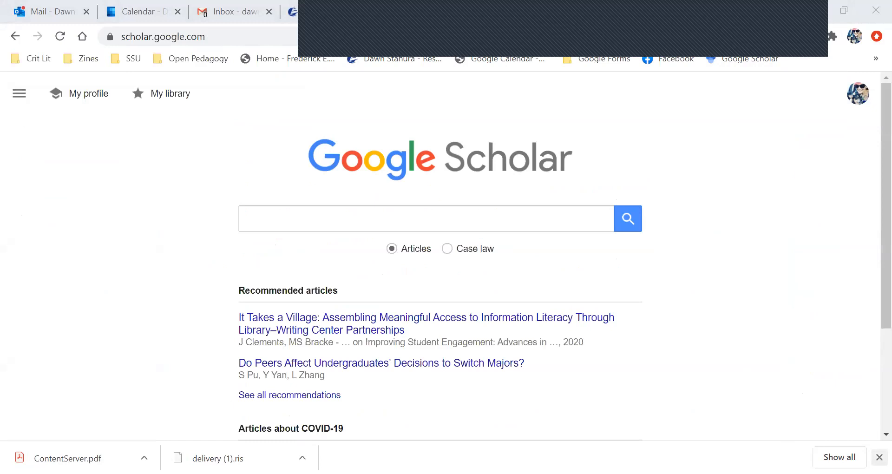
pyautogui.click(879, 456)
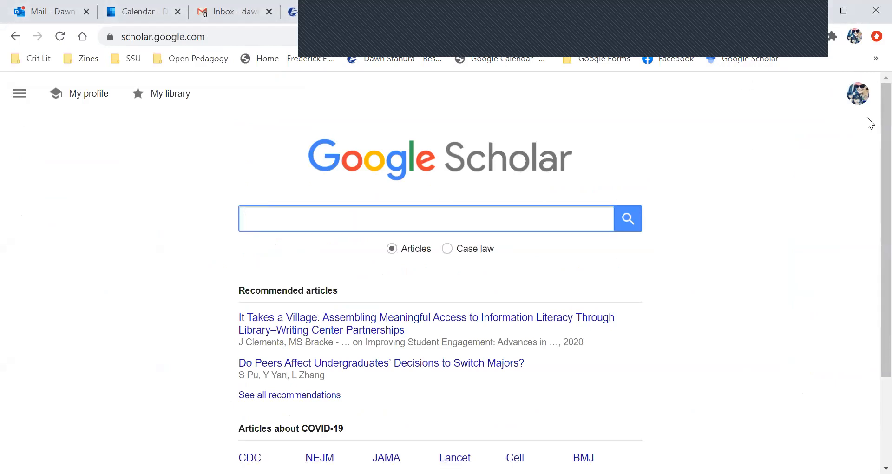
pyautogui.click(21, 95)
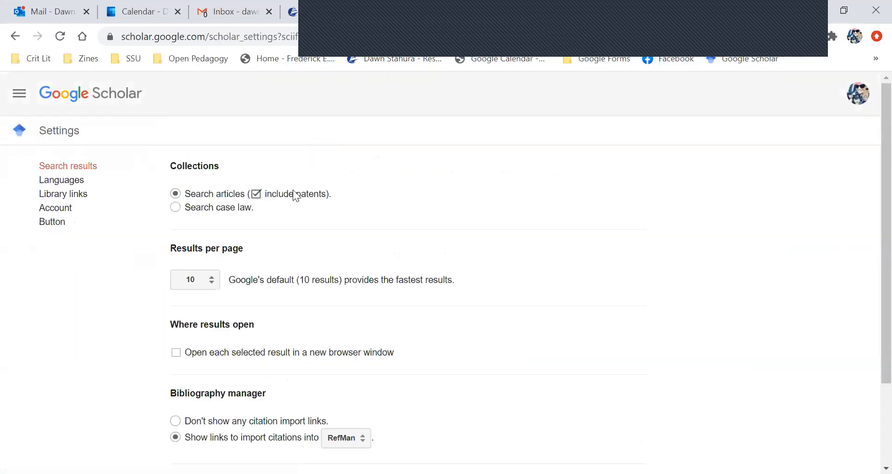
pyautogui.scroll(-3, 292, 196)
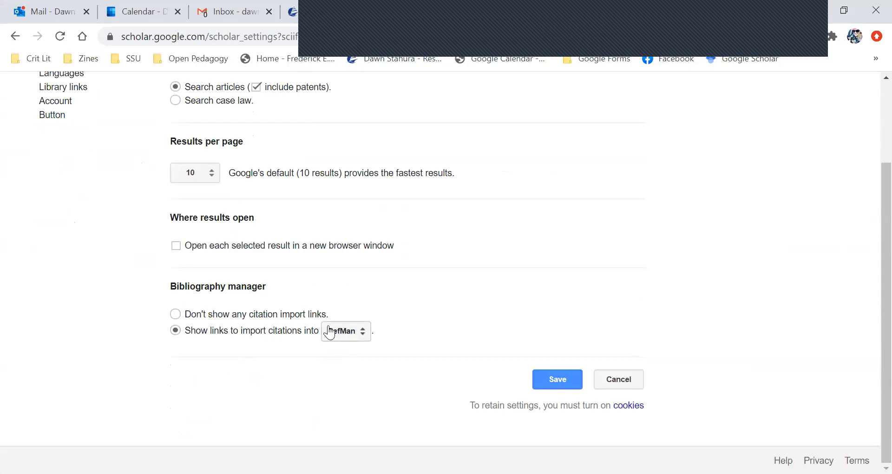
pyautogui.click(360, 339)
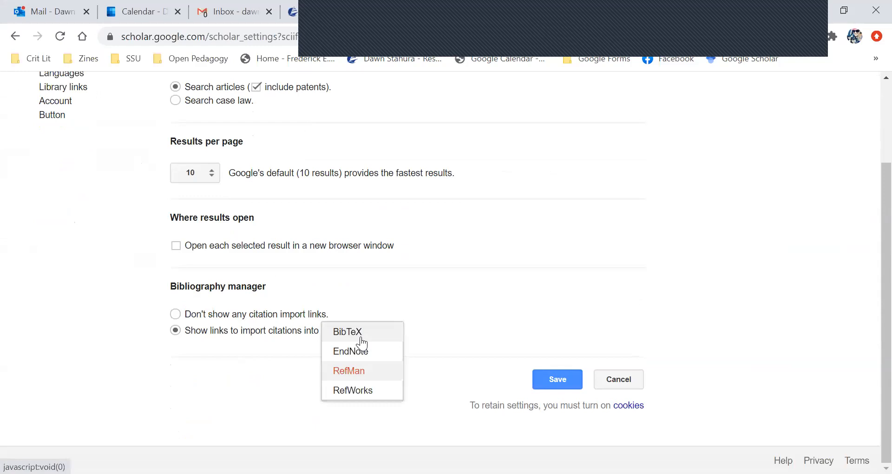
pyautogui.click(339, 371)
pyautogui.click(562, 381)
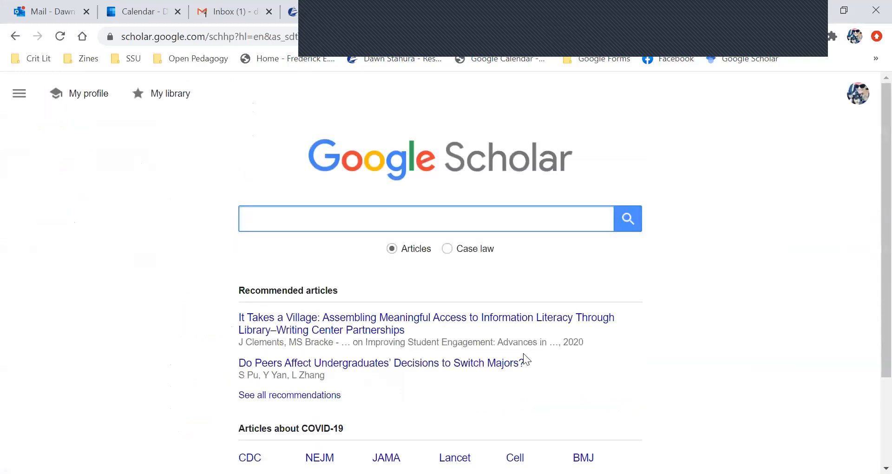
# Search Google Scholar for covid-19 and export the "Covid-19—navigating the uncharted" article's citation to RefMan
pyautogui.write('covid-19')
pyautogui.press('Return')
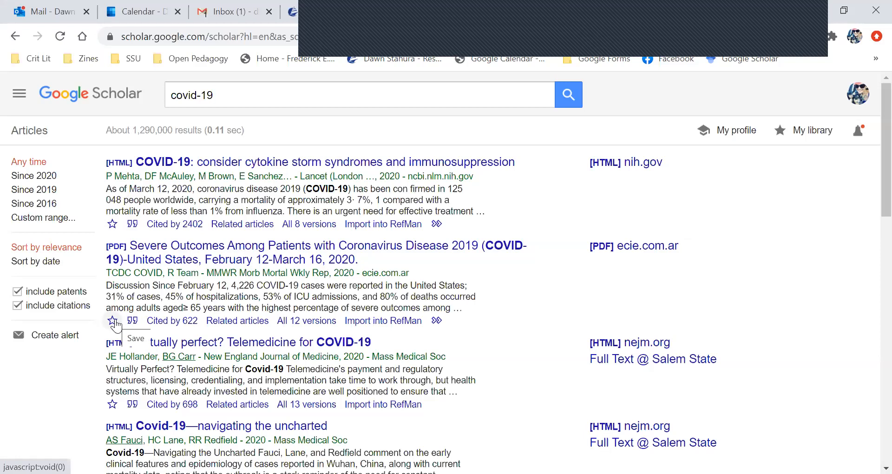
pyautogui.scroll(-1, 116, 325)
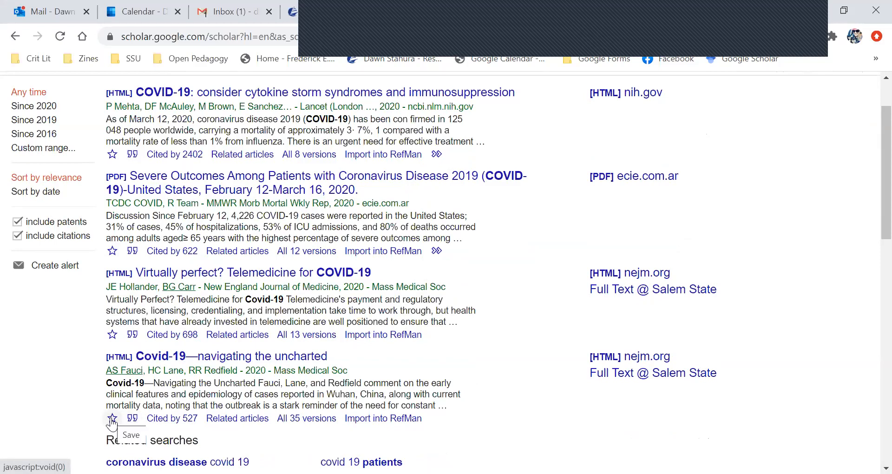
pyautogui.click(388, 418)
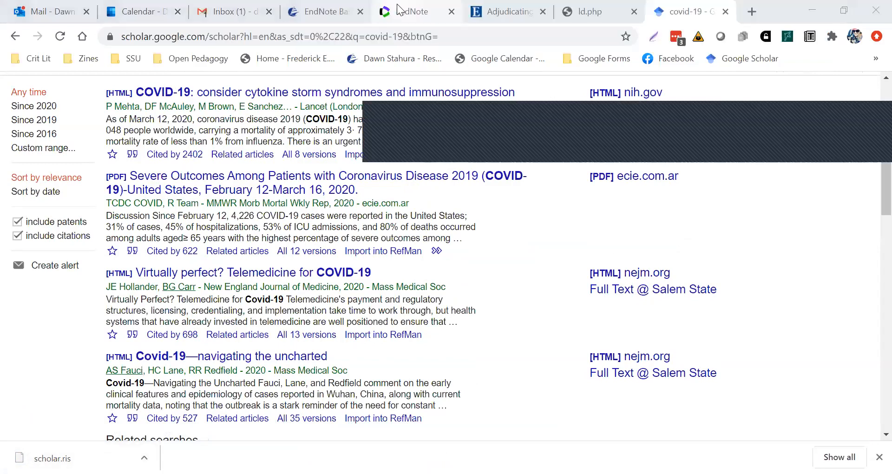
# Switch to EndNote, start importing references and choose scholar.ris from Downloads as the import file
pyautogui.click(399, 11)
pyautogui.moveTo(108, 131)
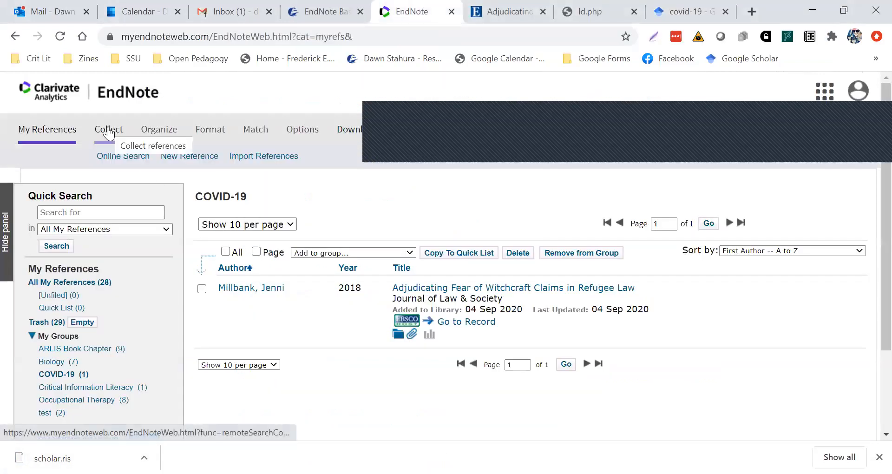
pyautogui.click(253, 158)
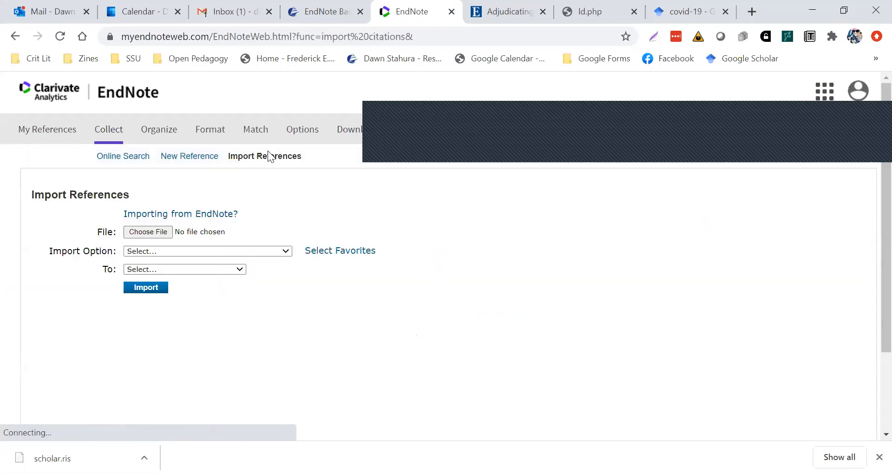
pyautogui.click(140, 232)
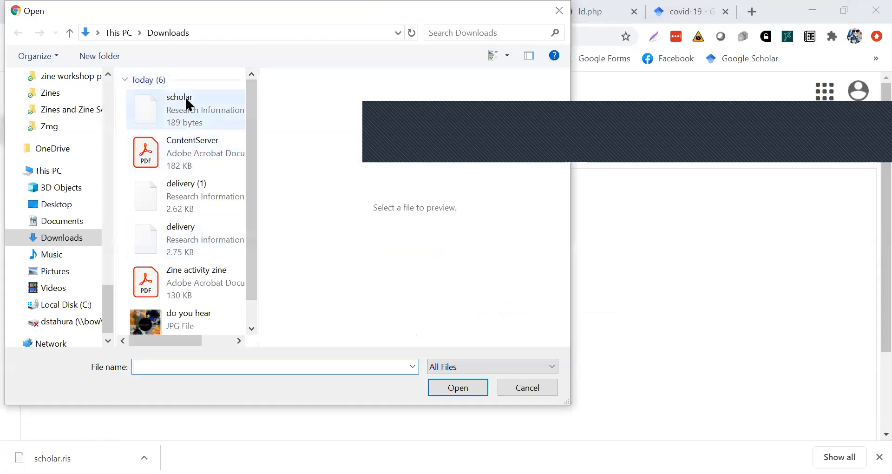
pyautogui.doubleClick(184, 112)
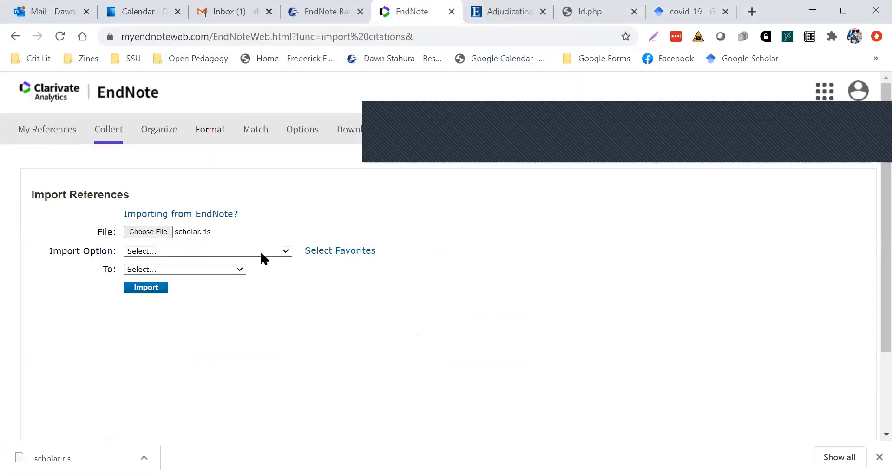
# Import the chosen file into the COVID-19 group using the RefMan RIS import option
pyautogui.click(273, 251)
pyautogui.scroll(-10, 204, 338)
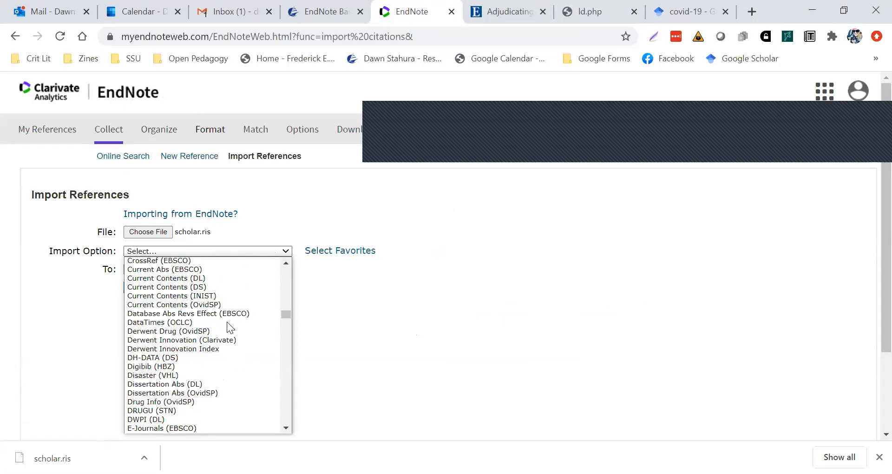
pyautogui.moveTo(288, 317); pyautogui.dragTo(286, 394)
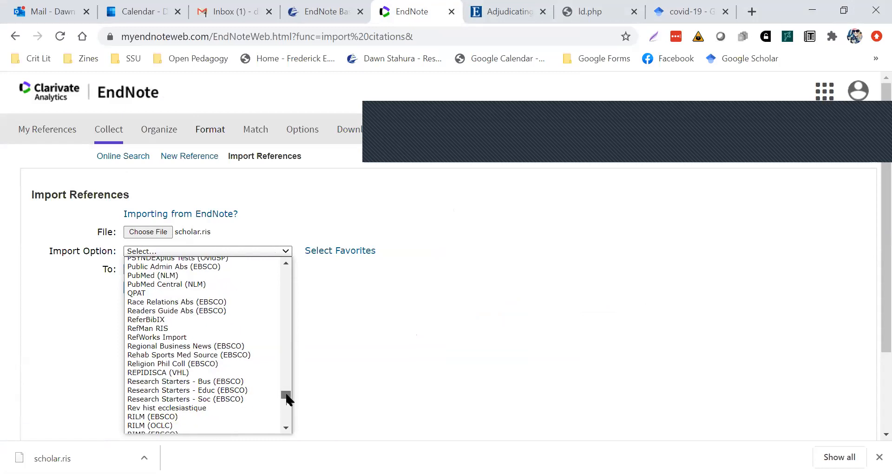
pyautogui.click(209, 328)
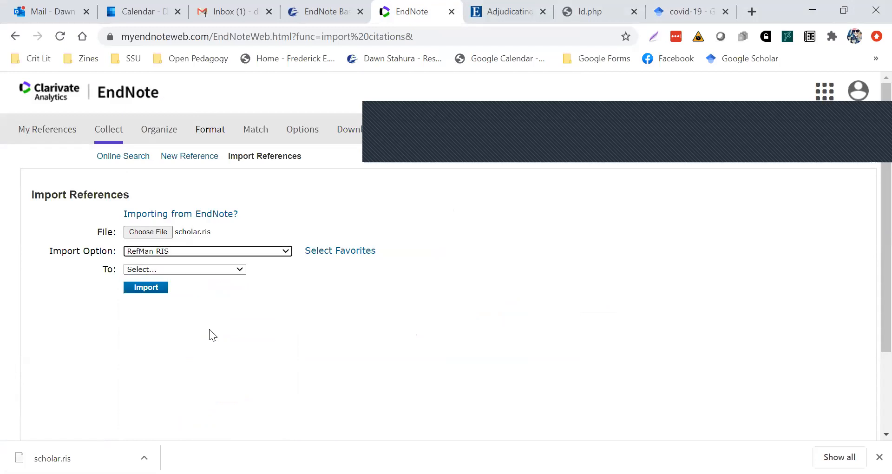
pyautogui.click(168, 268)
pyautogui.click(153, 301)
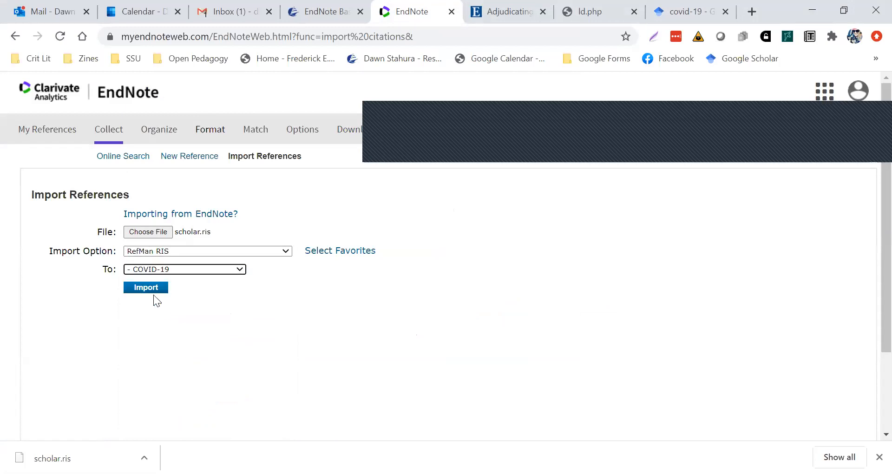
pyautogui.click(146, 288)
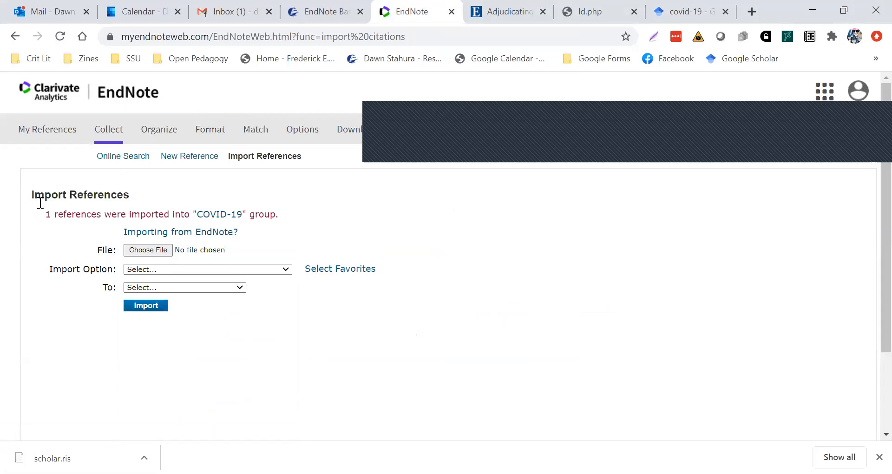
# Return to the reference library and show the COVID-19 group to check the newly imported article
pyautogui.click(43, 135)
pyautogui.scroll(-3, 47, 209)
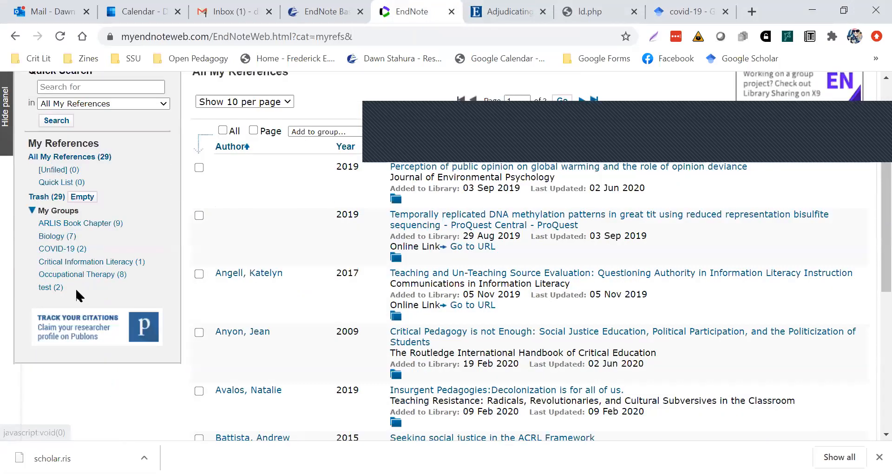
pyautogui.click(61, 246)
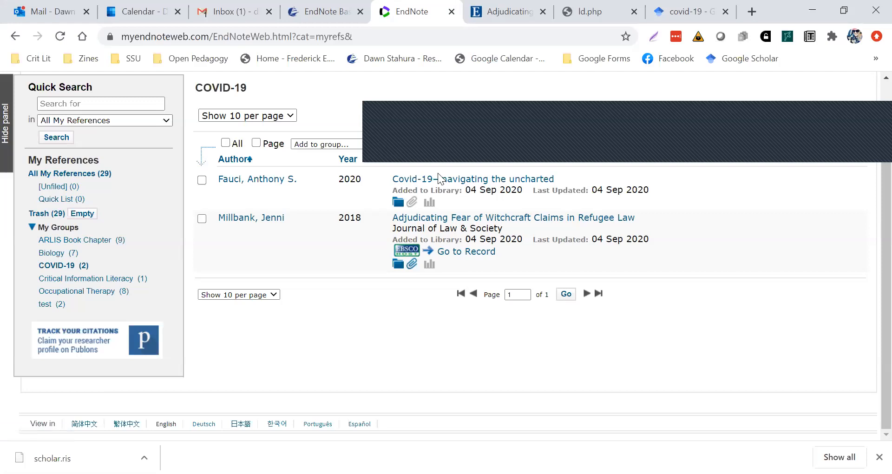
pyautogui.scroll(2, 719, 213)
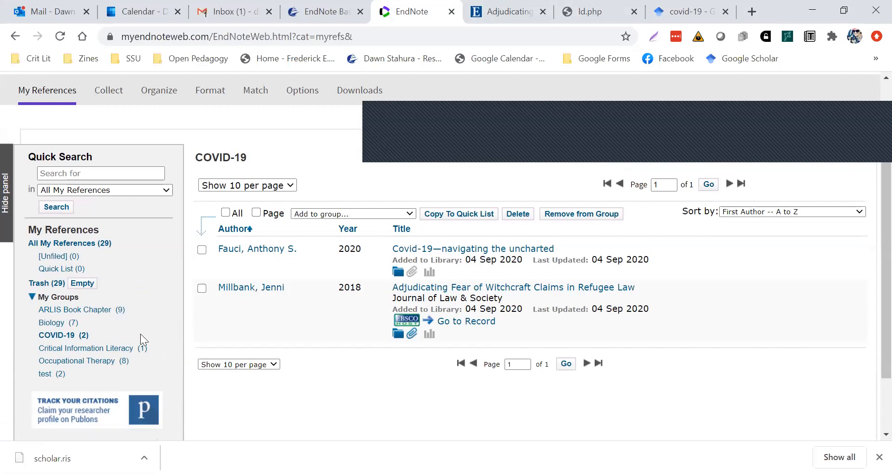
# Sort the Occupational Therapy group by Added to Library, newest to oldest, and return to the COVID-19 group
pyautogui.click(93, 364)
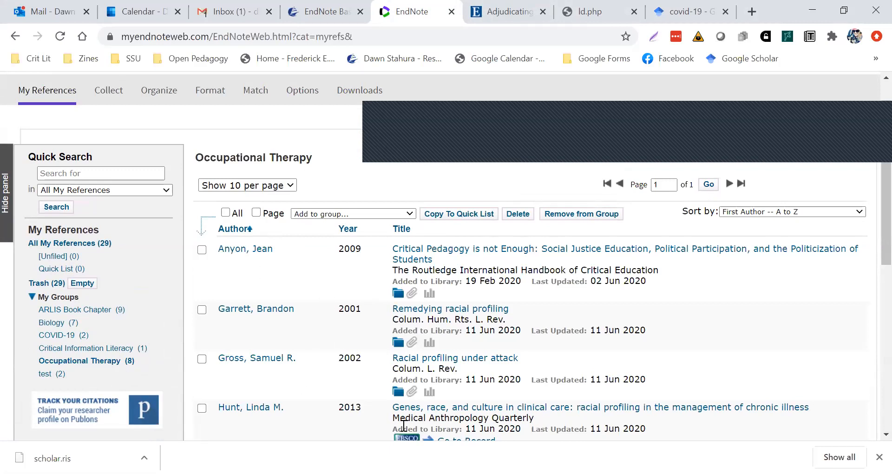
pyautogui.scroll(-2, 488, 323)
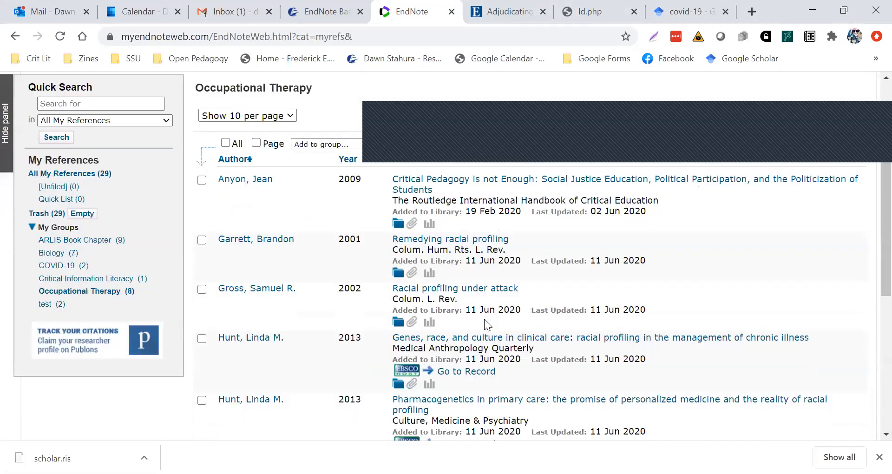
pyautogui.scroll(2, 486, 324)
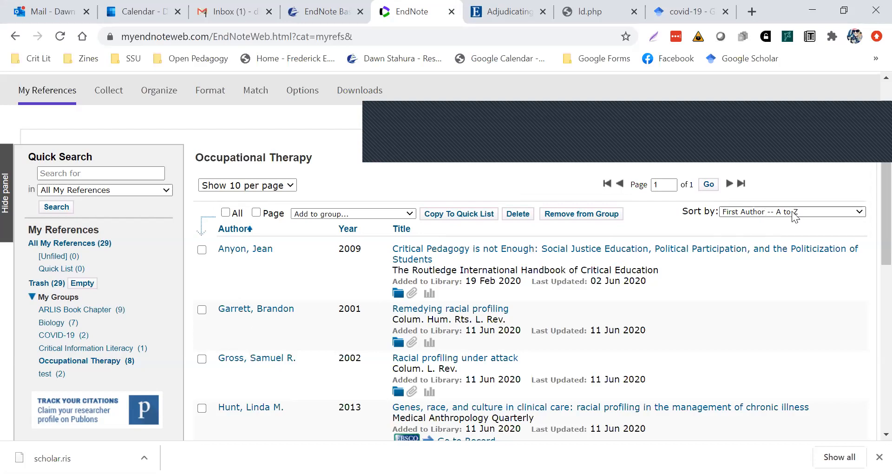
pyautogui.click(856, 213)
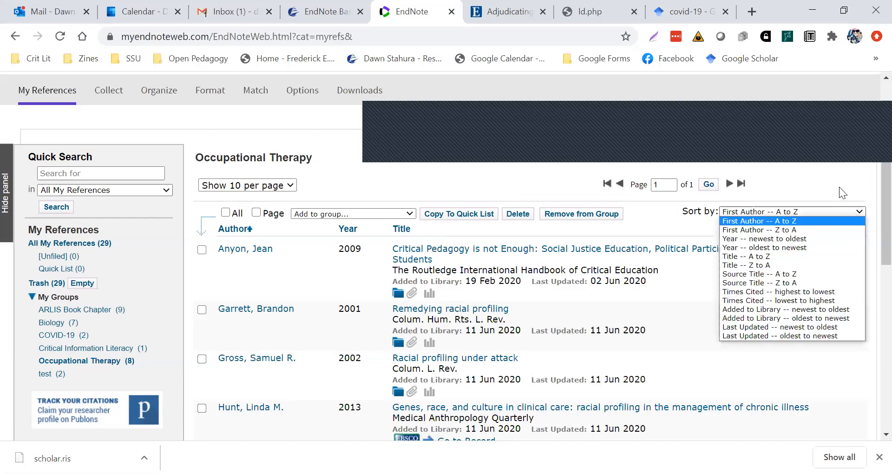
pyautogui.click(821, 310)
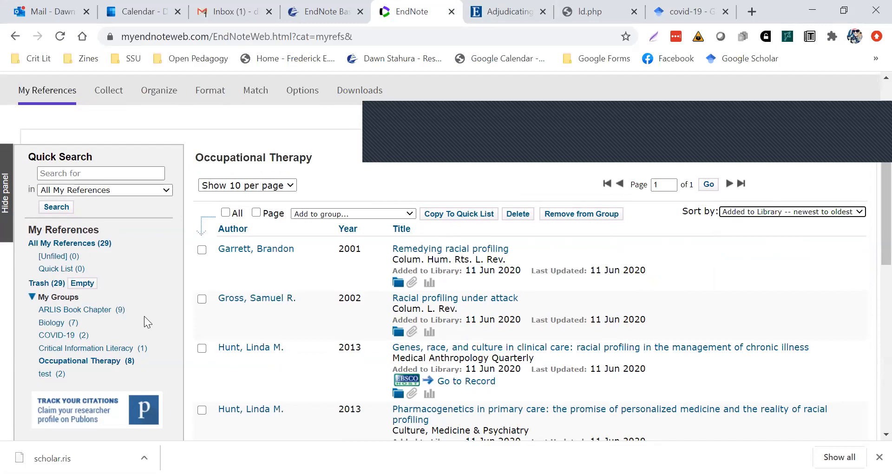
pyautogui.click(64, 335)
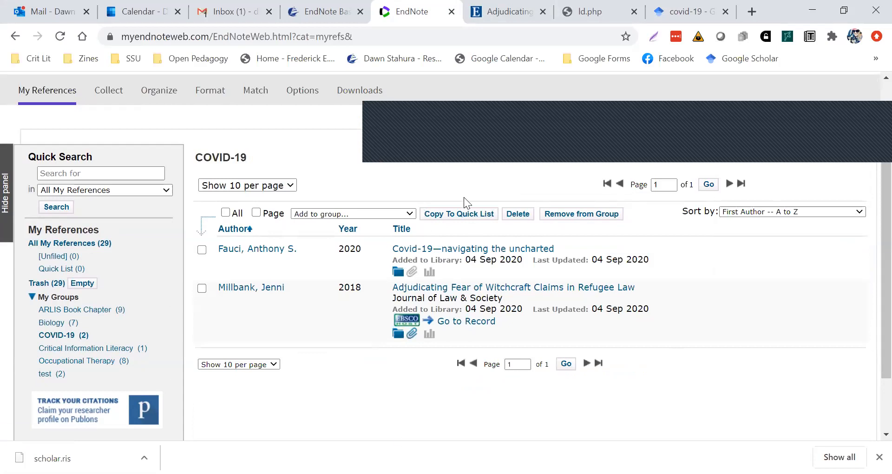
# Back in Google Scholar, save the "Severe Outcomes Among Patients with Coronavirus Disease 2019" article to the Scholar library
pyautogui.click(683, 12)
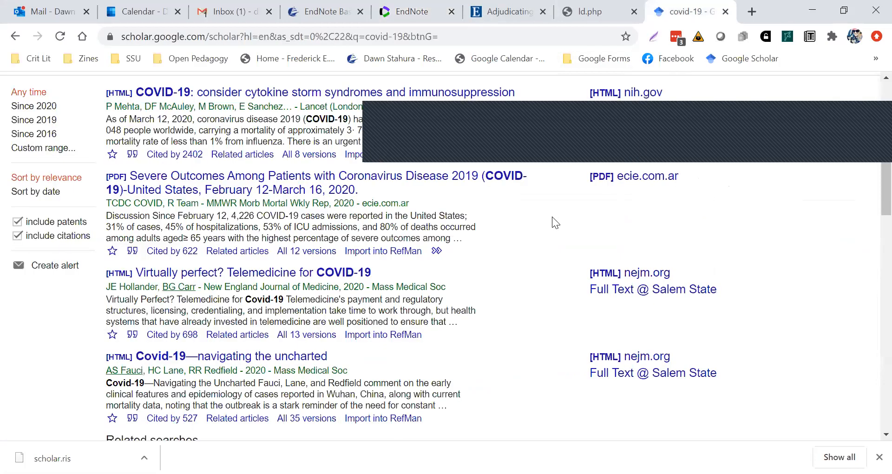
pyautogui.scroll(3, 549, 210)
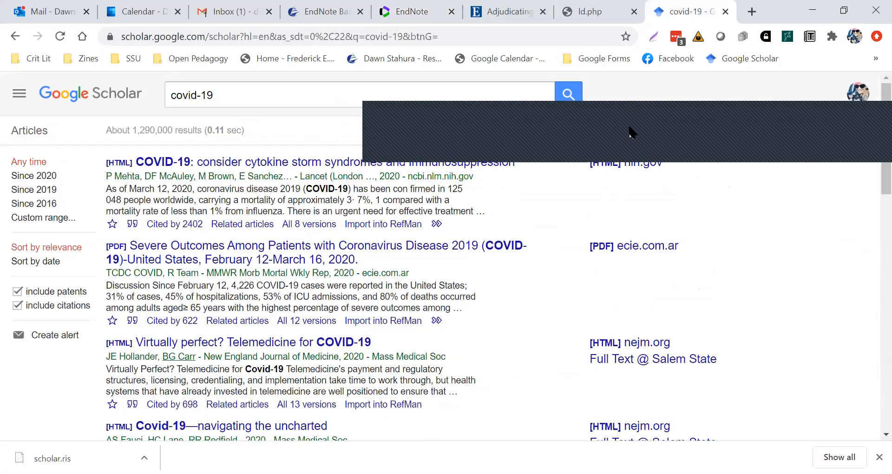
pyautogui.click(584, 120)
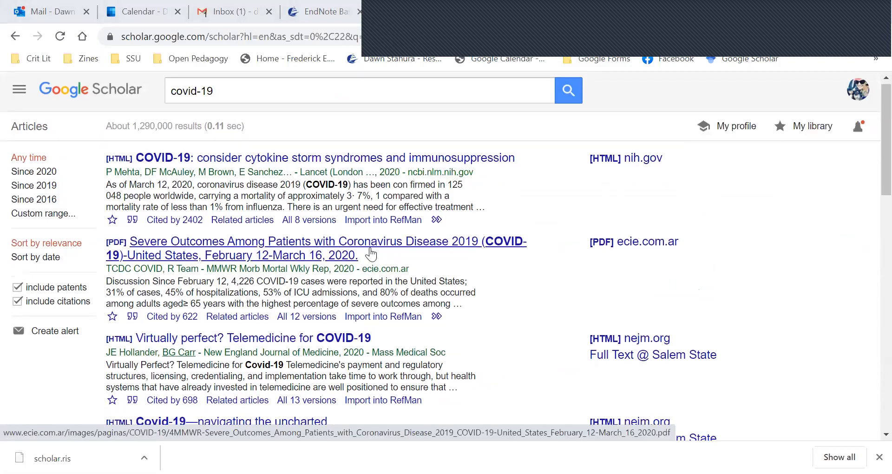
pyautogui.scroll(-1, 371, 254)
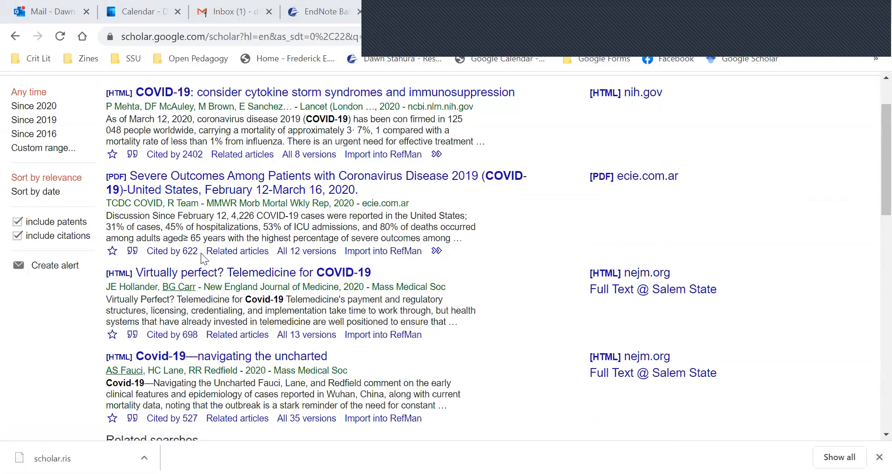
pyautogui.click(113, 252)
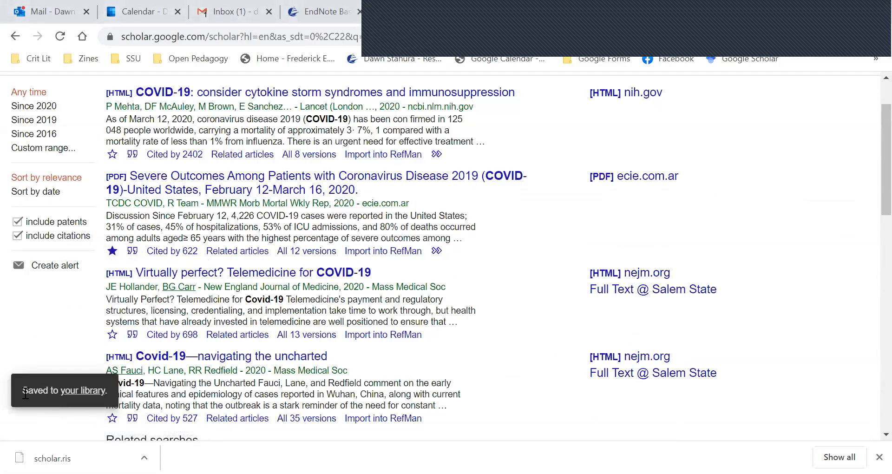
pyautogui.scroll(-1, 199, 302)
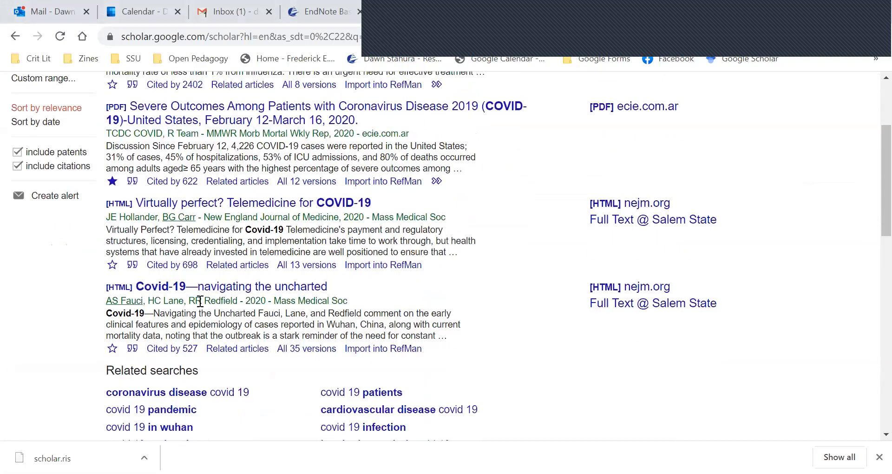
pyautogui.scroll(3, 200, 301)
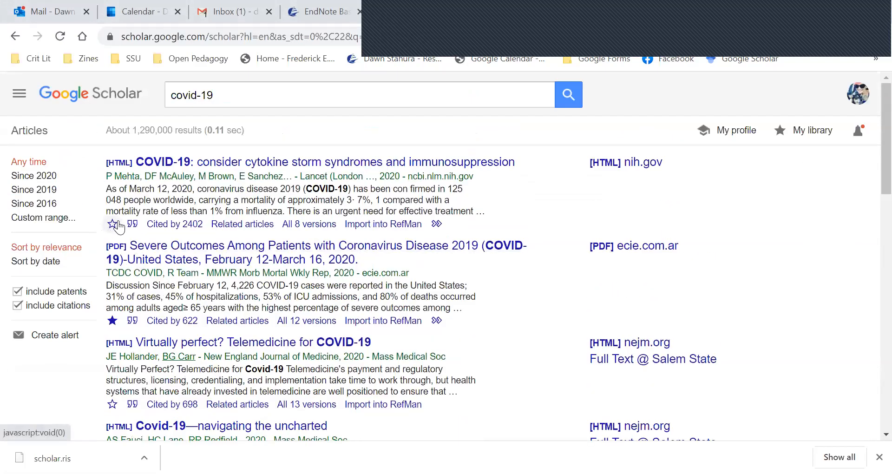
# Save the "COVID-19: consider cytokine storm syndromes and immunosuppression" article to the Scholar library and look through the saved articles
pyautogui.click(113, 225)
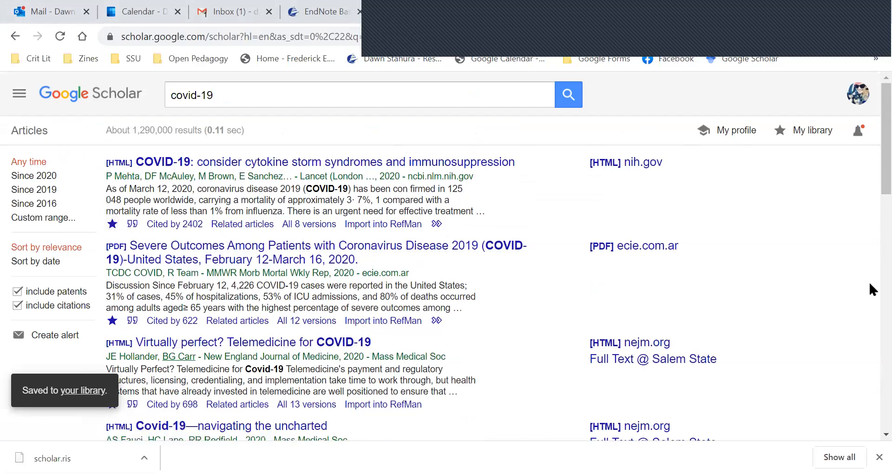
pyautogui.click(812, 133)
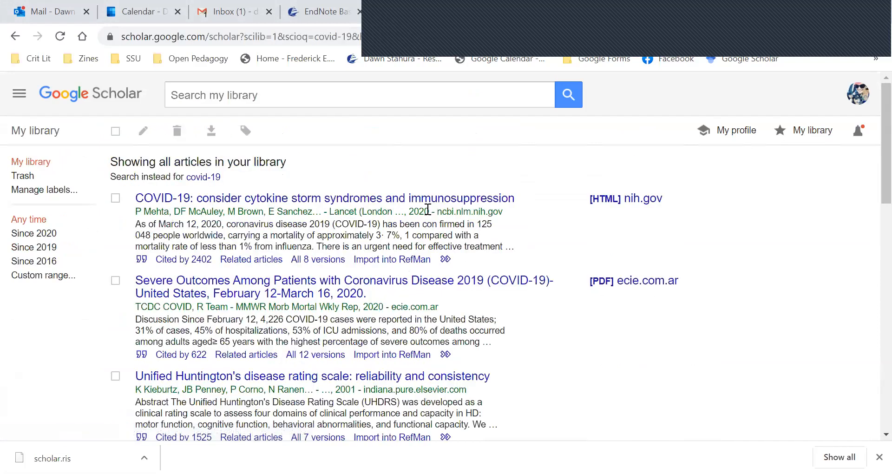
pyautogui.scroll(-10, 300, 210)
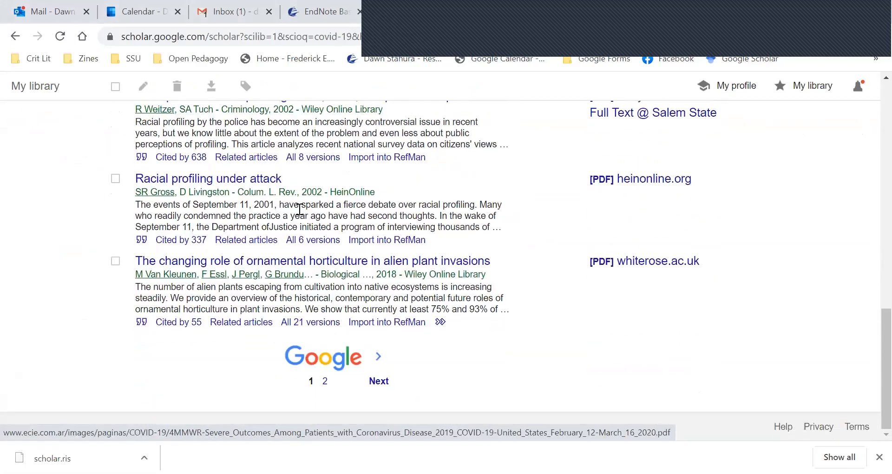
pyautogui.scroll(6, 300, 215)
pyautogui.scroll(8, 300, 209)
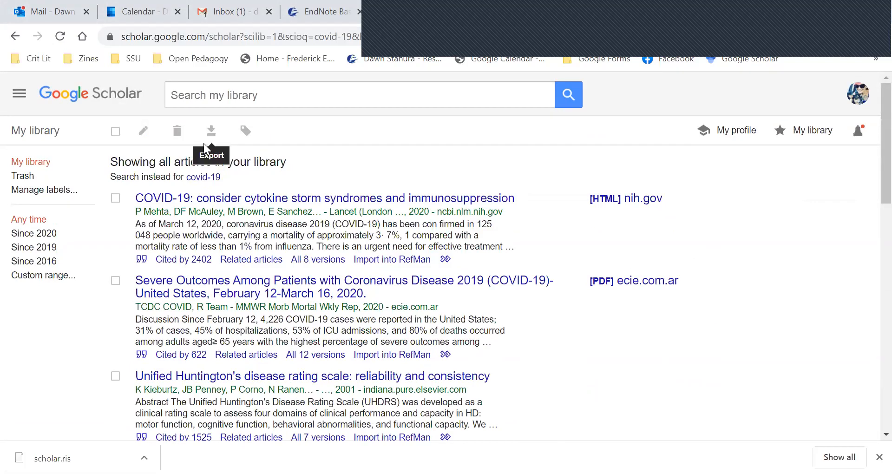
pyautogui.scroll(-1, 186, 139)
pyautogui.click(116, 129)
pyautogui.click(116, 211)
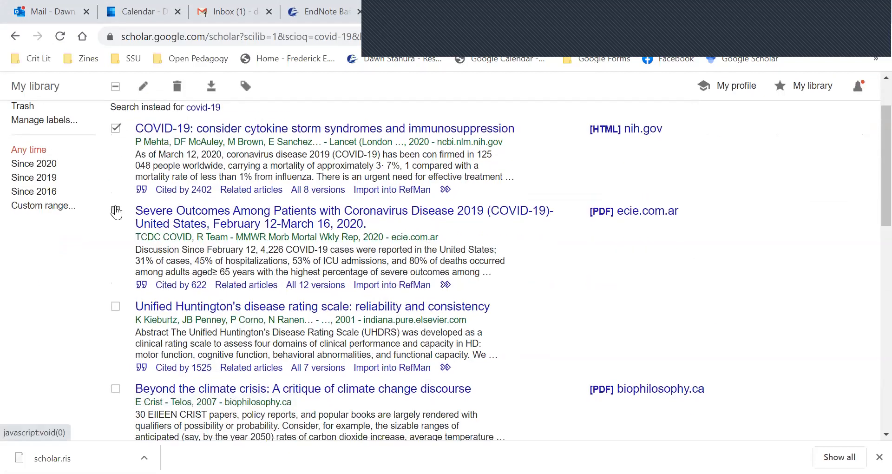
pyautogui.click(115, 307)
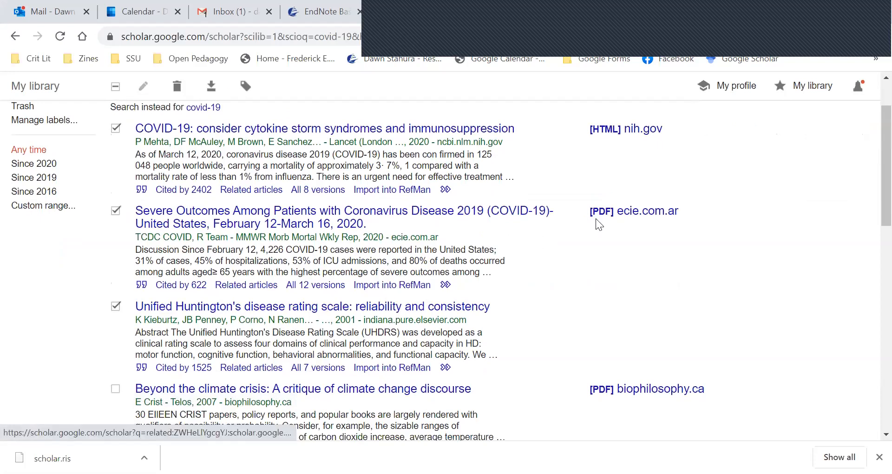
pyautogui.scroll(1, 573, 228)
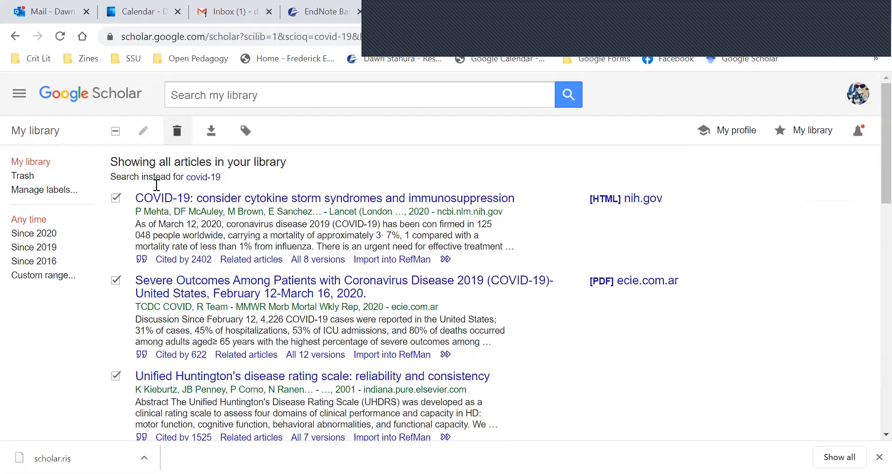
pyautogui.click(115, 376)
pyautogui.click(115, 281)
pyautogui.click(115, 198)
# Select the cytokine storm, Severe Outcomes and Unified Huntington's disease rating scale articles and export them together in RefMan format
pyautogui.click(116, 198)
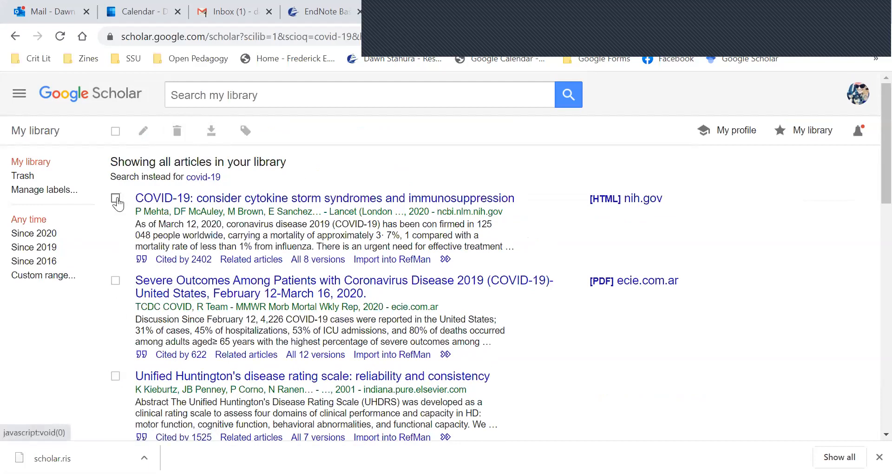
pyautogui.click(116, 281)
pyautogui.click(115, 376)
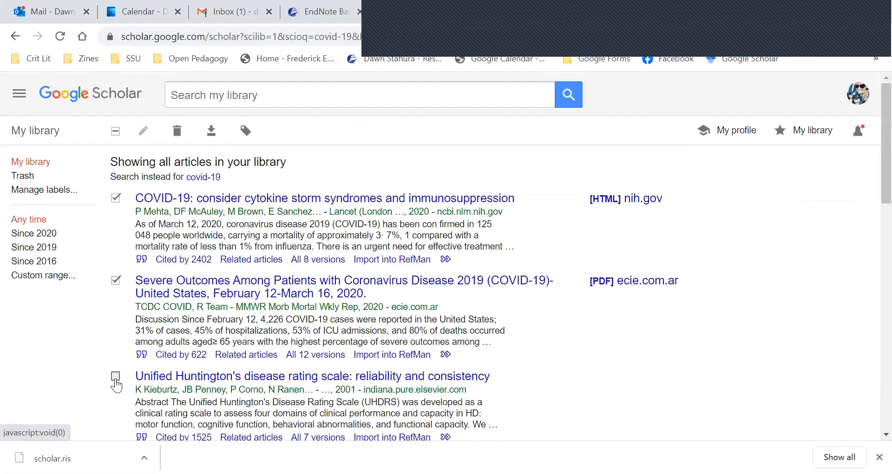
pyautogui.click(210, 134)
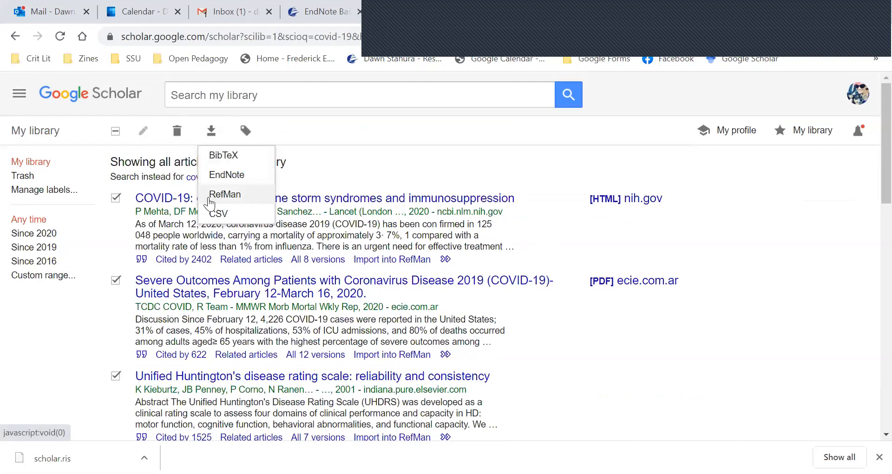
pyautogui.click(225, 198)
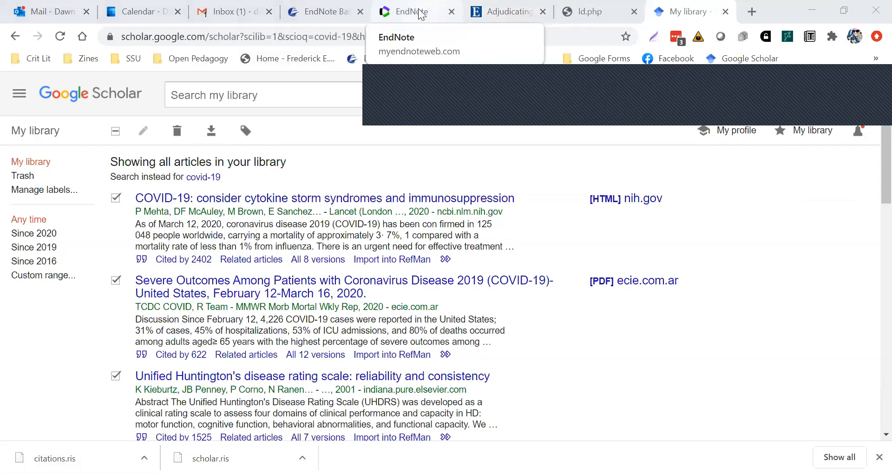
# Switch to EndNote and choose citations.ris as the file for importing references
pyautogui.click(422, 13)
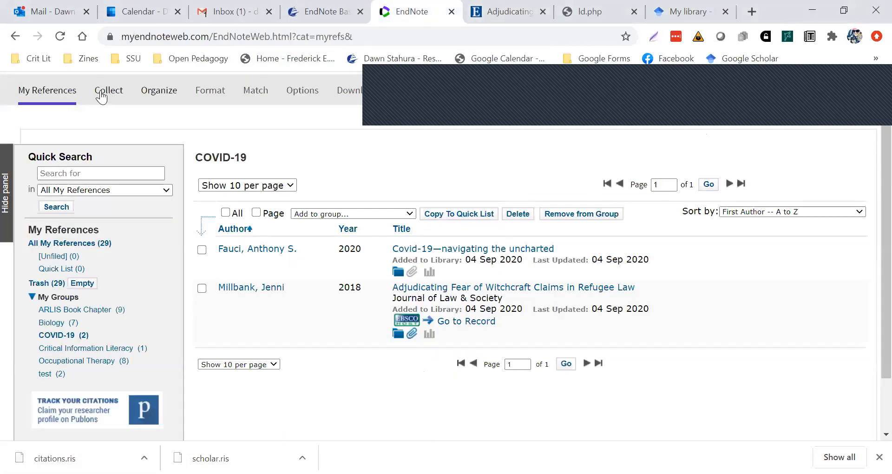
pyautogui.moveTo(102, 94)
pyautogui.click(271, 118)
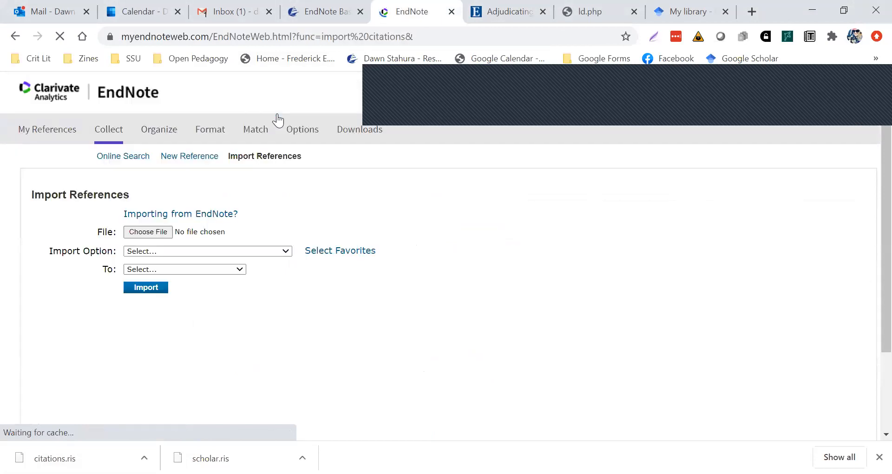
pyautogui.click(161, 232)
pyautogui.doubleClick(213, 109)
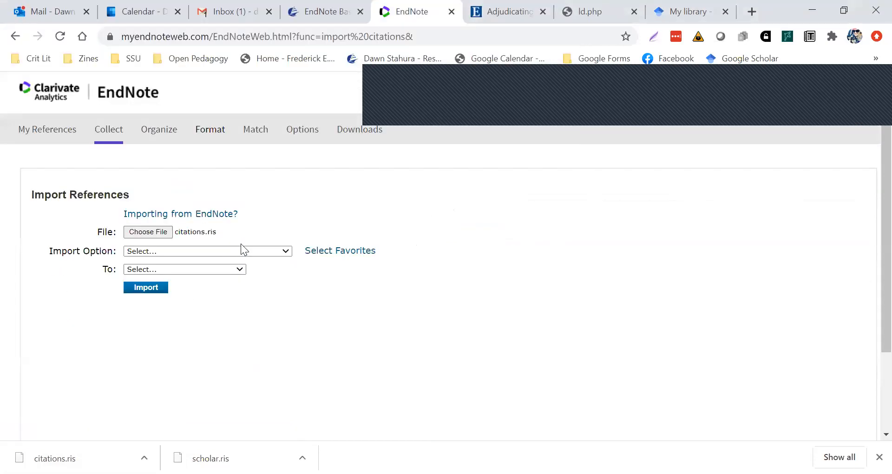
# Import the chosen file into the COVID-19 group with RefMan RIS as the import option
pyautogui.click(235, 251)
pyautogui.scroll(-20, 200, 293)
pyautogui.scroll(-20, 168, 354)
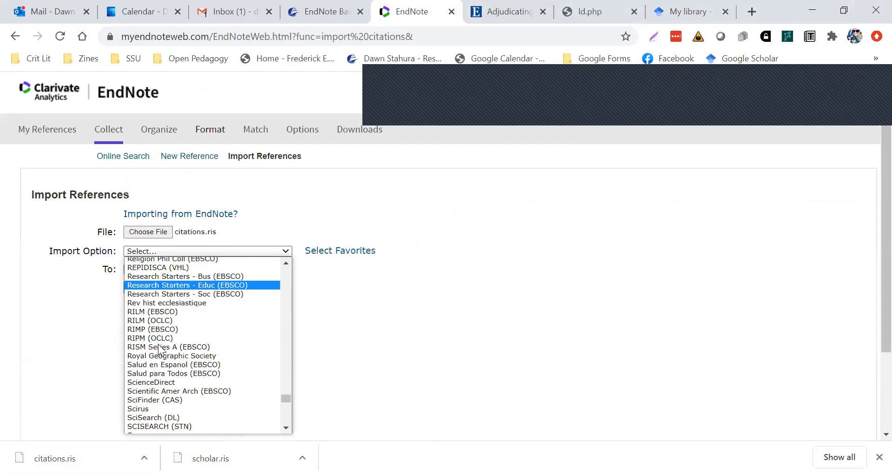
pyautogui.scroll(6, 161, 353)
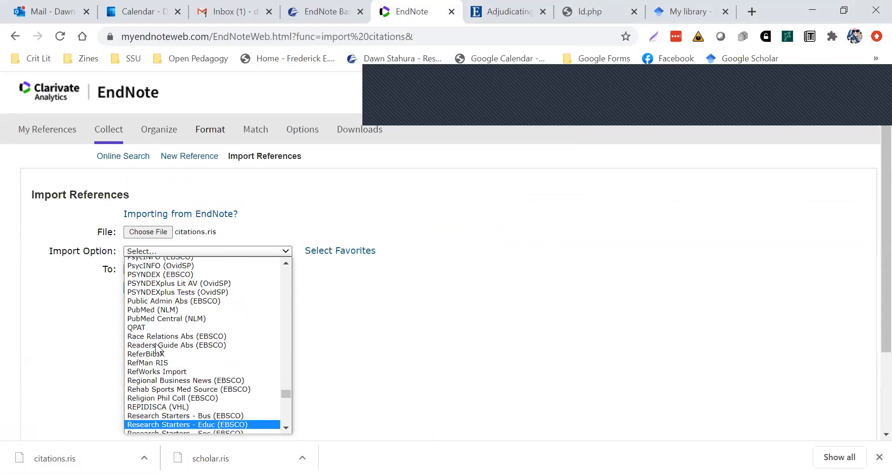
pyautogui.click(158, 363)
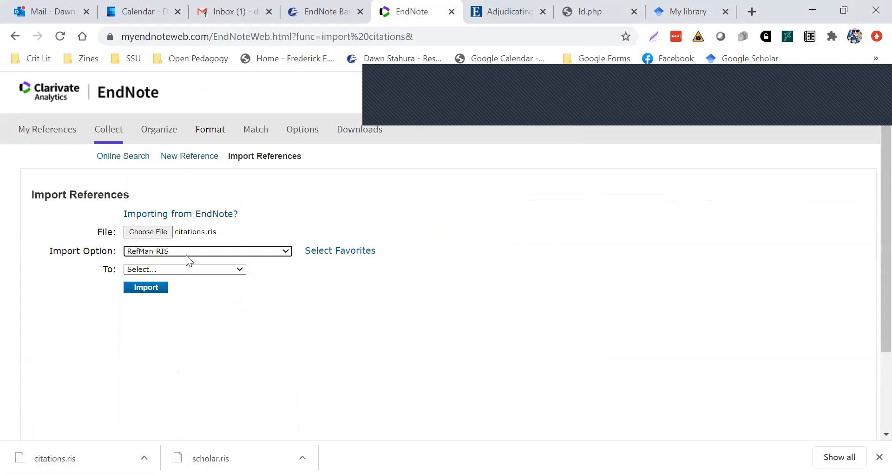
pyautogui.click(181, 270)
pyautogui.click(181, 307)
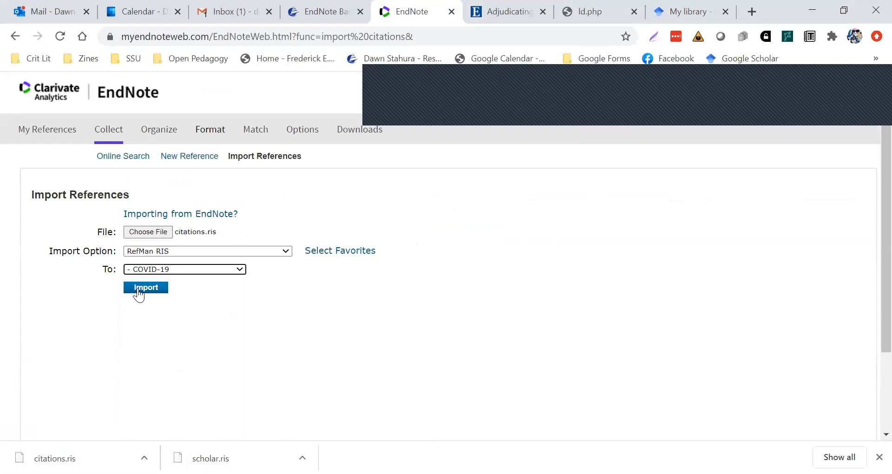
pyautogui.click(138, 288)
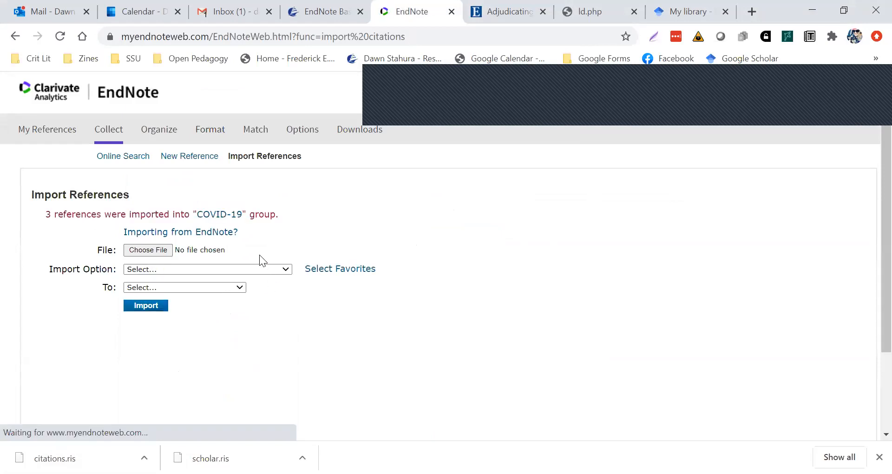
# Go back to My References and display the COVID-19 group to check the imported articles
pyautogui.click(39, 131)
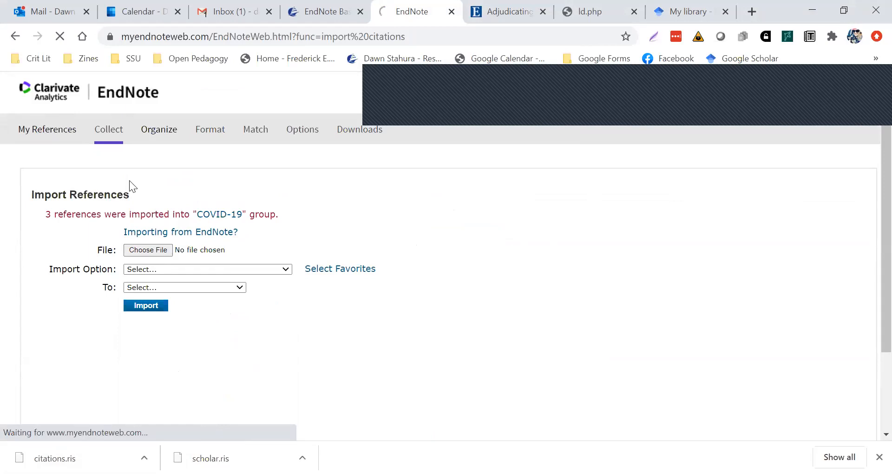
pyautogui.scroll(-3, 103, 279)
pyautogui.click(57, 246)
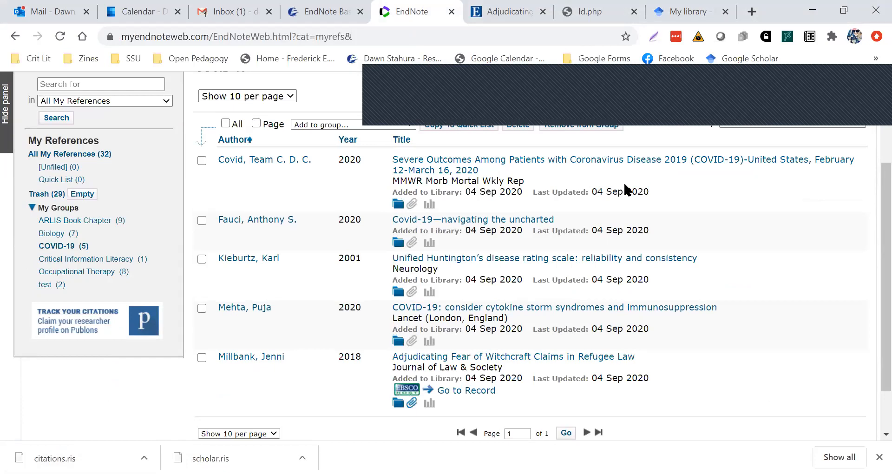
# Read the library's EndNote handout from the Google Scholar export instructions to the sections on viewing articles and adding citations for PDFs
pyautogui.click(585, 21)
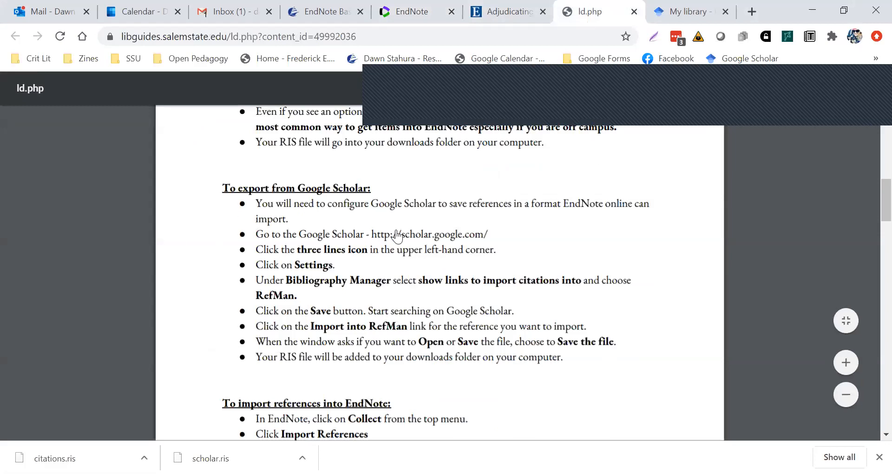
pyautogui.scroll(-3, 389, 227)
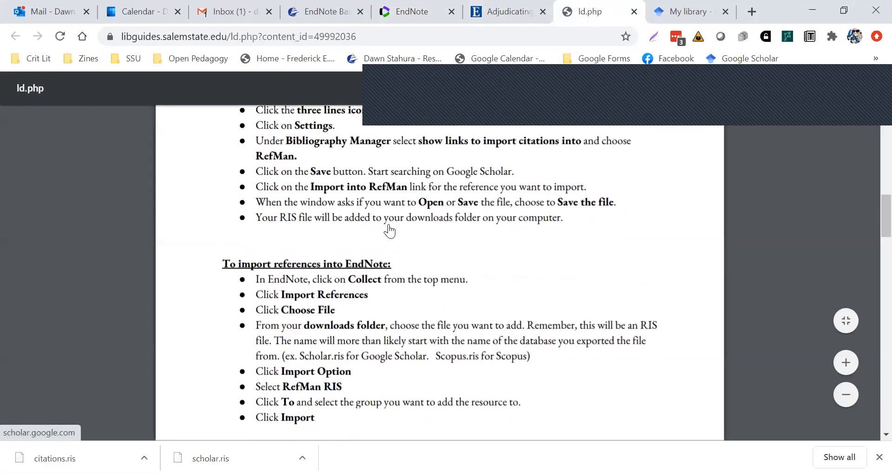
pyautogui.scroll(-9, 390, 230)
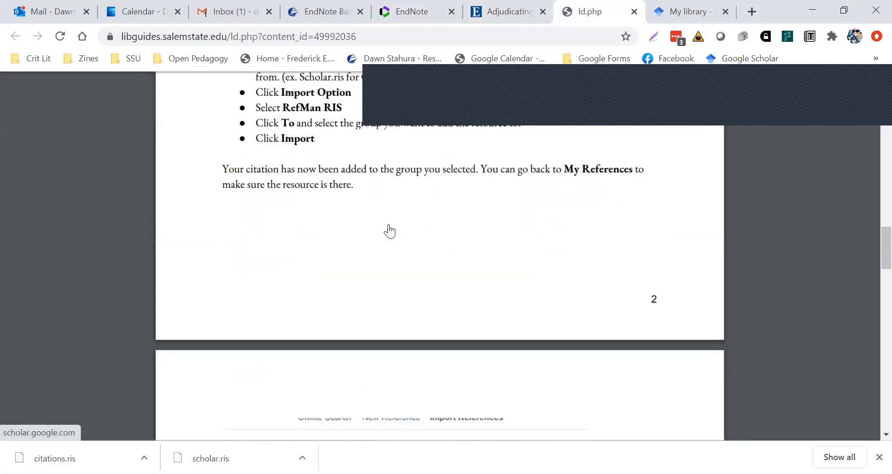
pyautogui.scroll(-3, 389, 231)
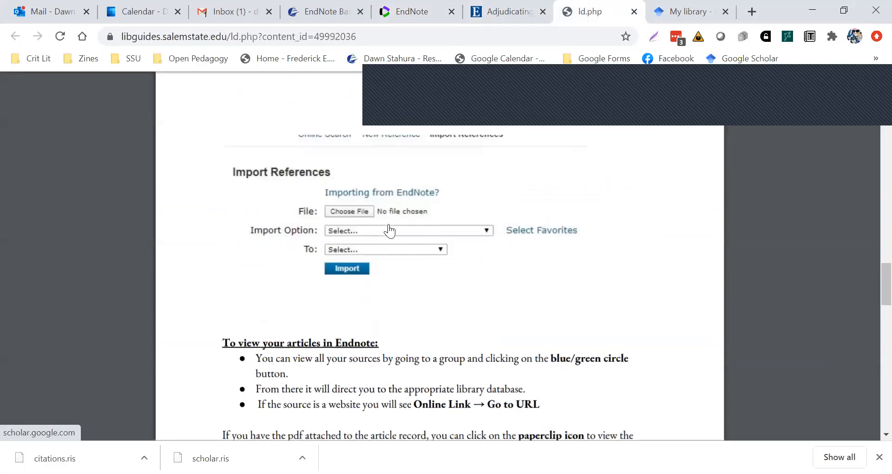
pyautogui.scroll(-3, 390, 230)
pyautogui.scroll(-2, 389, 230)
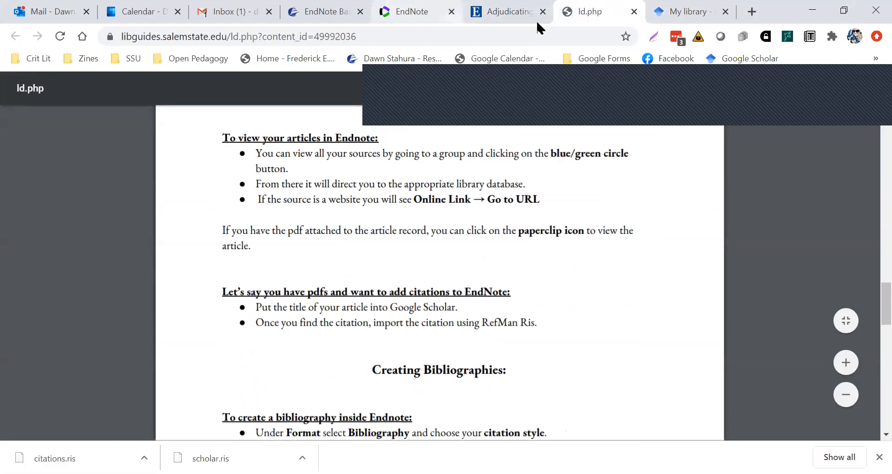
# Return to EndNote, look over the COVID-19 group and open the Bibliography page
pyautogui.click(412, 13)
pyautogui.scroll(3, 380, 321)
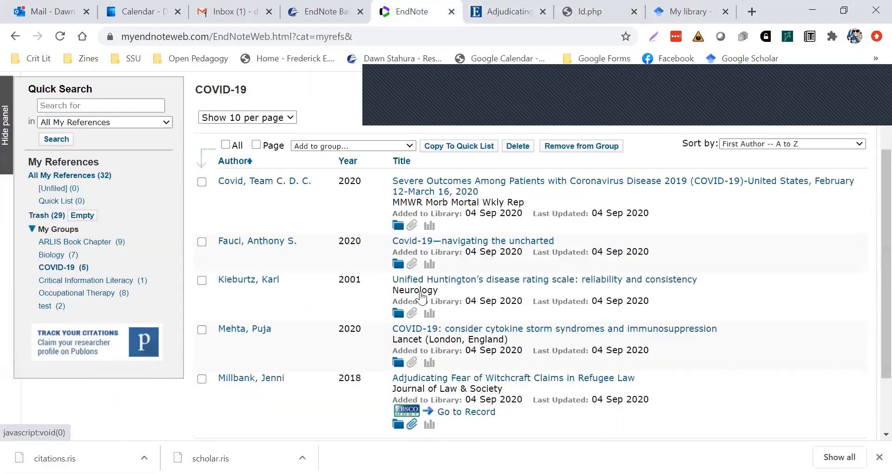
pyautogui.scroll(-3, 415, 343)
pyautogui.scroll(3, 414, 268)
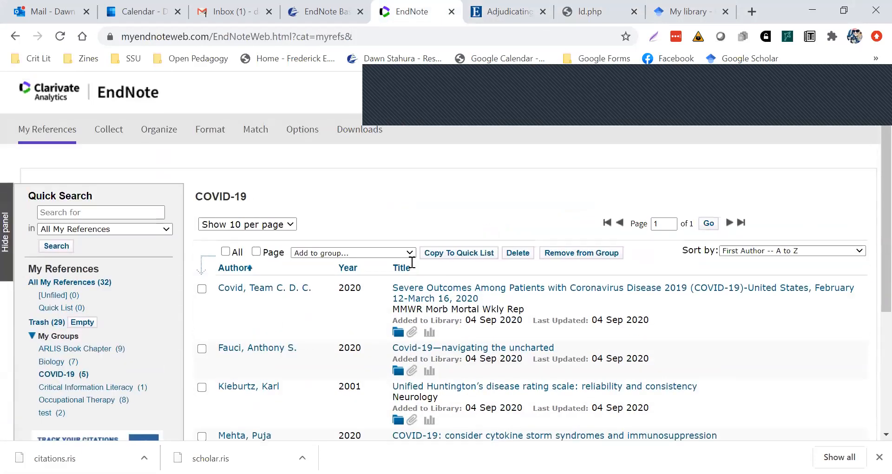
pyautogui.moveTo(161, 131)
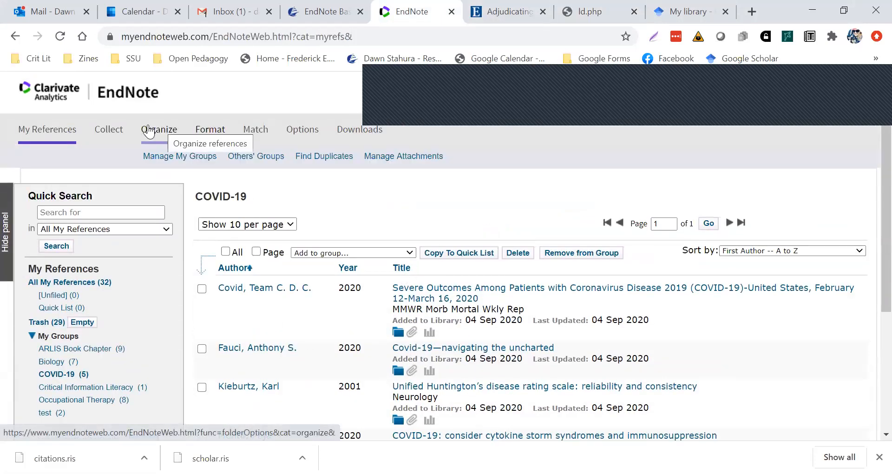
pyautogui.moveTo(205, 133)
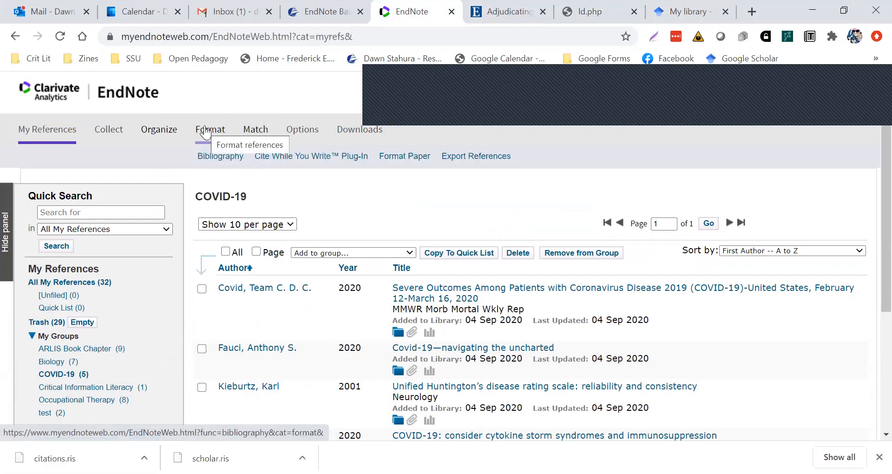
pyautogui.click(212, 157)
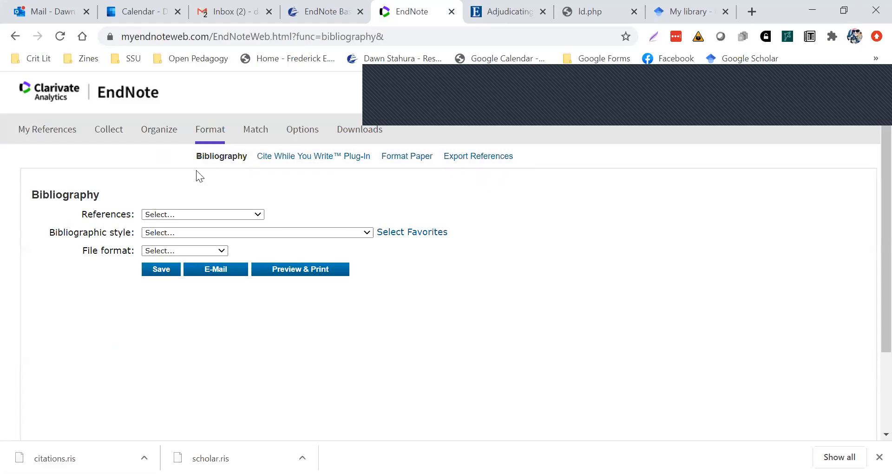
# Choose the COVID-19 group as the references for the bibliography
pyautogui.click(256, 216)
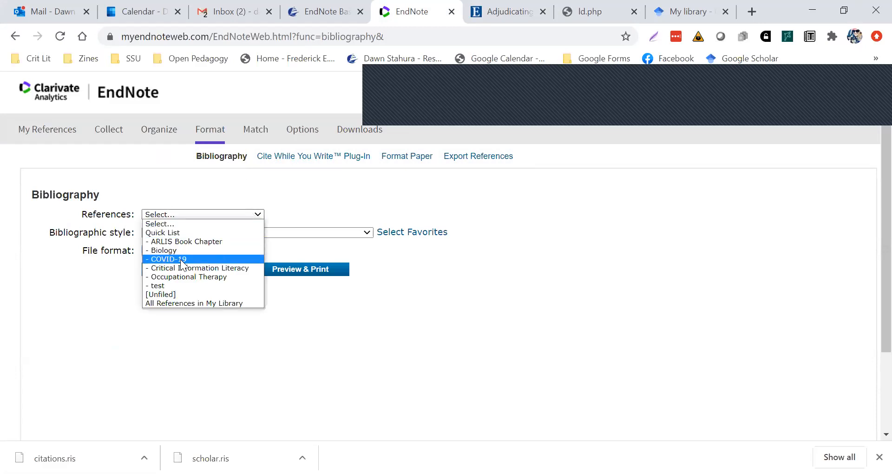
pyautogui.click(157, 259)
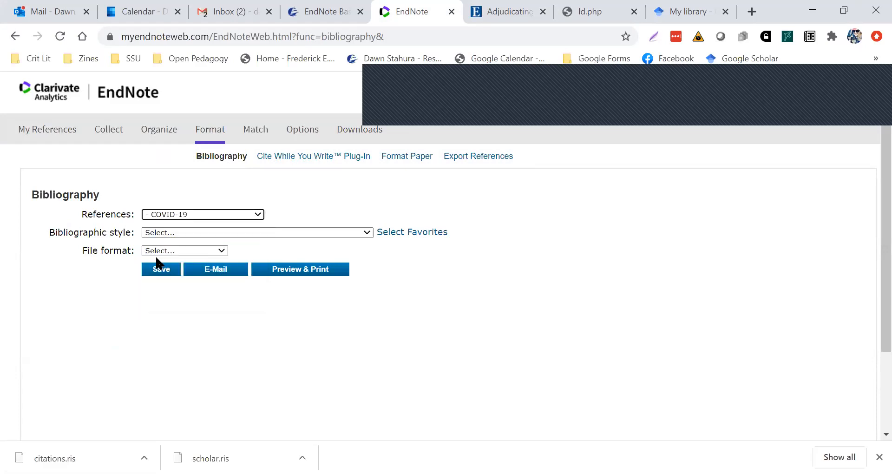
# Browse the list of bibliographic styles to see the range of journal and manual styles on offer
pyautogui.click(368, 232)
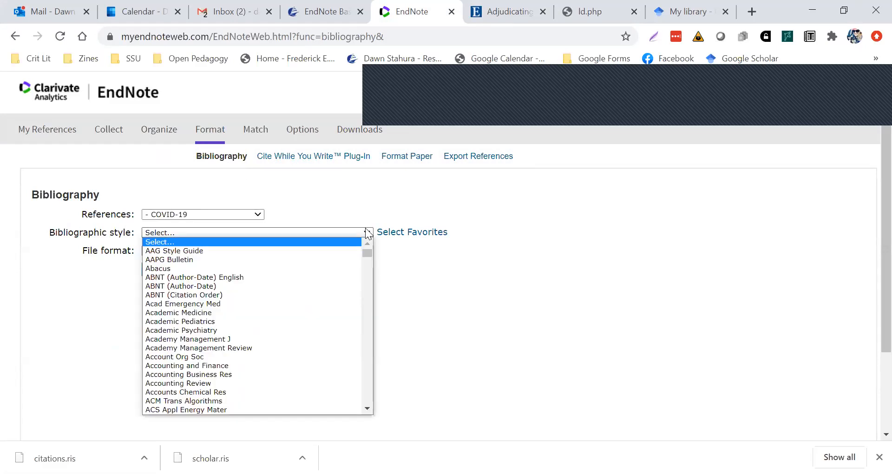
pyautogui.scroll(-6, 332, 259)
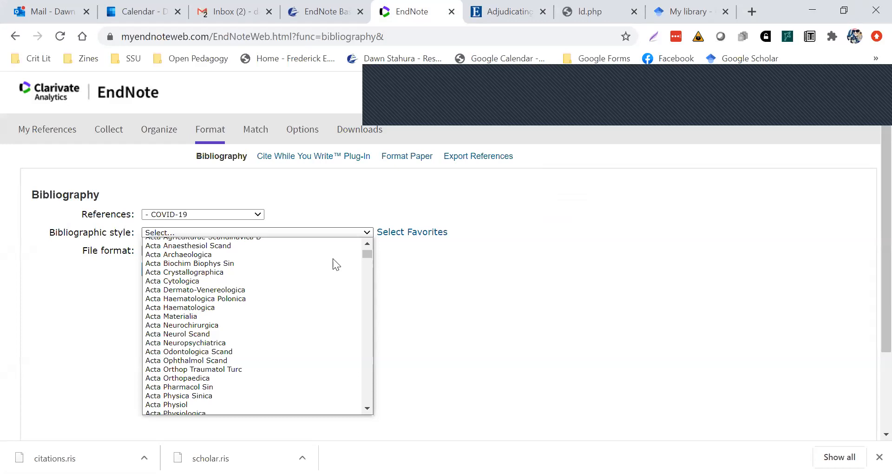
pyautogui.scroll(-10, 346, 317)
pyautogui.scroll(-10, 347, 325)
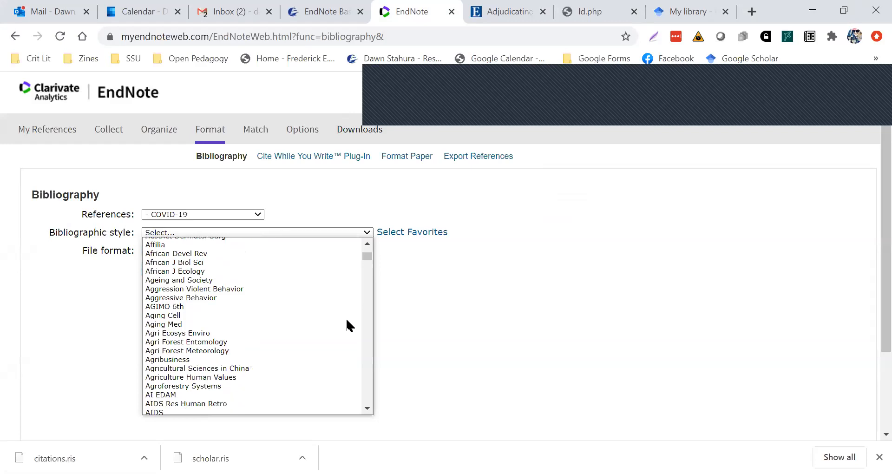
pyautogui.moveTo(366, 261); pyautogui.dragTo(363, 292)
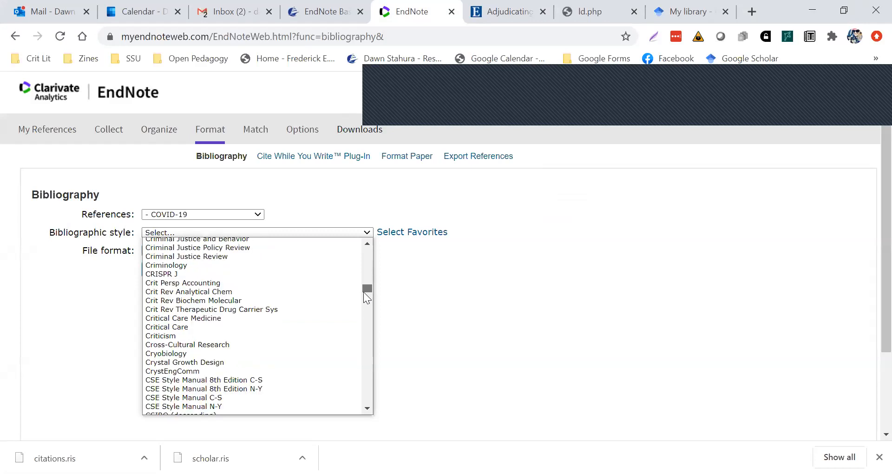
pyautogui.moveTo(364, 292); pyautogui.dragTo(358, 315)
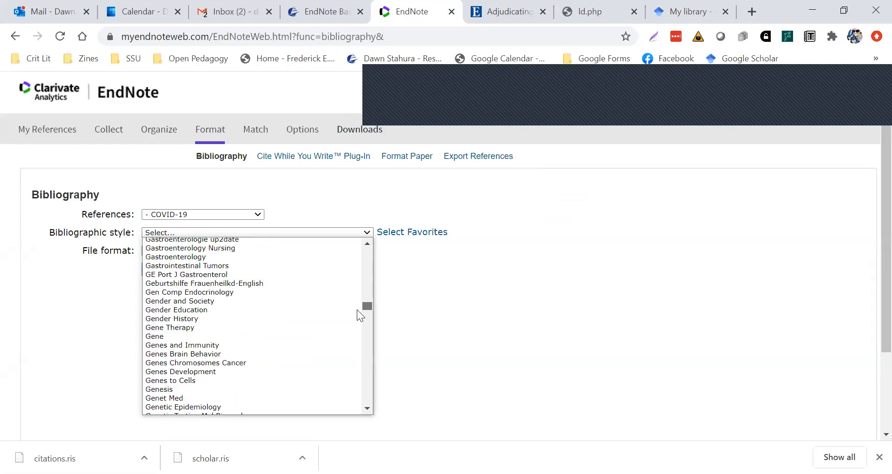
pyautogui.moveTo(357, 310); pyautogui.dragTo(352, 365)
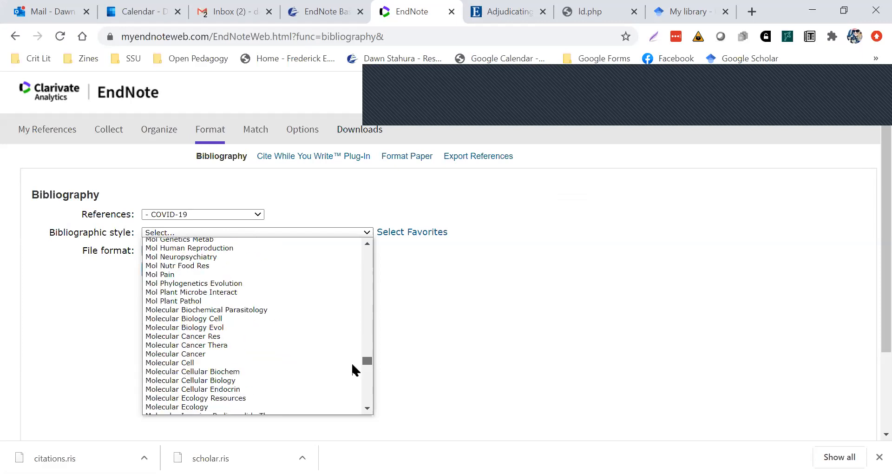
pyautogui.scroll(20, 307, 356)
pyautogui.scroll(15, 309, 361)
pyautogui.scroll(5, 307, 356)
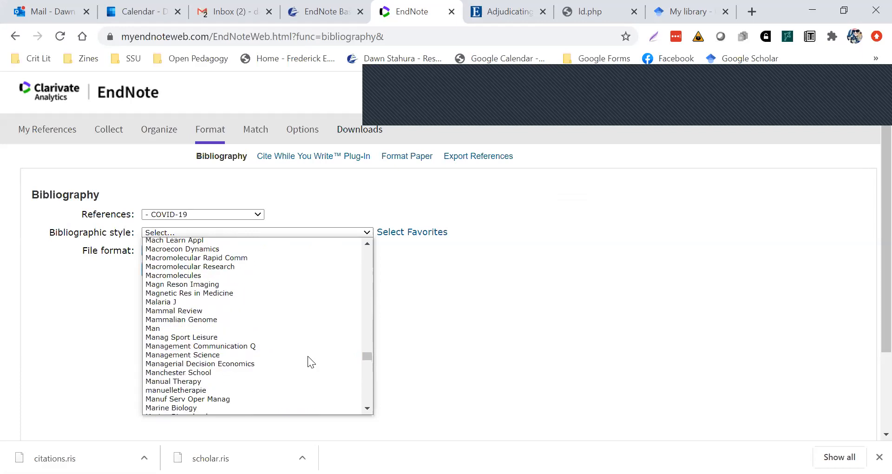
pyautogui.scroll(-5, 308, 356)
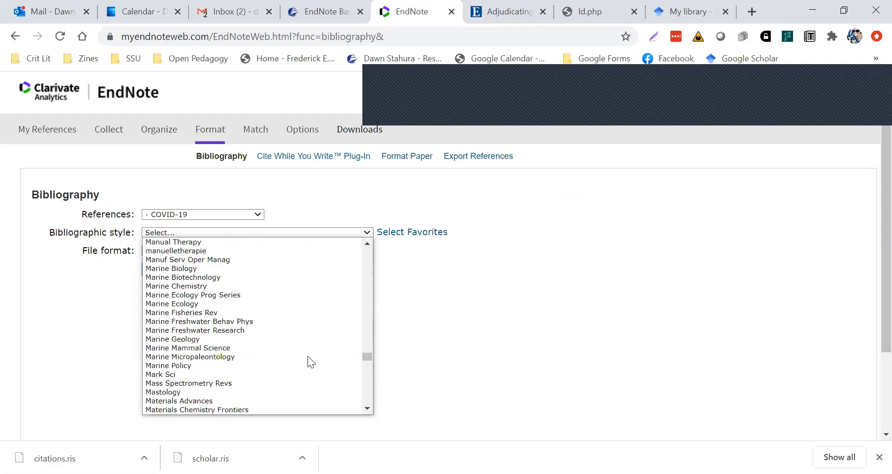
pyautogui.scroll(15, 308, 357)
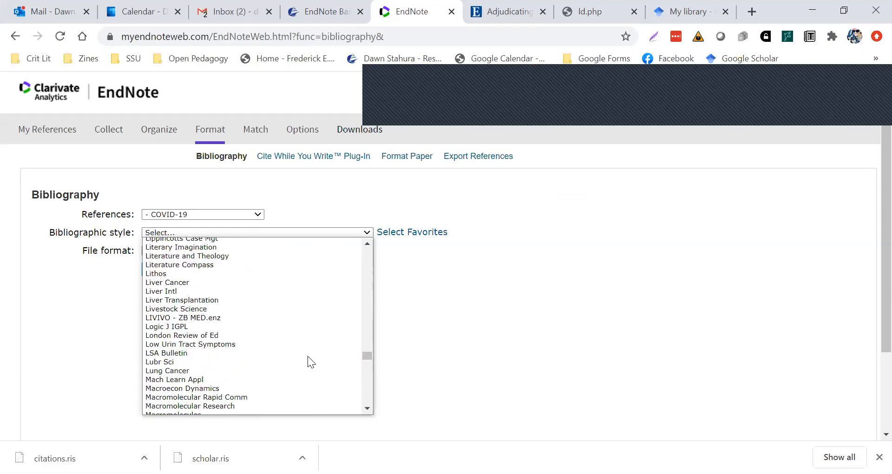
pyautogui.scroll(20, 307, 357)
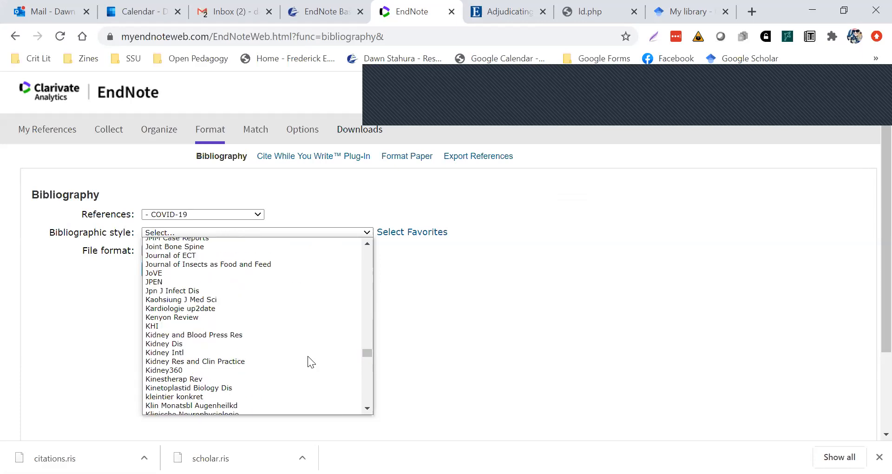
pyautogui.scroll(10, 308, 355)
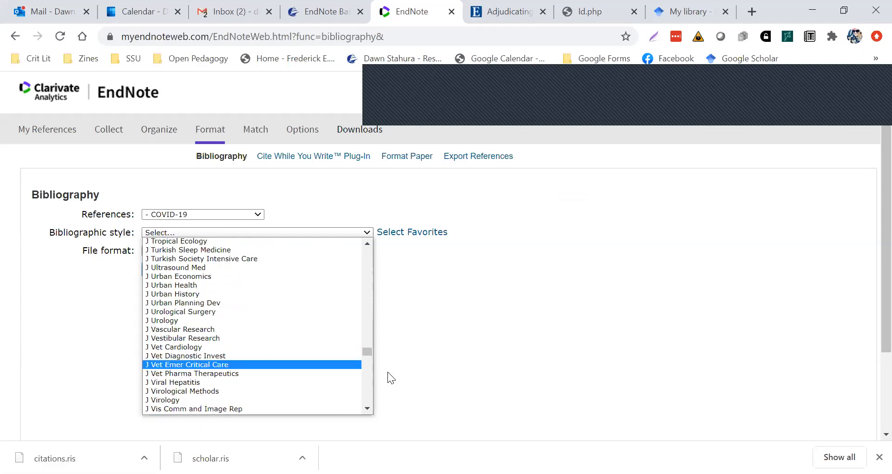
pyautogui.moveTo(368, 351); pyautogui.dragTo(359, 244)
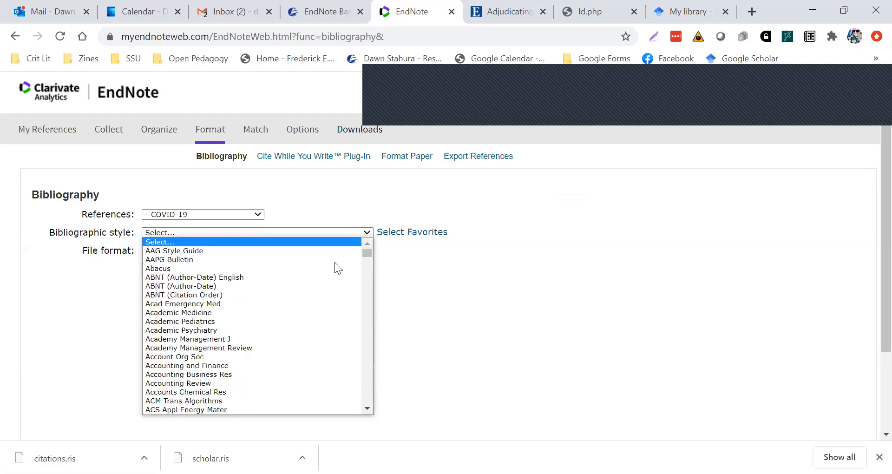
# Set the bibliographic style to APA 7th
pyautogui.scroll(-5, 309, 292)
pyautogui.scroll(-15, 309, 292)
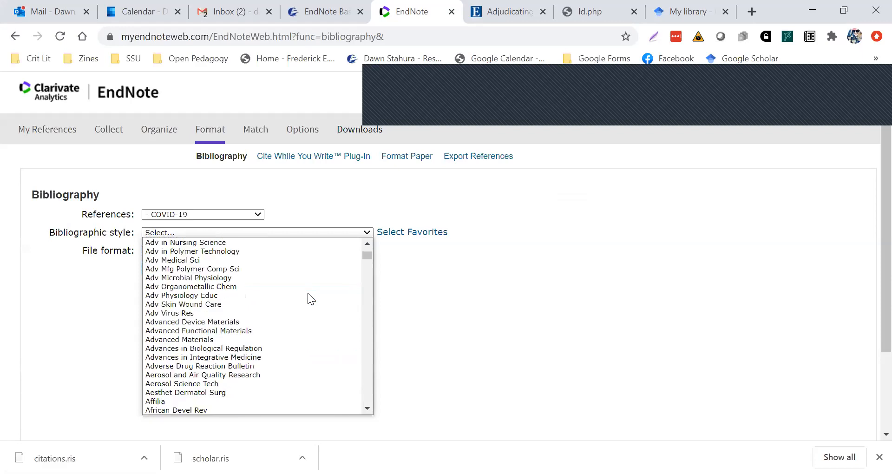
pyautogui.scroll(-20, 308, 295)
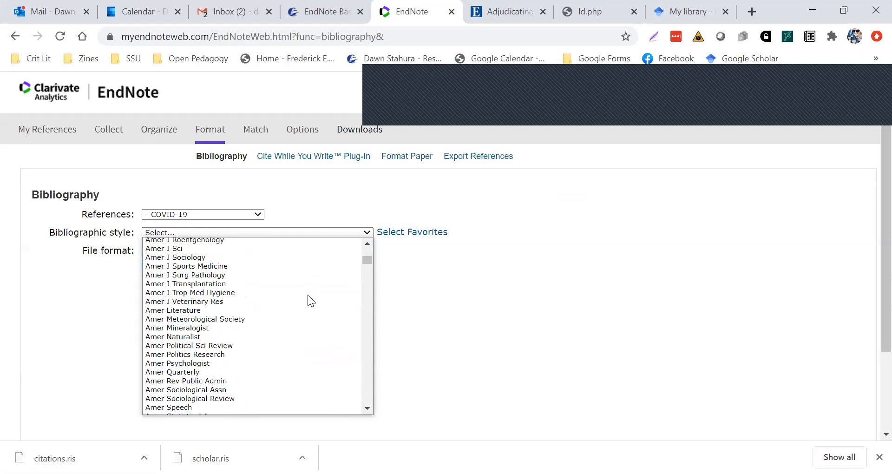
pyautogui.scroll(-20, 308, 294)
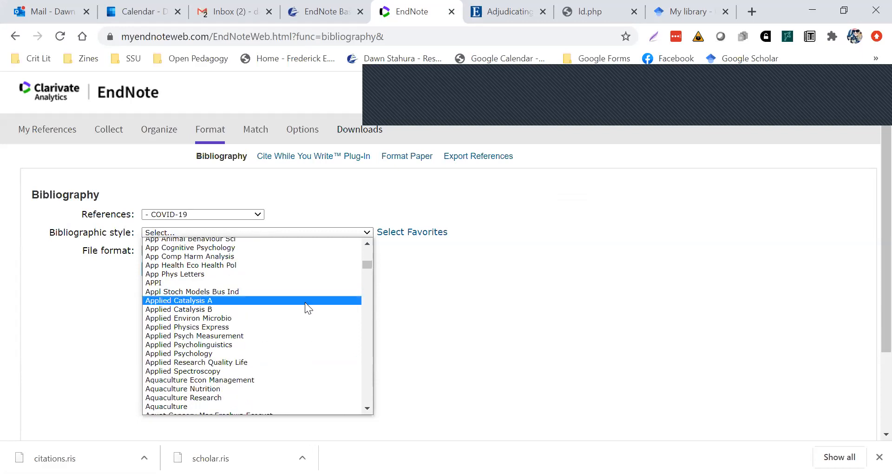
pyautogui.scroll(3, 303, 308)
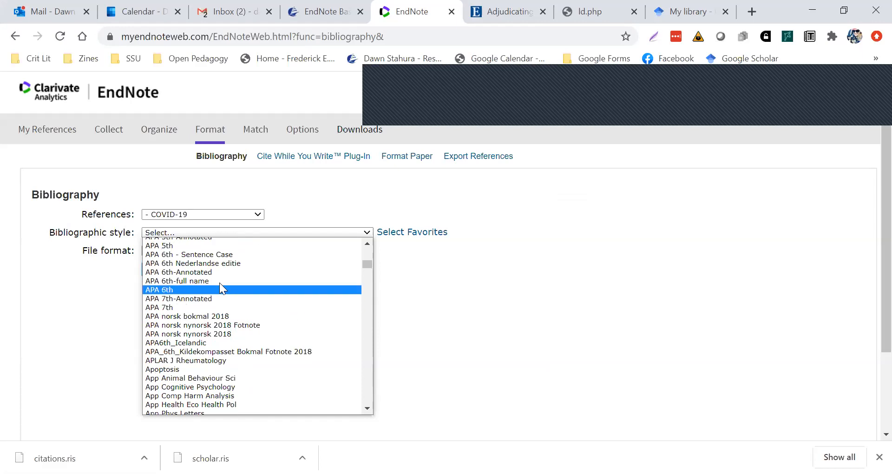
pyautogui.scroll(5, 194, 264)
pyautogui.scroll(-5, 223, 312)
pyautogui.click(167, 307)
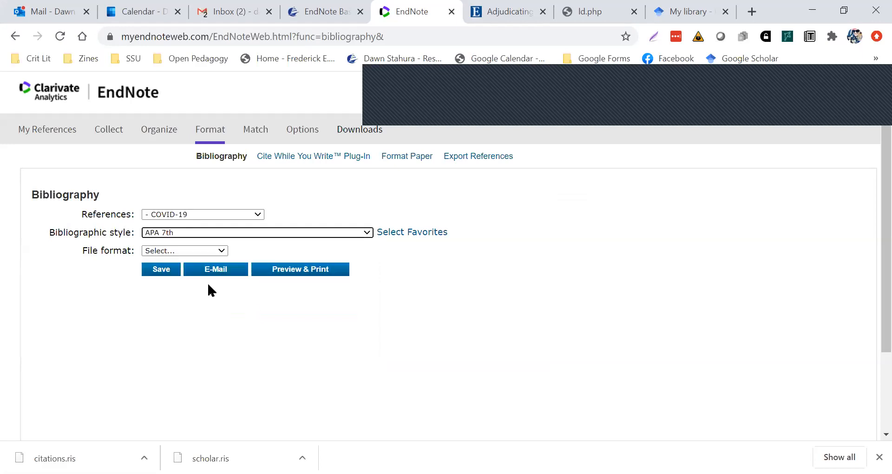
# Set the file format to RTF (rich text file), preview the bibliography for printing and close the preview
pyautogui.click(208, 253)
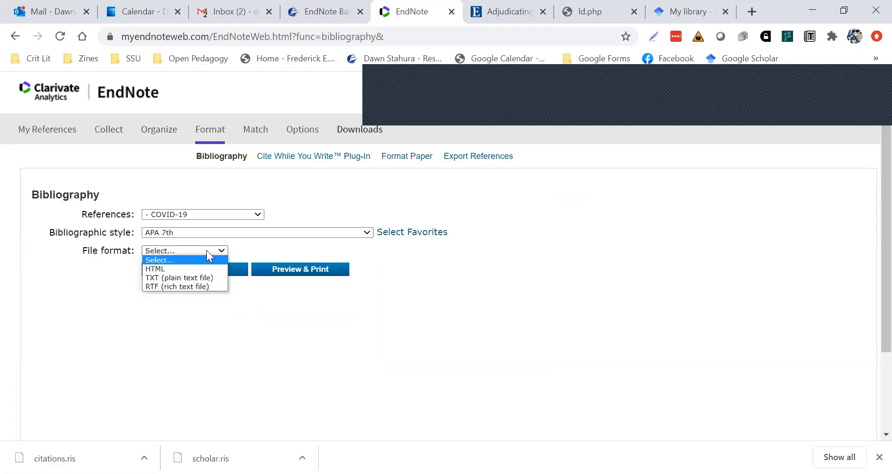
pyautogui.click(158, 287)
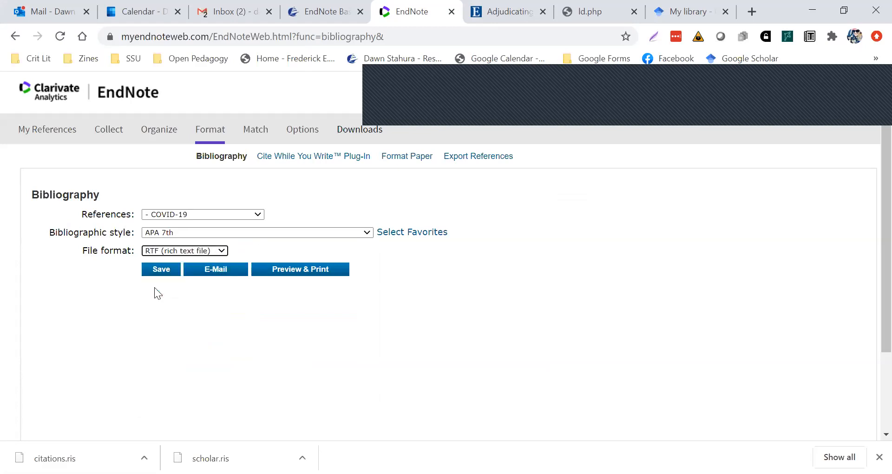
pyautogui.click(296, 274)
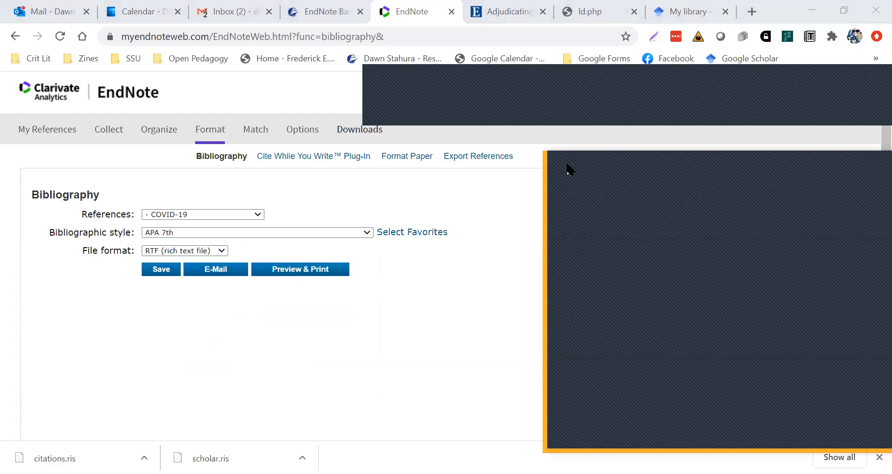
pyautogui.moveTo(569, 169); pyautogui.dragTo(238, 145)
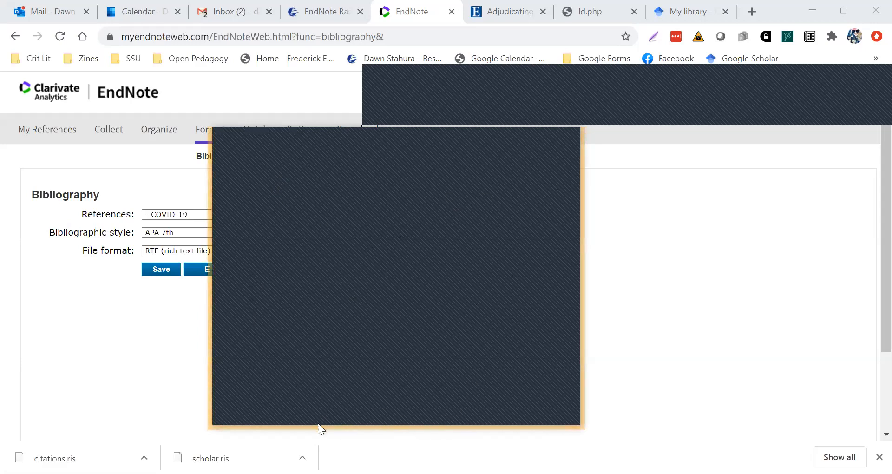
pyautogui.click(563, 139)
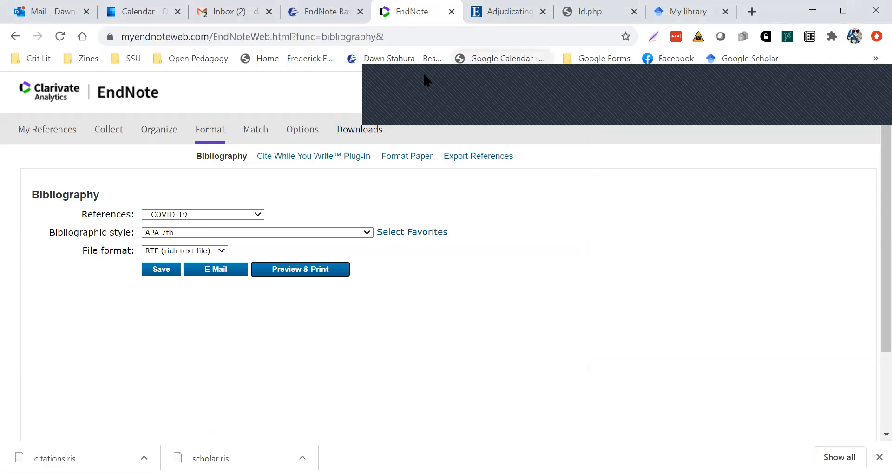
# Open the Cite While You Write Plug-In page to read about its downloads and installation
pyautogui.click(282, 165)
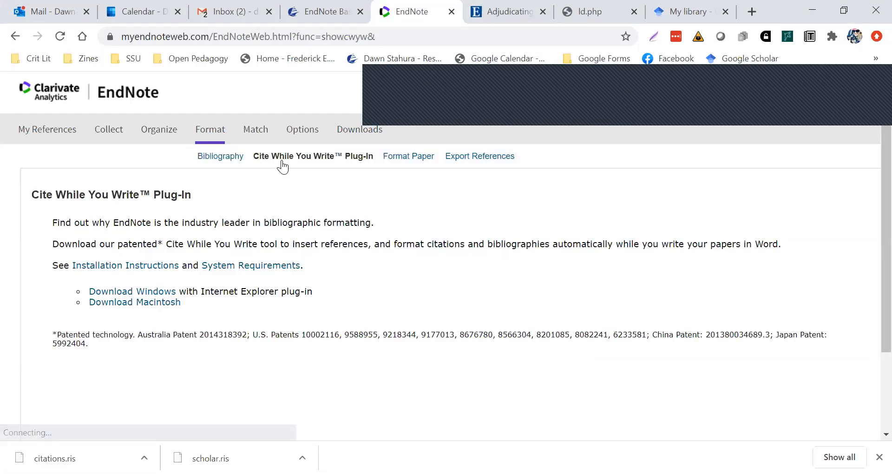
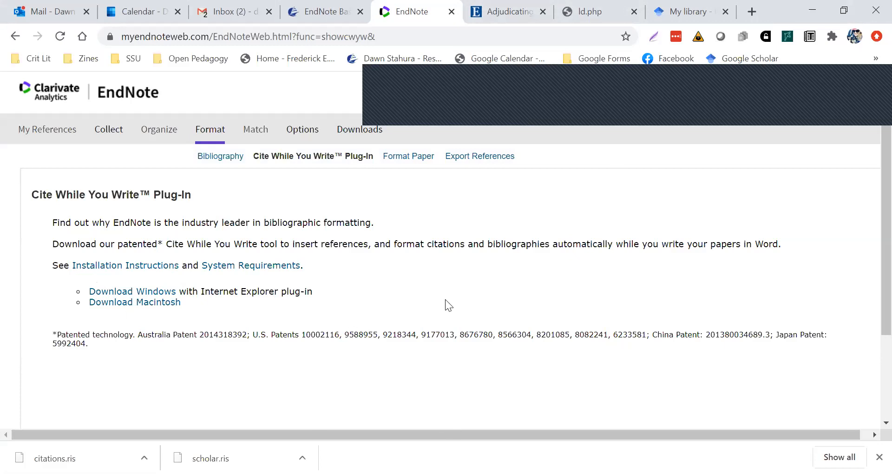
# Switch to a blank Word document, show the EndNote tools and write "This is the best paper ever"
pyautogui.click(691, 96)
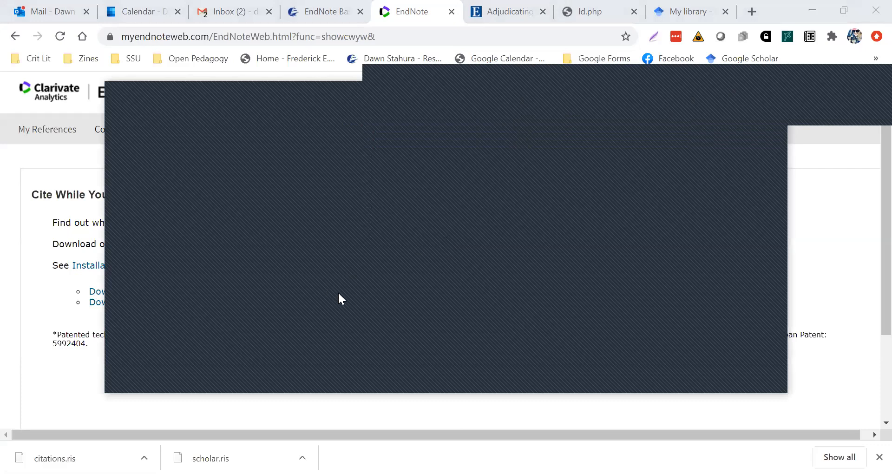
pyautogui.click(748, 375)
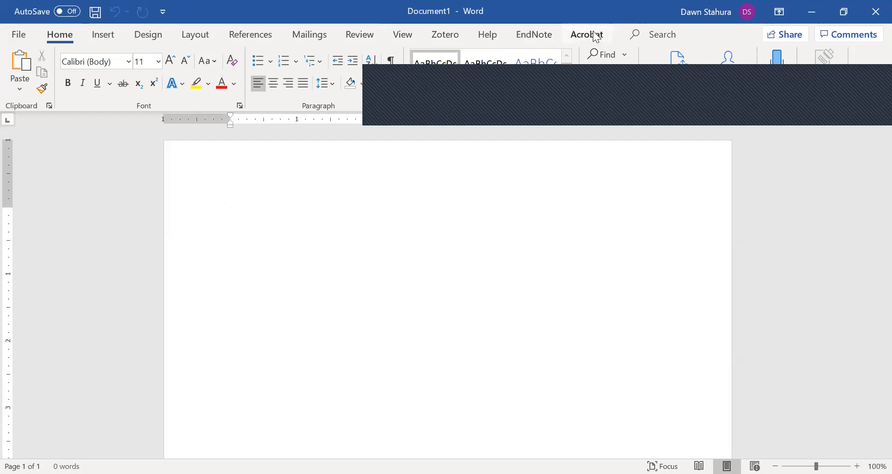
pyautogui.click(540, 36)
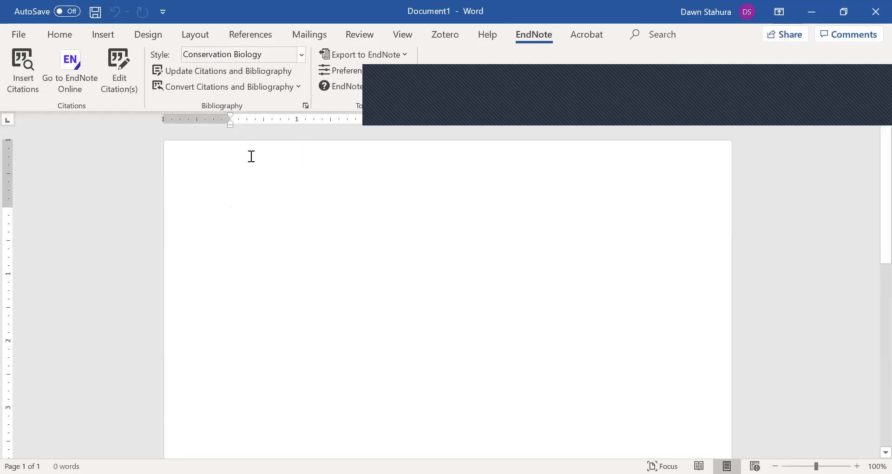
pyautogui.write('This ')
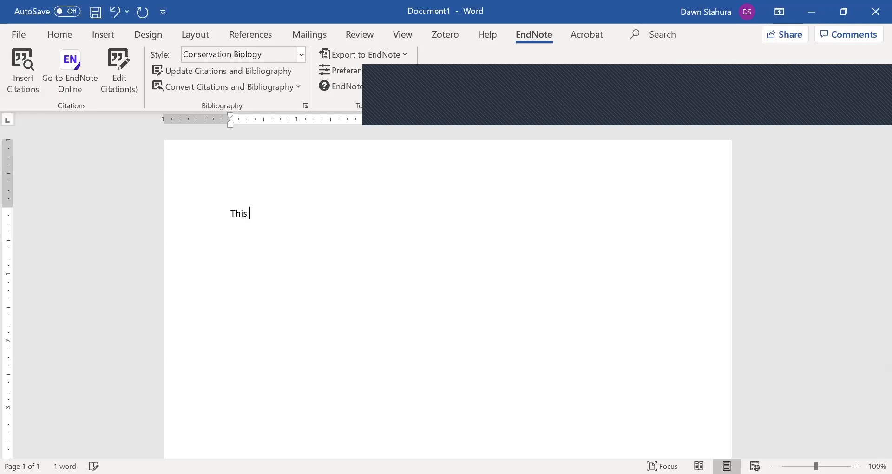
pyautogui.write('is the best paper ever')
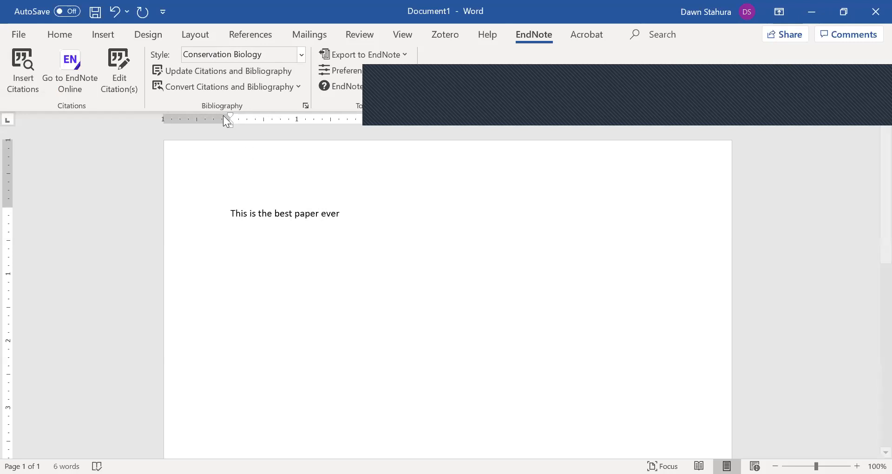
# Start inserting an EndNote citation after the sentence and search the references for "covid"
pyautogui.click(12, 65)
pyautogui.click(27, 56)
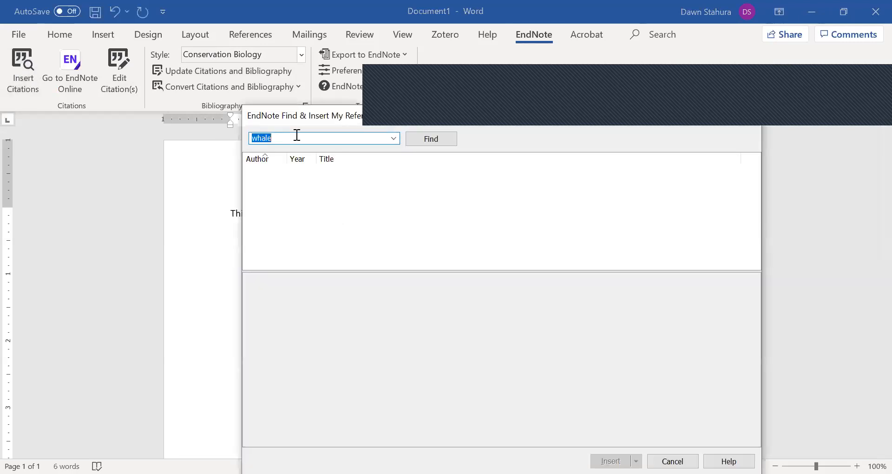
pyautogui.press('BackSpace')
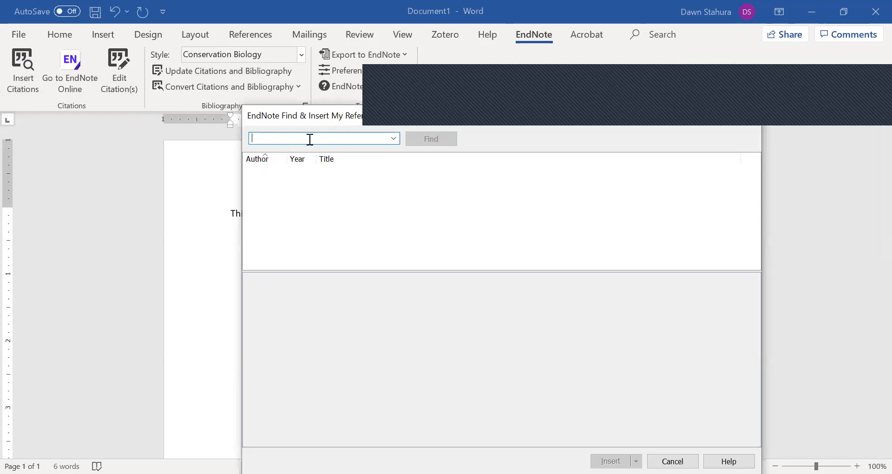
pyautogui.write('covid')
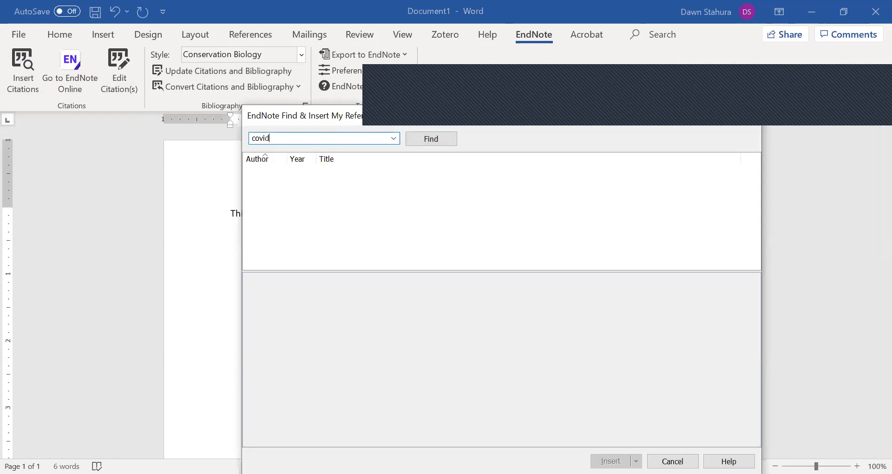
pyautogui.press('Return')
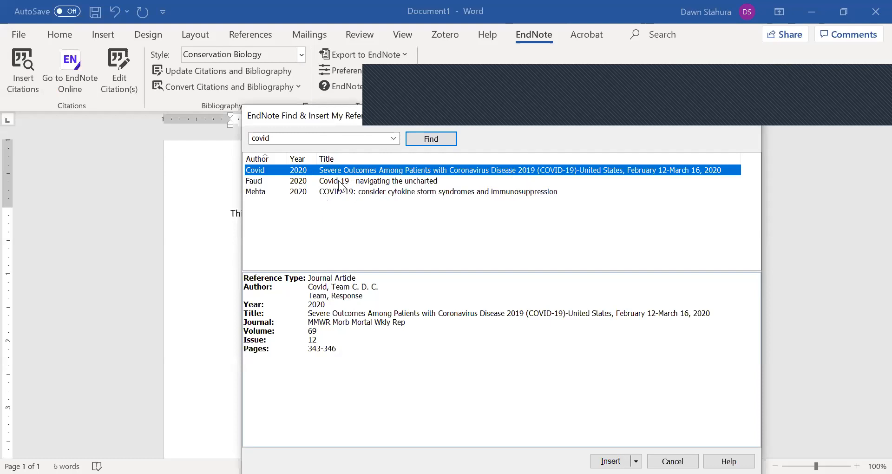
# Insert the 2020 reference "Covid-19—navigating the uncharted" as a citation after the sentence
pyautogui.click(251, 182)
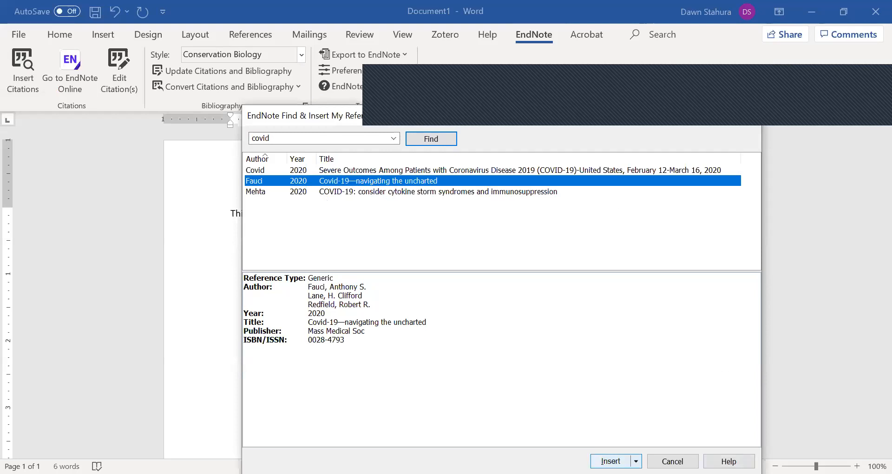
pyautogui.click(610, 460)
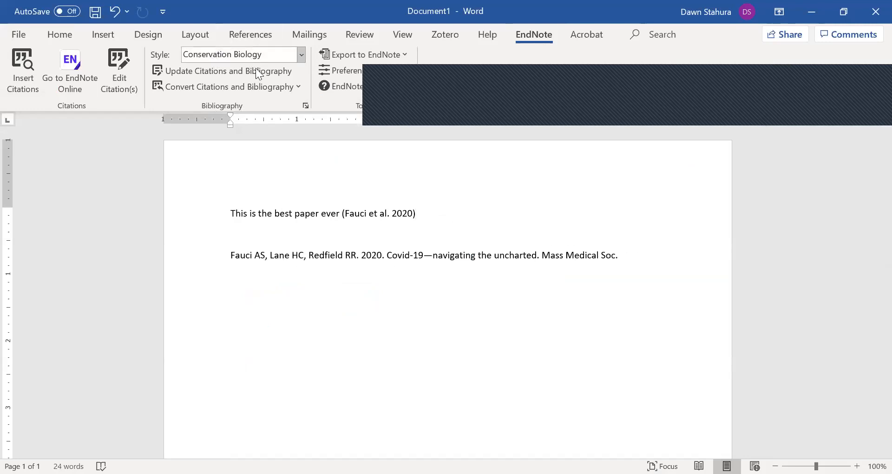
# Look through the quick list of citation styles and the complete list of EndNote styles without choosing one
pyautogui.click(301, 55)
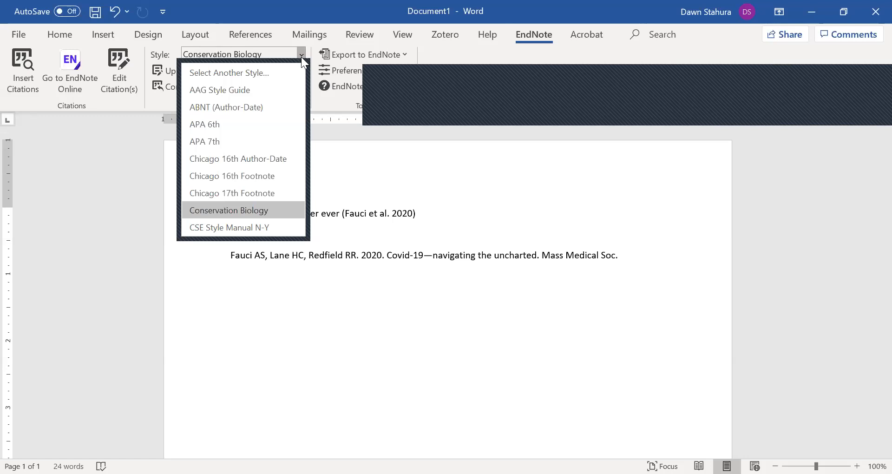
pyautogui.click(259, 72)
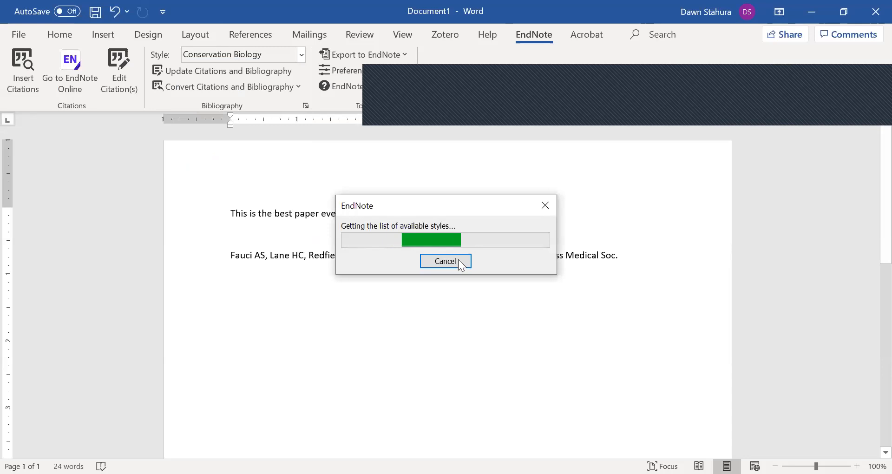
pyautogui.scroll(-10, 443, 281)
pyautogui.scroll(-7, 443, 283)
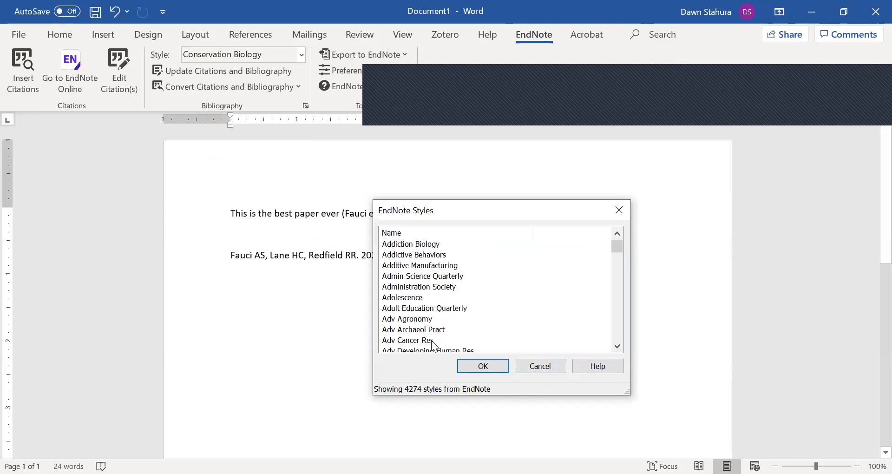
pyautogui.click(544, 367)
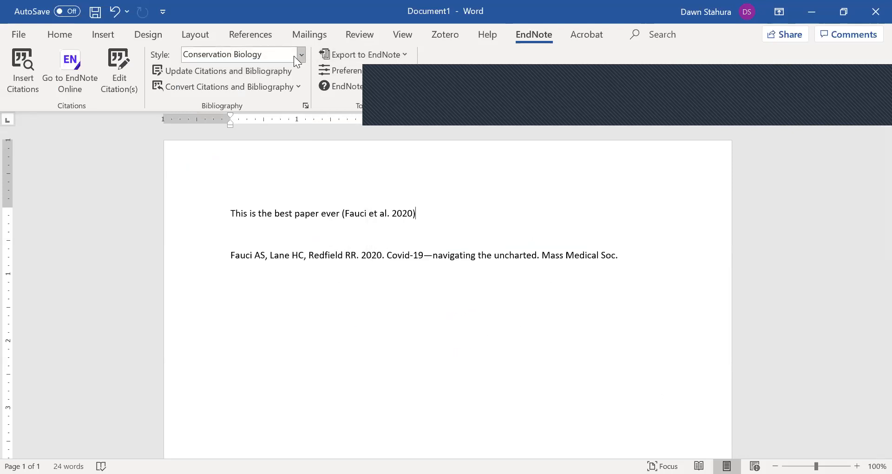
pyautogui.click(301, 56)
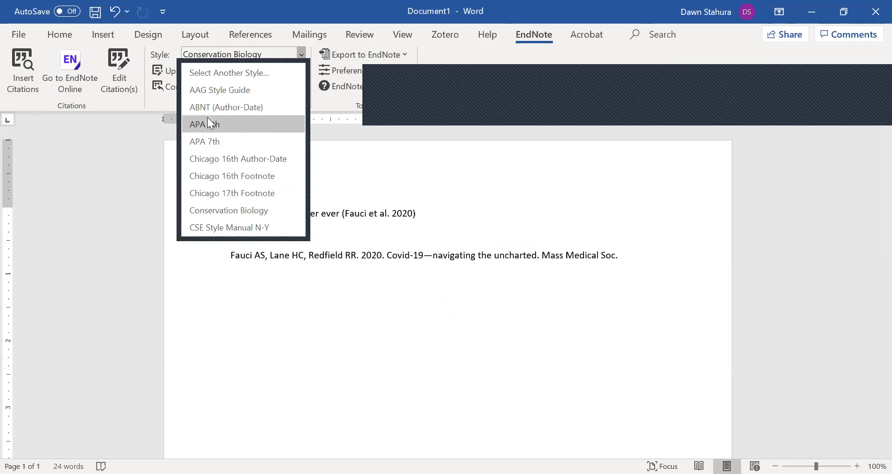
pyautogui.click(305, 347)
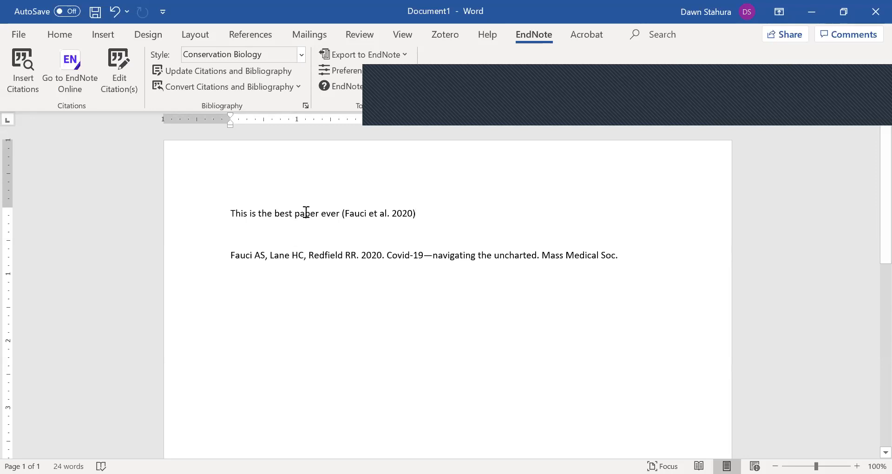
# Change the citation and bibliography style of the cited sentence to APA 7th
pyautogui.moveTo(225, 212); pyautogui.dragTo(443, 206)
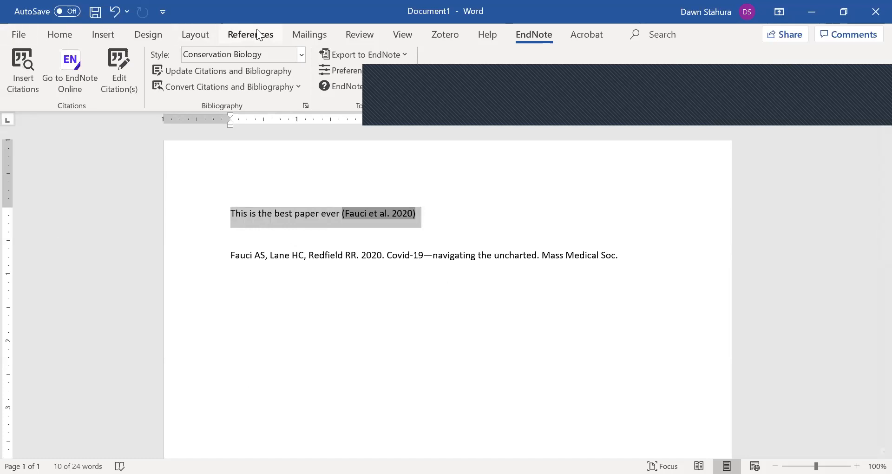
pyautogui.click(300, 55)
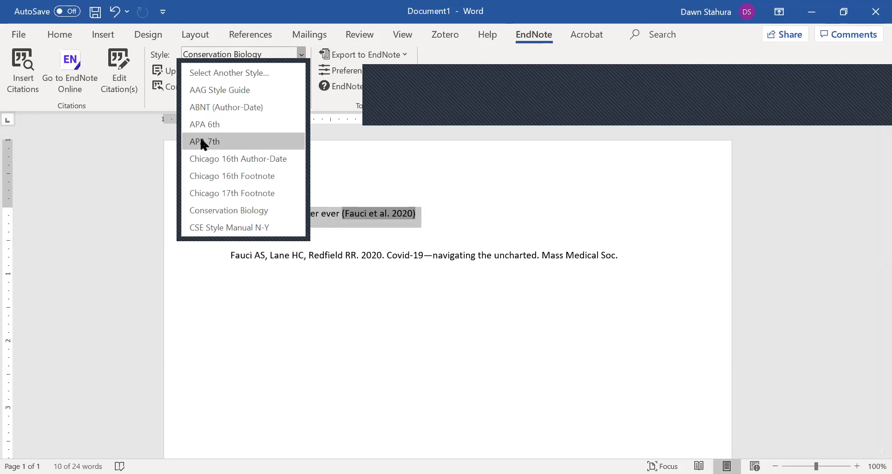
pyautogui.click(204, 141)
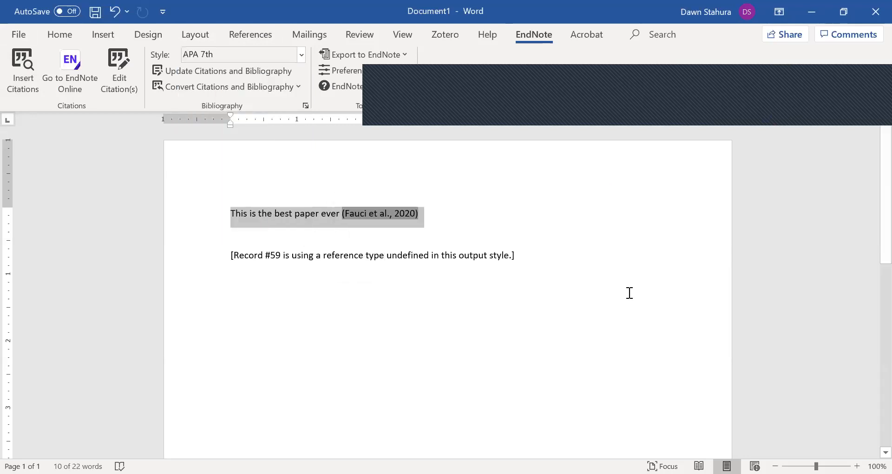
pyautogui.click(618, 279)
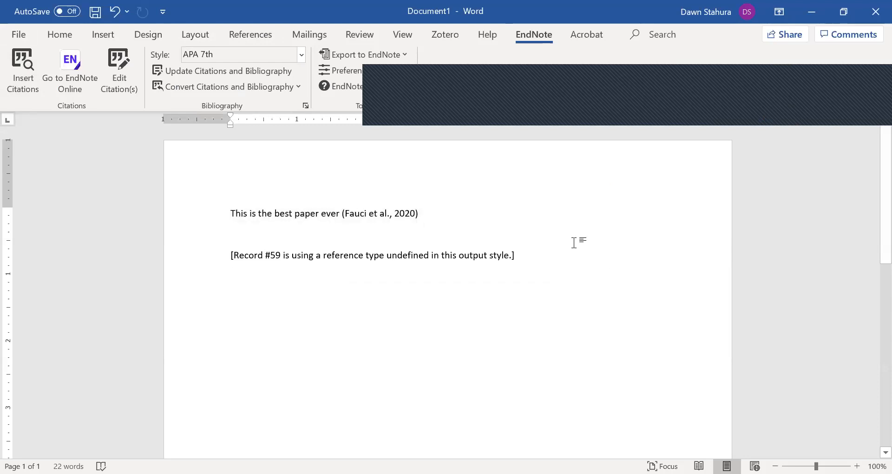
# Delete the "Record #59" bibliography entry below the cited sentence
pyautogui.scroll(-10, 574, 243)
pyautogui.scroll(10, 573, 243)
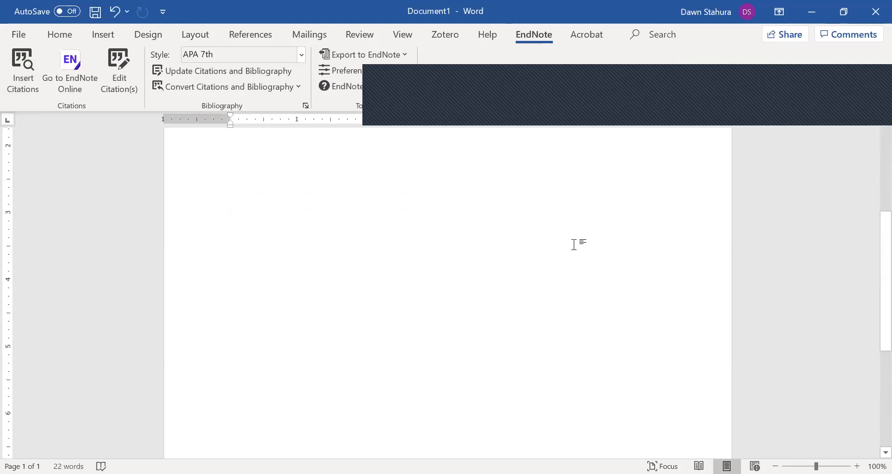
pyautogui.moveTo(515, 255); pyautogui.dragTo(196, 248)
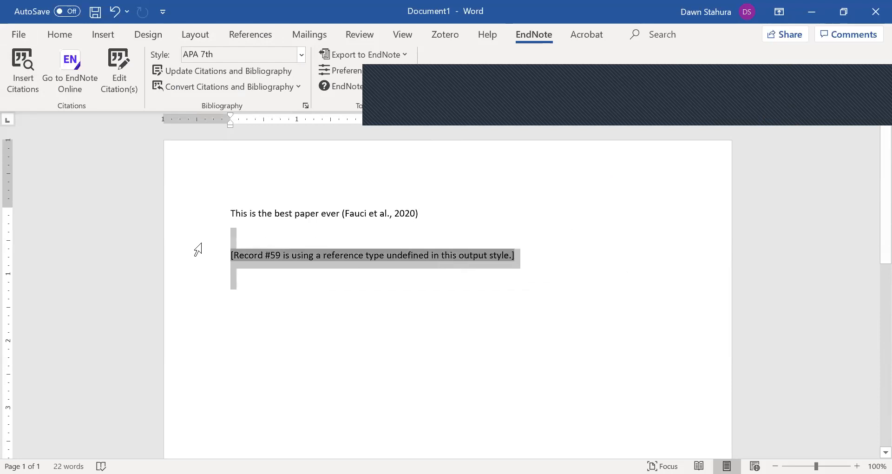
pyautogui.press('Delete')
pyautogui.moveTo(430, 211); pyautogui.dragTo(183, 196)
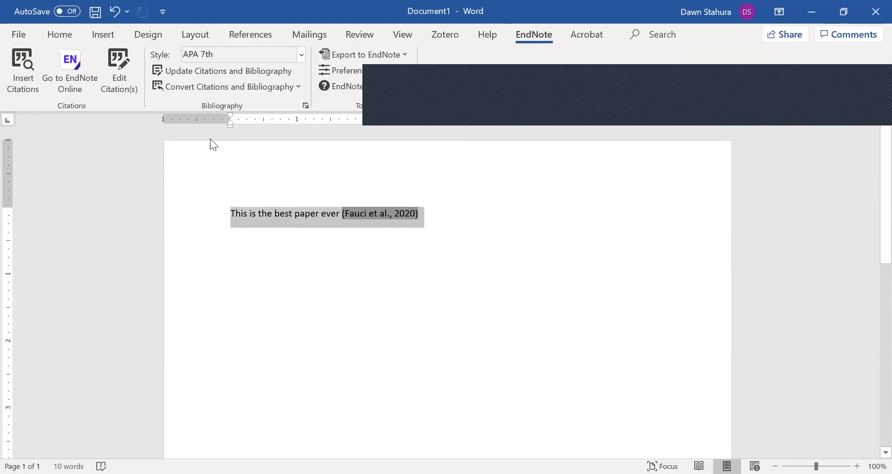
pyautogui.click(470, 213)
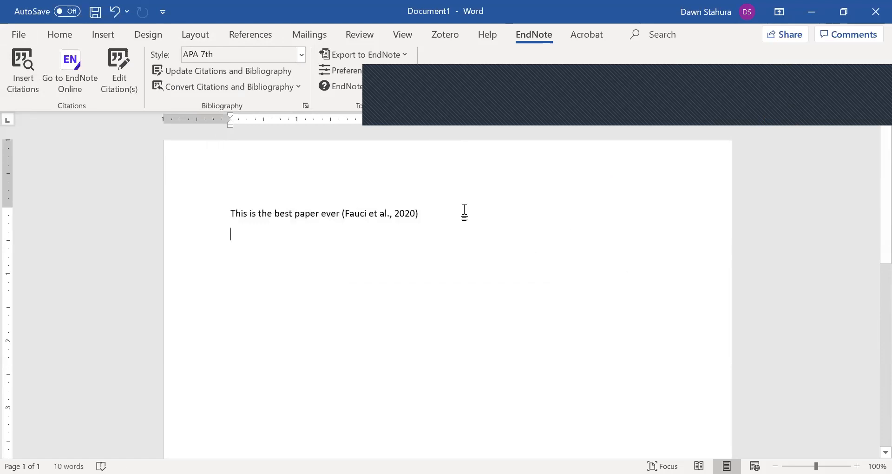
pyautogui.click(182, 70)
pyautogui.moveTo(418, 214); pyautogui.dragTo(366, 204)
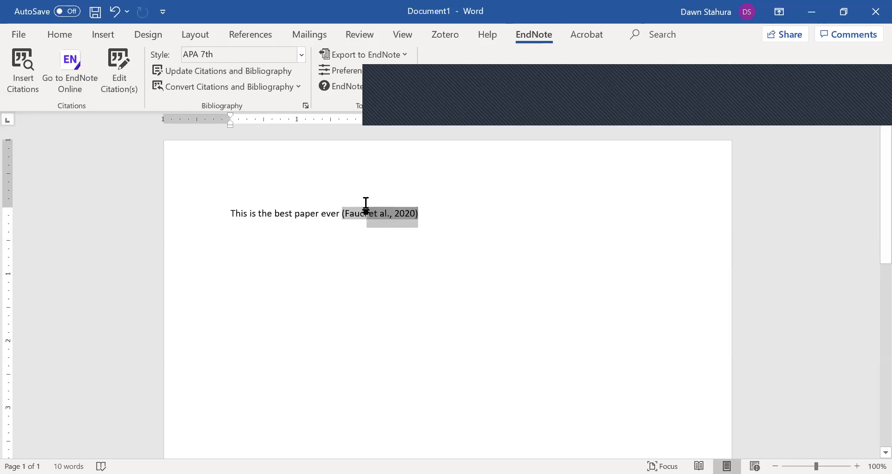
# Add a new line reading "This is the best day ever" below the first sentence, without a closing period
pyautogui.click(494, 212)
pyautogui.press('Return')
pyautogui.press('Return')
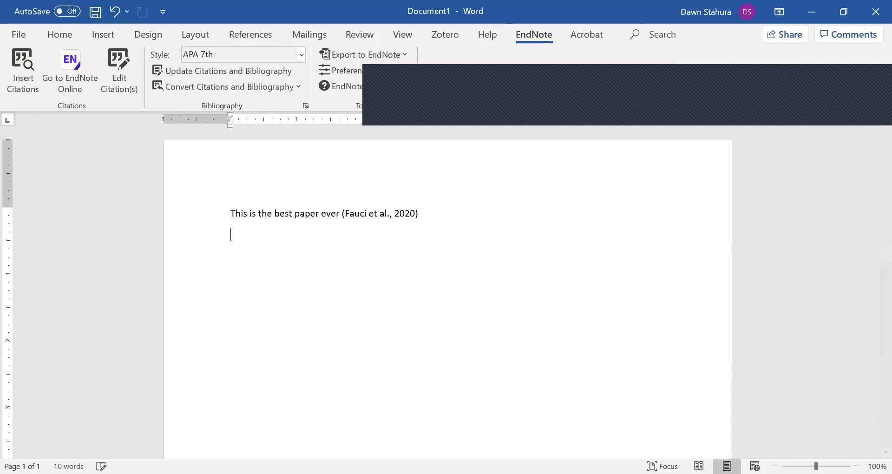
pyautogui.write('This is the best day ever.')
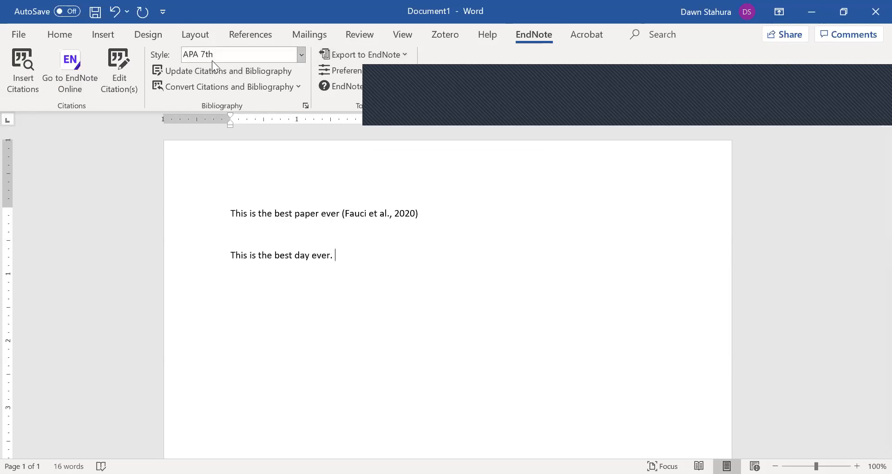
pyautogui.press('BackSpace')
pyautogui.press('BackSpace')
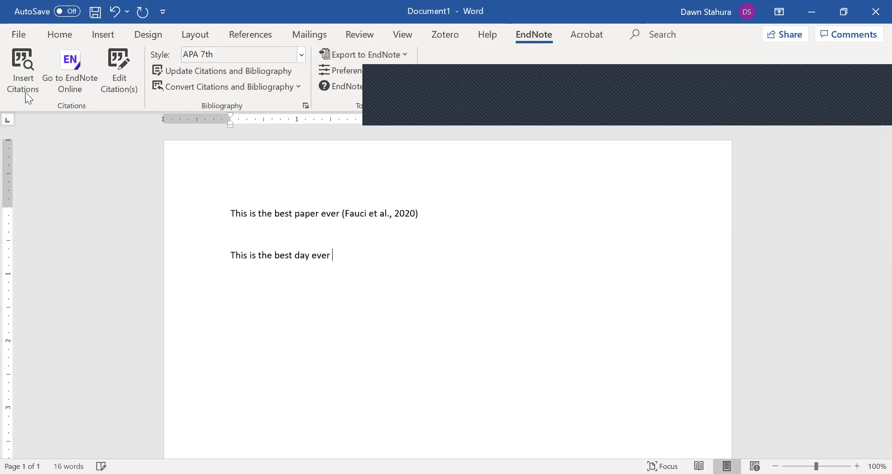
# Search the references for "covid" and cite "Severe Outcomes Among Patients with Coronavirus Disease 2019" after the second sentence
pyautogui.click(25, 80)
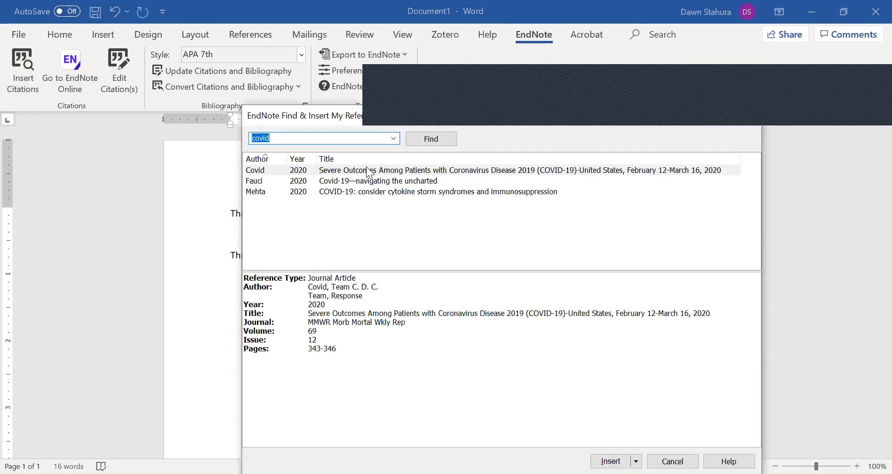
pyautogui.click(429, 141)
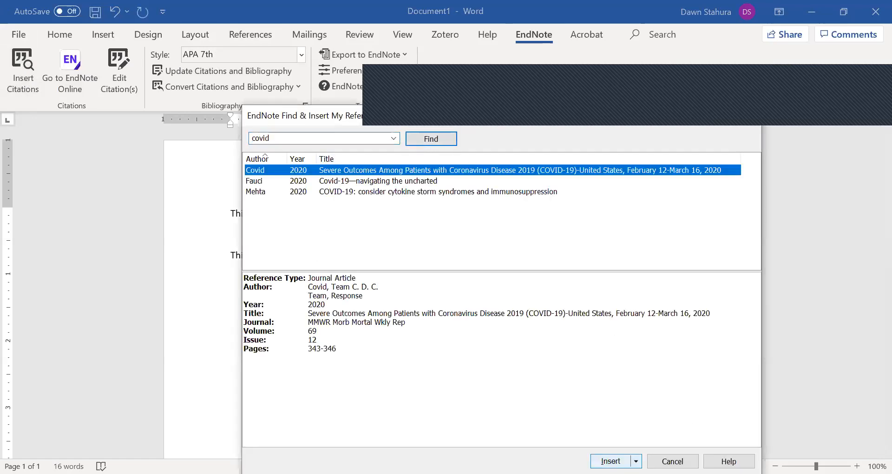
pyautogui.click(611, 461)
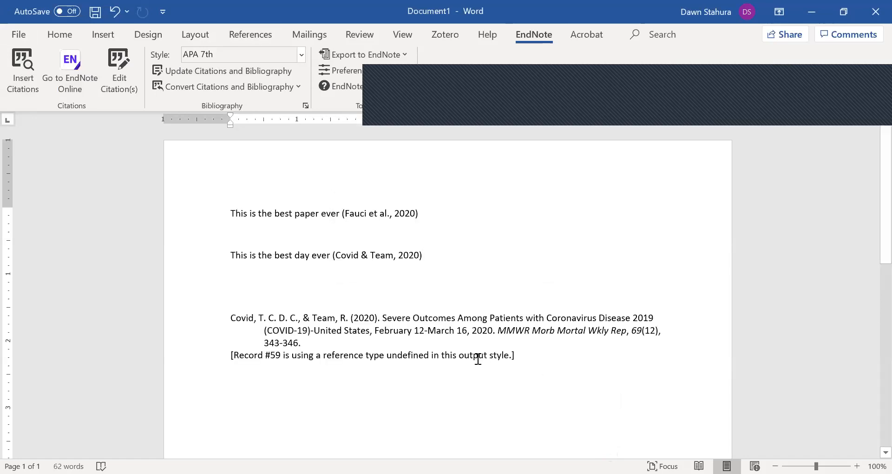
# Delete the "Record #59" line from the end of the bibliography, keeping the Severe Outcomes reference
pyautogui.moveTo(229, 351); pyautogui.dragTo(430, 362)
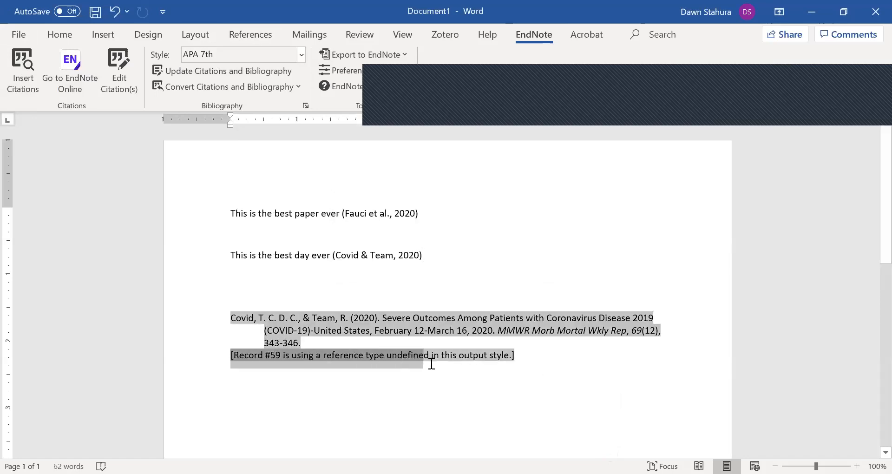
pyautogui.click(527, 358)
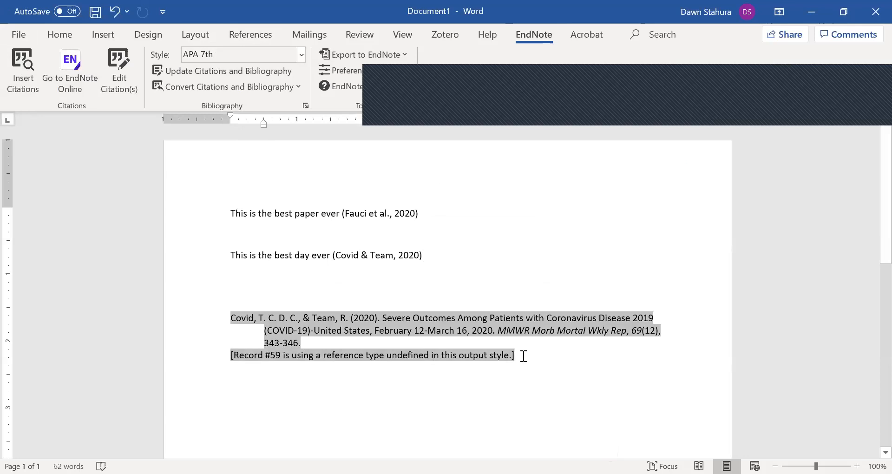
pyautogui.moveTo(519, 357); pyautogui.dragTo(228, 357)
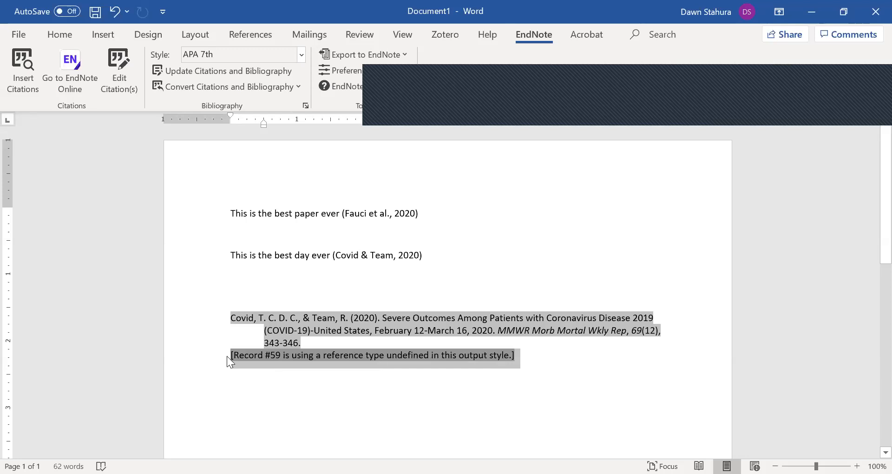
pyautogui.press('Delete')
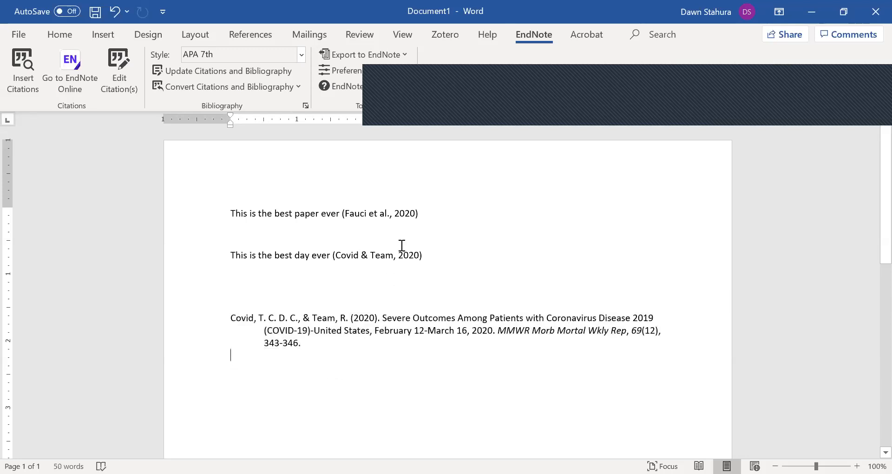
# Replace the first sentence and its citation with "The is the best paper ever" and cite "Covid-19—navigating the uncharted" after it
pyautogui.moveTo(430, 215); pyautogui.dragTo(185, 215)
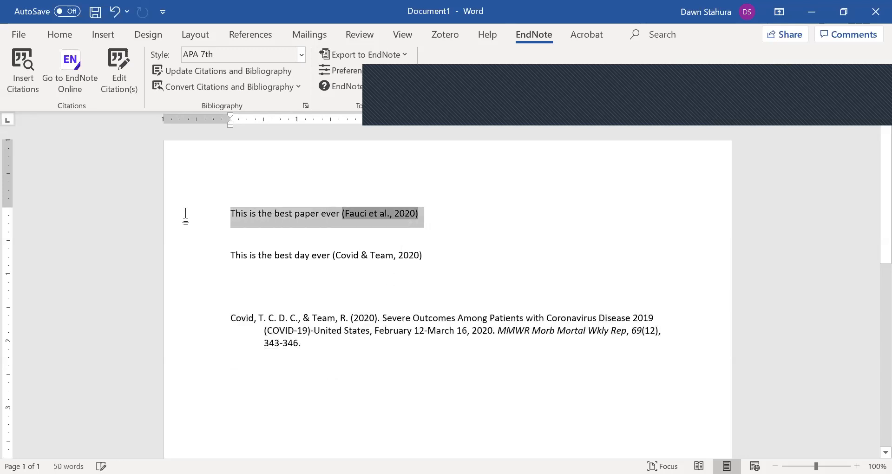
pyautogui.press('Delete')
pyautogui.write('The is the best paper ever')
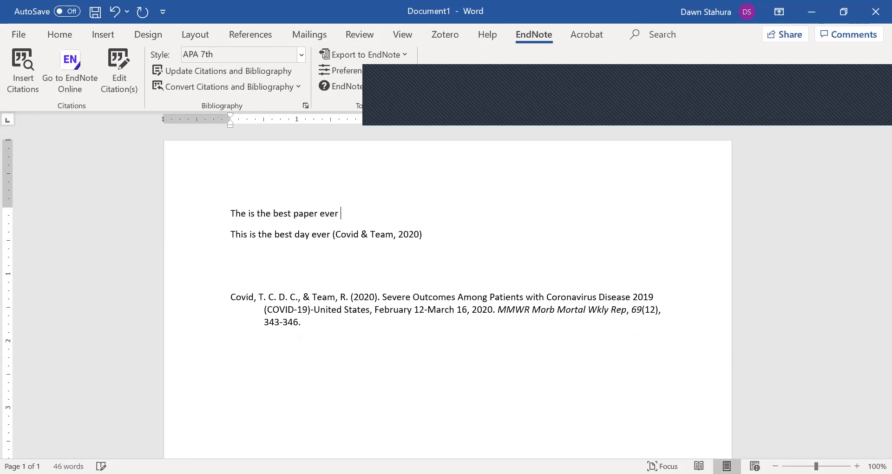
pyautogui.click(25, 71)
pyautogui.click(386, 182)
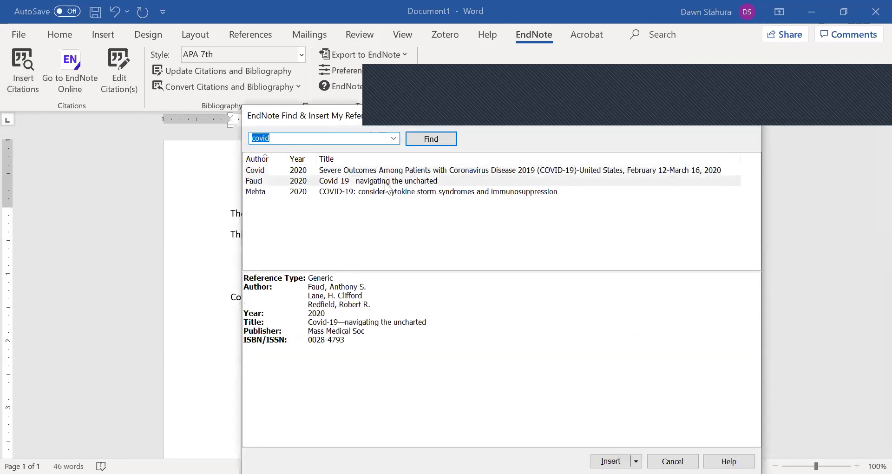
pyautogui.click(611, 461)
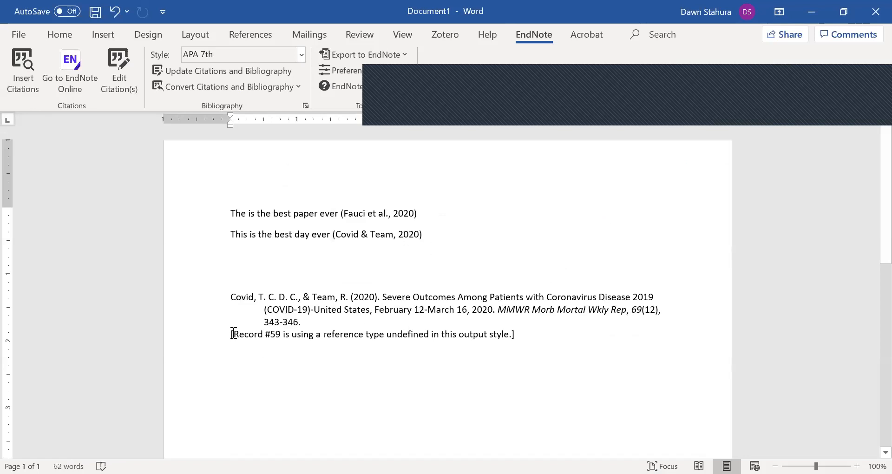
# Remove the regenerated "Record #59" line from the bibliography again
pyautogui.click(391, 333)
pyautogui.moveTo(391, 333); pyautogui.dragTo(345, 343)
pyautogui.click(521, 336)
pyautogui.moveTo(521, 337); pyautogui.dragTo(221, 341)
pyautogui.press('Delete')
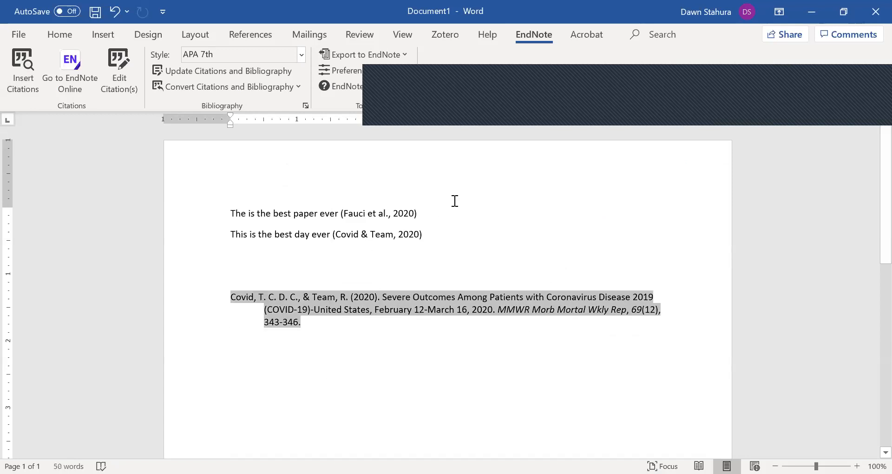
# Replace the first sentence and its citation with "This is the best paper ever" and cite "COVID-19: consider cytokine storm syndromes and immunosuppression" after it
pyautogui.click(423, 205)
pyautogui.moveTo(423, 205); pyautogui.dragTo(221, 201)
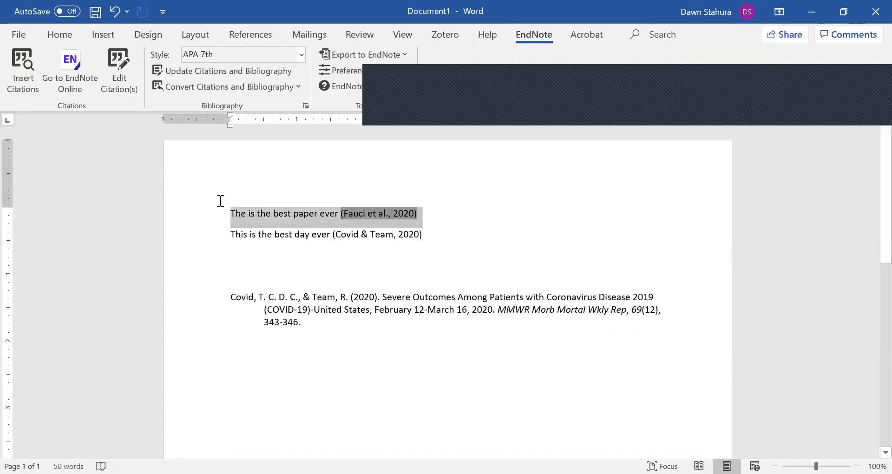
pyautogui.write('This is the best paper ever')
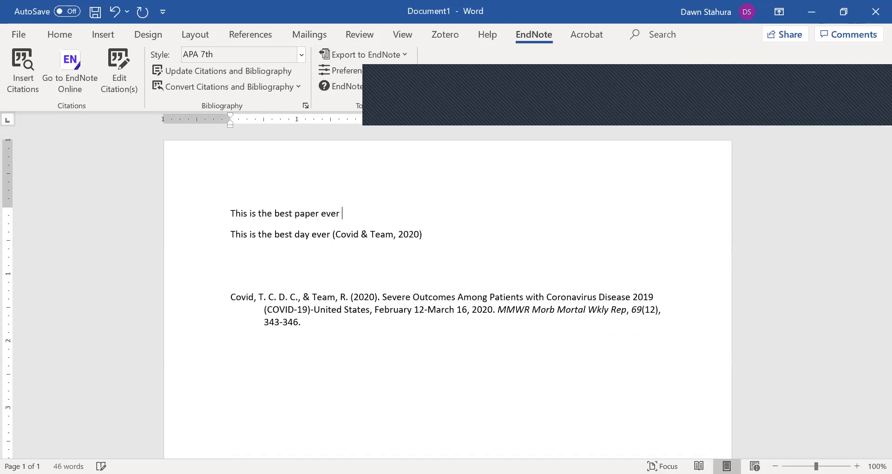
pyautogui.click(29, 72)
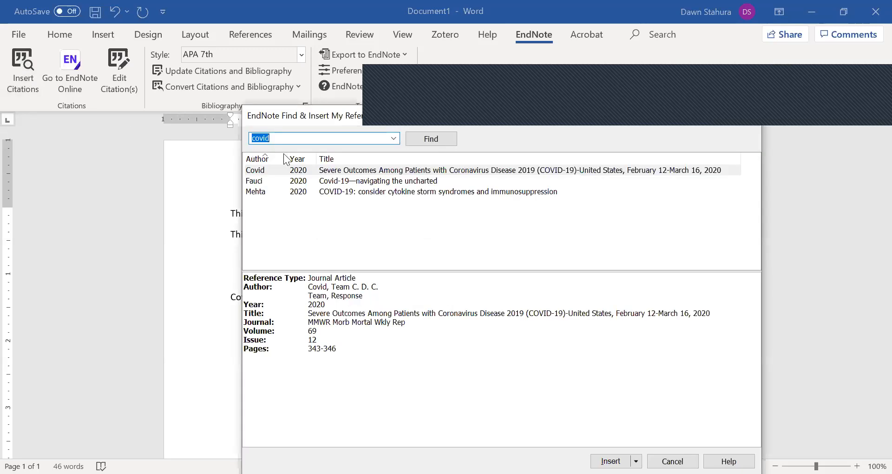
pyautogui.click(325, 194)
pyautogui.click(610, 461)
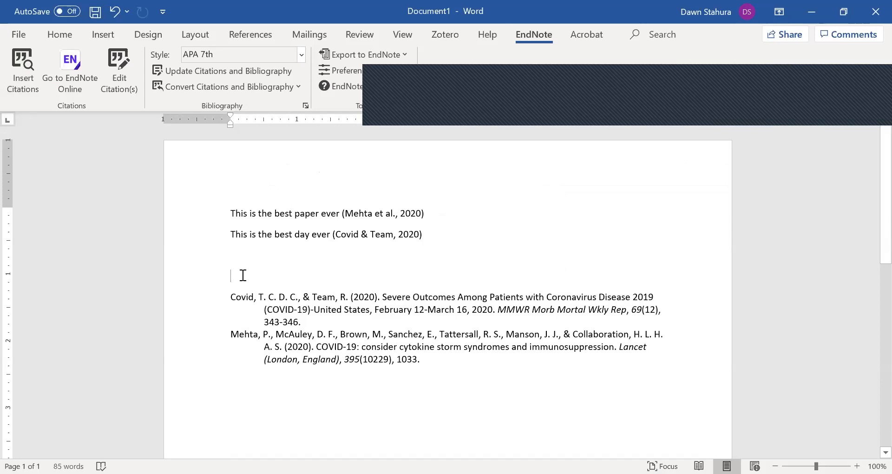
# Insert a run of blank lines above the bibliography to push it well down the page, away from the two sentences
pyautogui.press('Return')
pyautogui.press('Return')
pyautogui.press('Return')
pyautogui.press('Return')
pyautogui.press('Return')
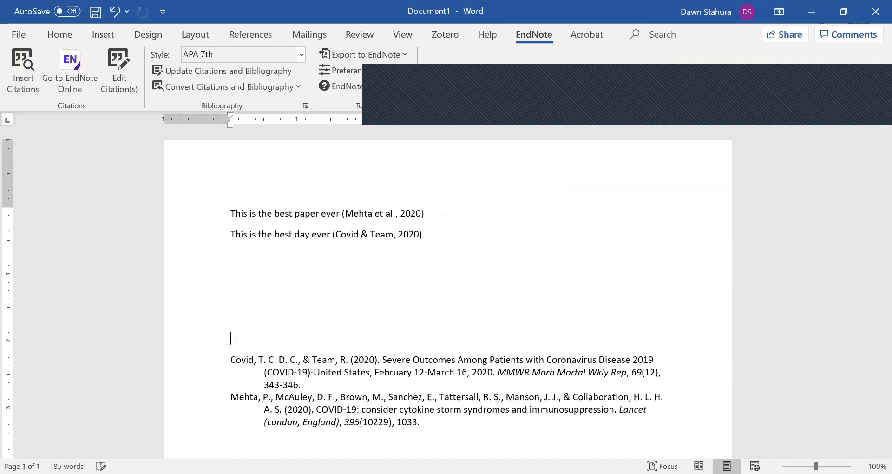
pyautogui.scroll(-1, 369, 226)
pyautogui.press('Return')
pyautogui.press('Return')
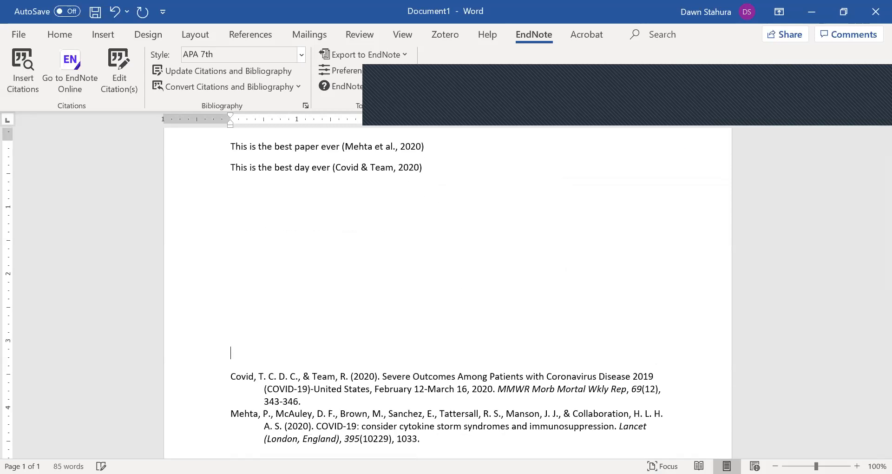
pyautogui.scroll(-2, 446, 292)
pyautogui.press('Return')
pyautogui.press('Return')
pyautogui.press('Return')
pyautogui.scroll(-2, 446, 293)
pyautogui.scroll(-3, 446, 293)
pyautogui.scroll(-3, 446, 293)
pyautogui.scroll(3, 446, 293)
pyautogui.scroll(8, 446, 292)
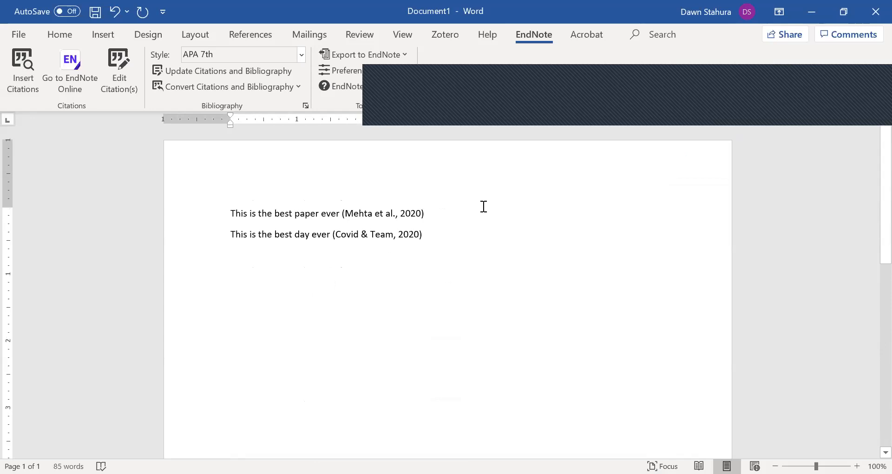
# Add the placeholder text "theoahtowtetektassfs" below the second sentence, cite "Severe Outcomes Among Patients with Coronavirus Disease 2019" after it, and check the bibliography
pyautogui.press('Return')
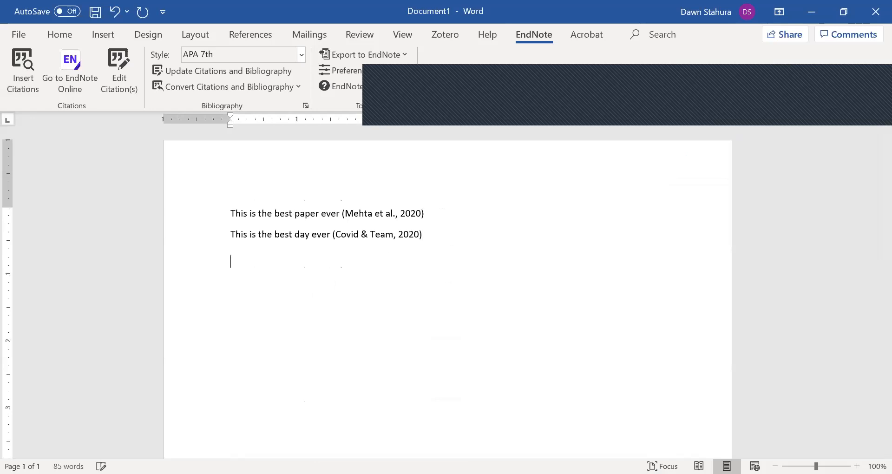
pyautogui.write('theoahtowtetektassfs')
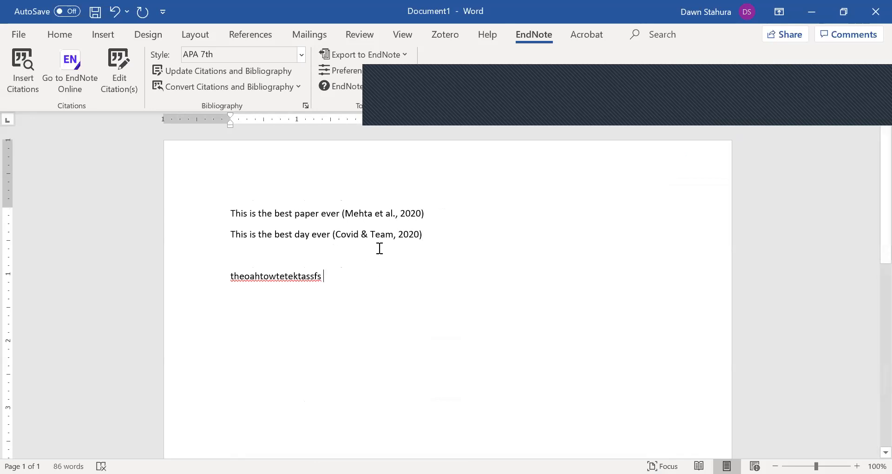
pyautogui.click(26, 65)
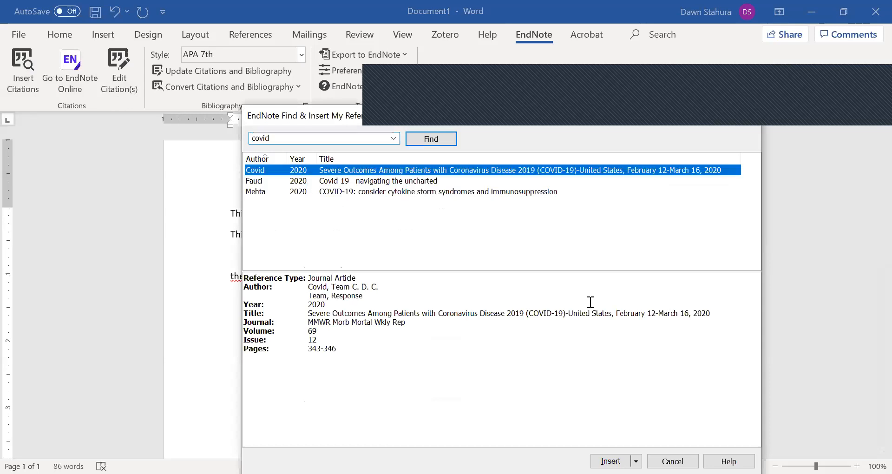
pyautogui.click(611, 460)
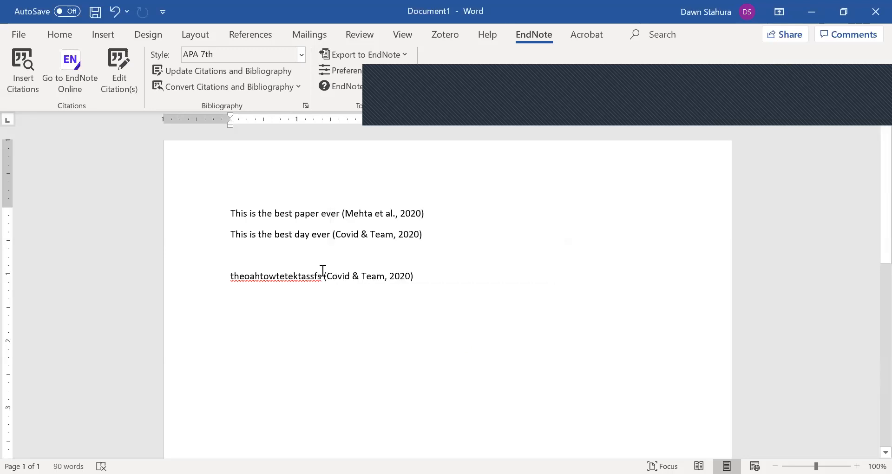
pyautogui.scroll(-4, 472, 297)
pyautogui.scroll(-2, 472, 297)
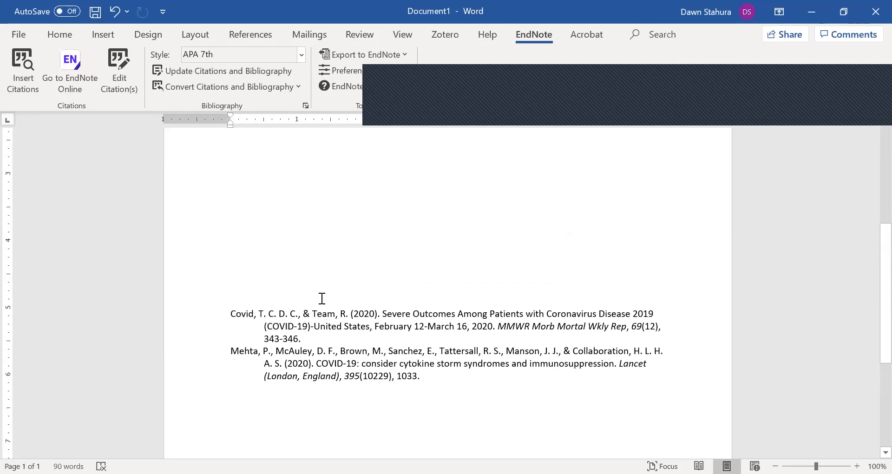
pyautogui.scroll(5, 320, 298)
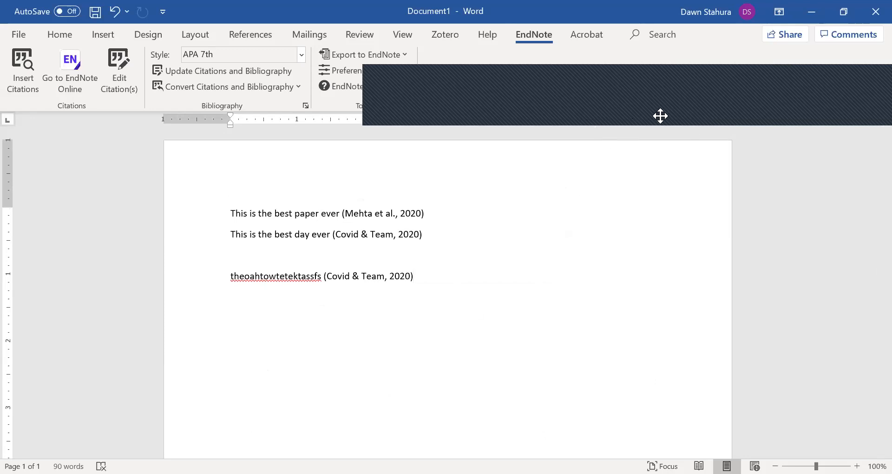
# Switch to EndNote in the browser and open the reference "Teaching and Un-Teaching Source Evaluation" from the full reference list
pyautogui.click(696, 88)
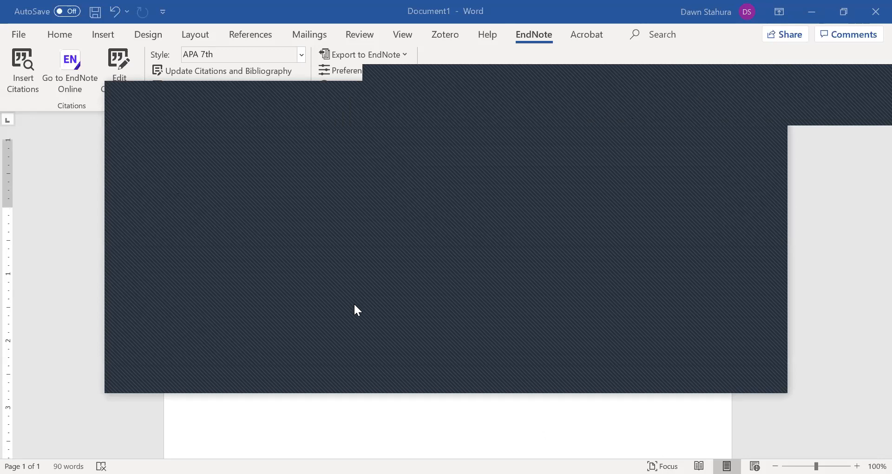
pyautogui.click(747, 375)
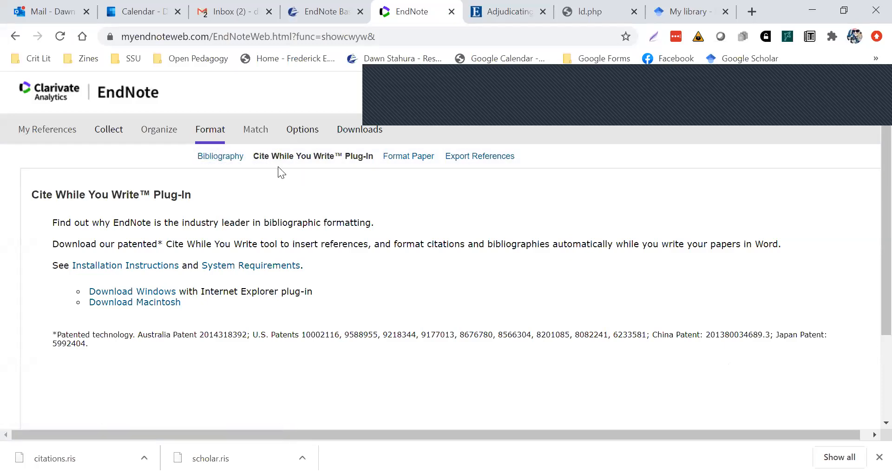
pyautogui.click(58, 135)
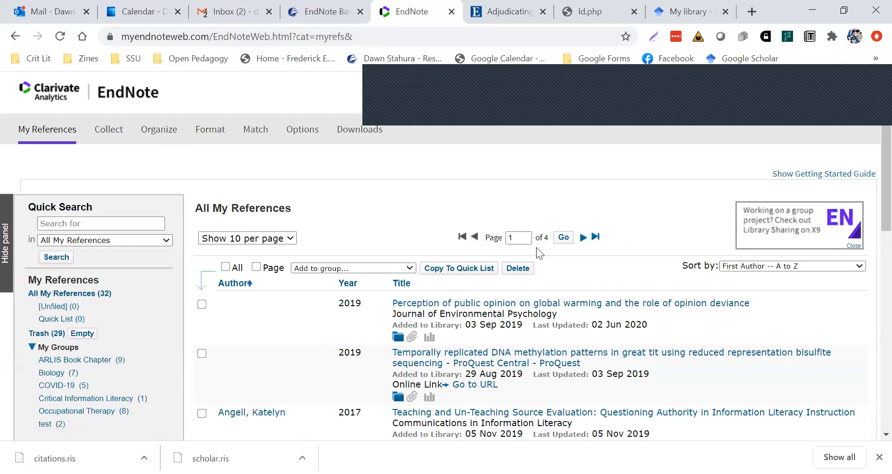
pyautogui.scroll(-3, 499, 367)
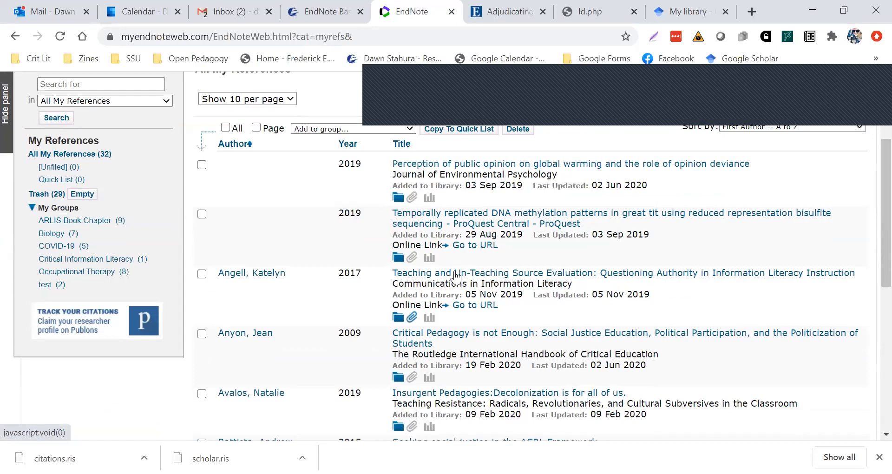
pyautogui.click(454, 275)
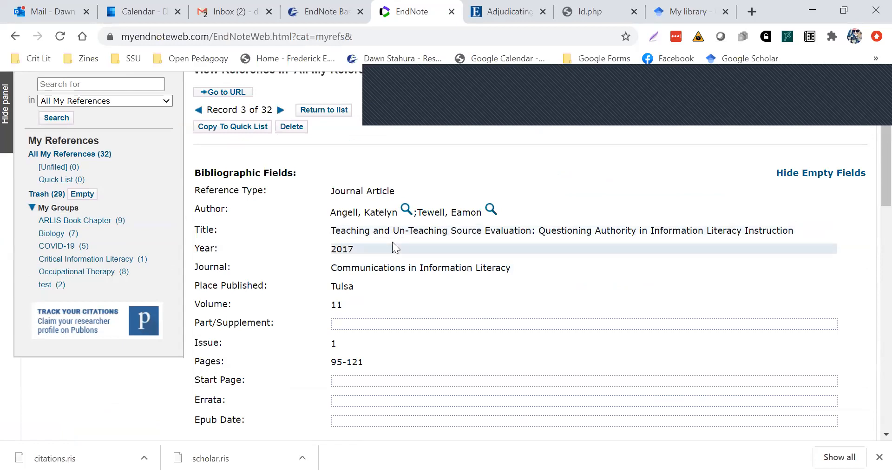
# Lowercase the initials of "un-teaching source evaluation" in the reference's title
pyautogui.click(342, 230)
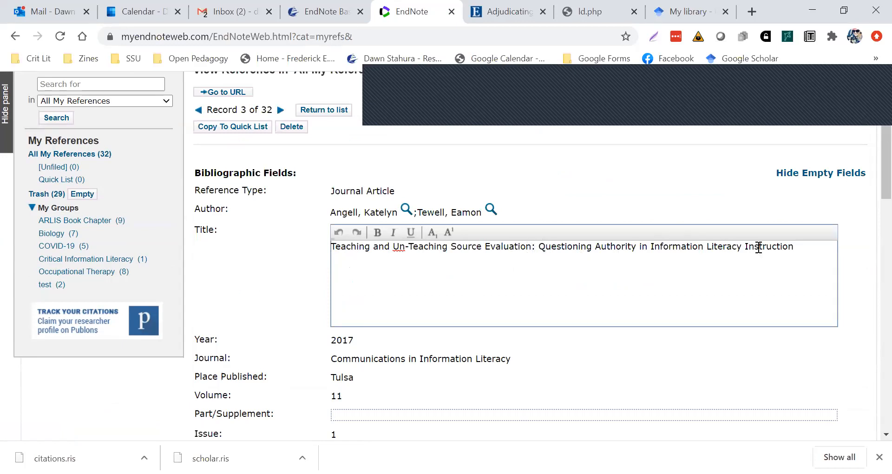
pyautogui.click(399, 246)
pyautogui.press('BackSpace')
pyautogui.write('u')
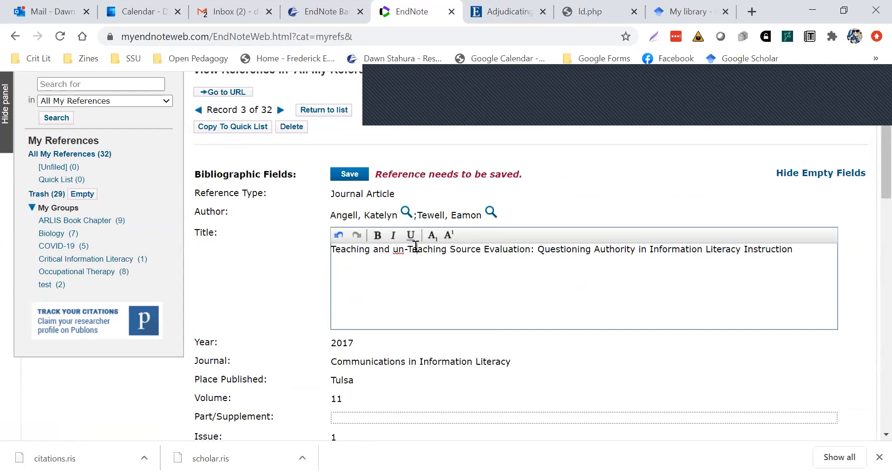
pyautogui.click(411, 246)
pyautogui.press('BackSpace')
pyautogui.write('t')
pyautogui.press('BackSpace')
pyautogui.write('t')
pyautogui.click(456, 249)
pyautogui.press('BackSpace')
pyautogui.write('s')
pyautogui.click(487, 251)
pyautogui.press('BackSpace')
pyautogui.write('e')
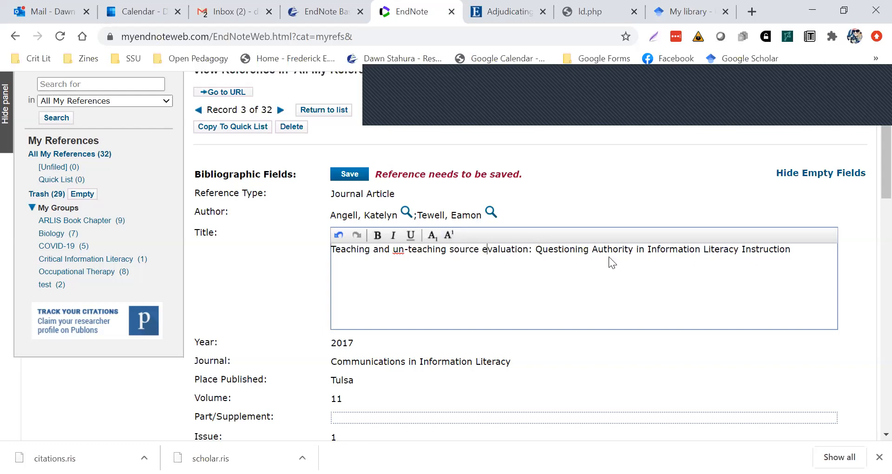
# Lowercase the initials of "authority", "information literacy" and "instruction" in the title's subtitle
pyautogui.click(597, 249)
pyautogui.press('BackSpace')
pyautogui.write('a')
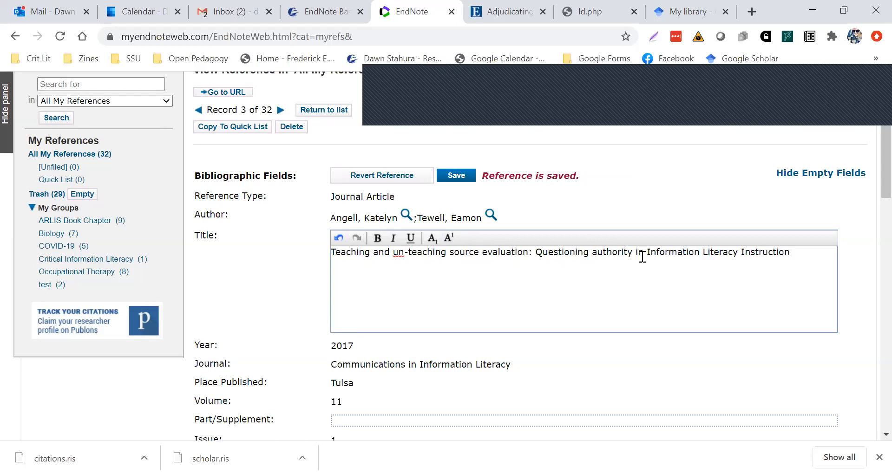
pyautogui.click(651, 251)
pyautogui.press('BackSpace')
pyautogui.write('i')
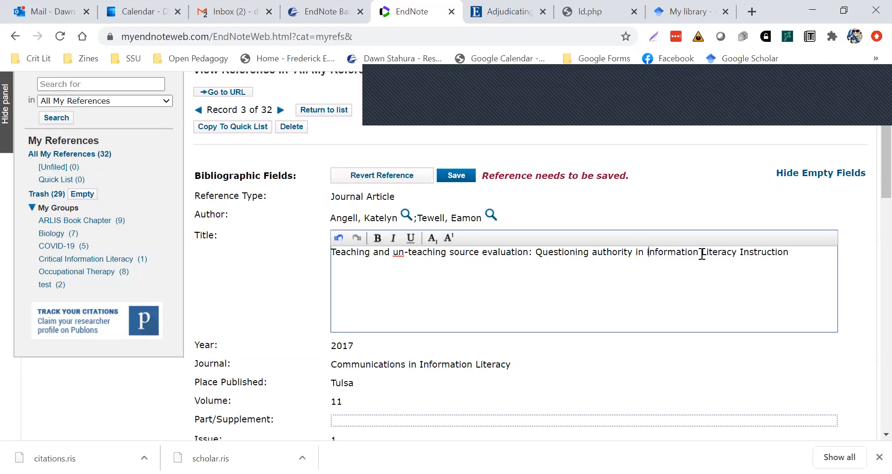
pyautogui.click(706, 253)
pyautogui.press('BackSpace')
pyautogui.write('l')
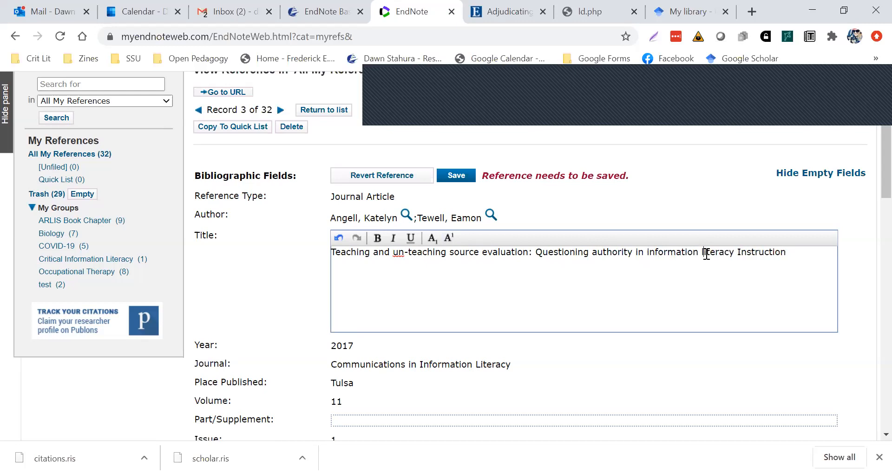
pyautogui.click(740, 253)
pyautogui.press('BackSpace')
pyautogui.write('i')
# Leave the title field and save the edited reference
pyautogui.scroll(-1, 412, 368)
pyautogui.click(399, 337)
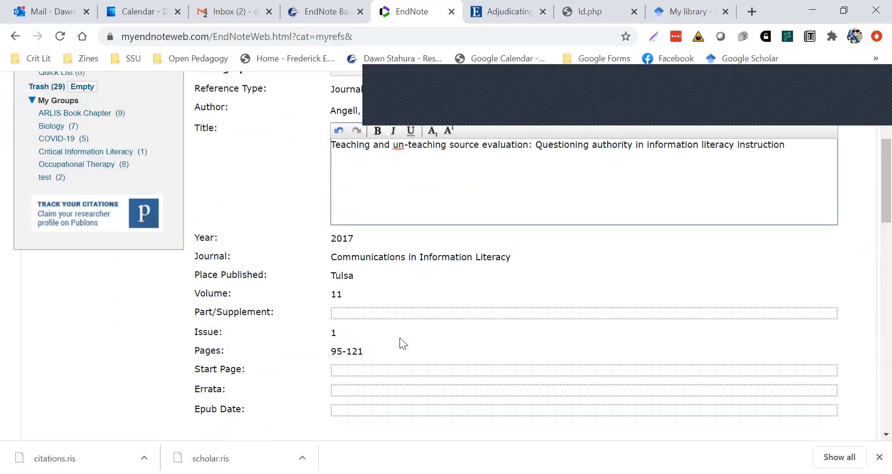
pyautogui.scroll(-5, 399, 337)
pyautogui.scroll(-12, 709, 368)
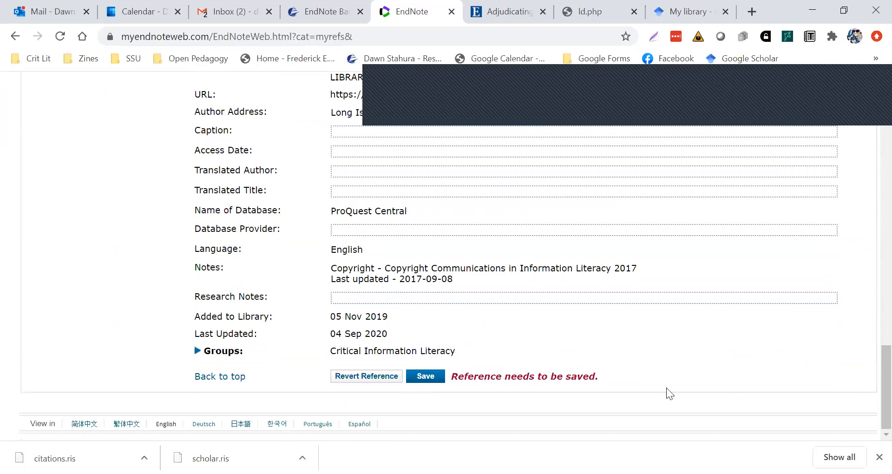
pyautogui.click(414, 377)
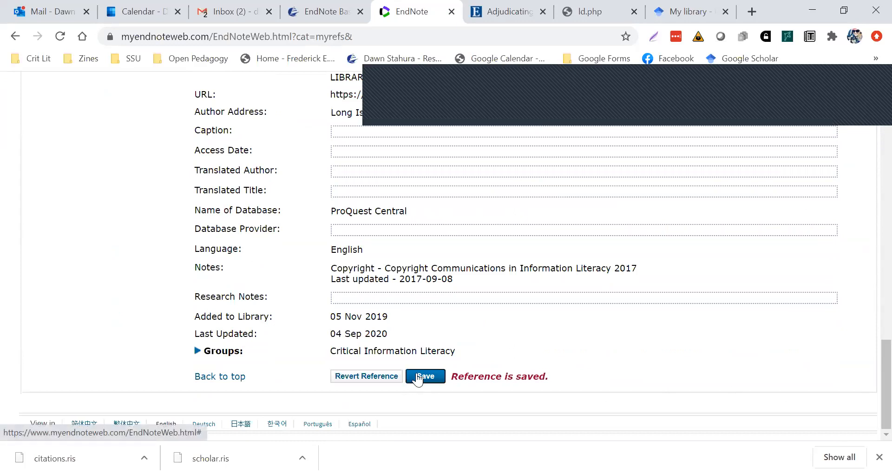
# Copy the edited reference to the Quick List and open that list
pyautogui.scroll(15, 548, 354)
pyautogui.scroll(4, 551, 354)
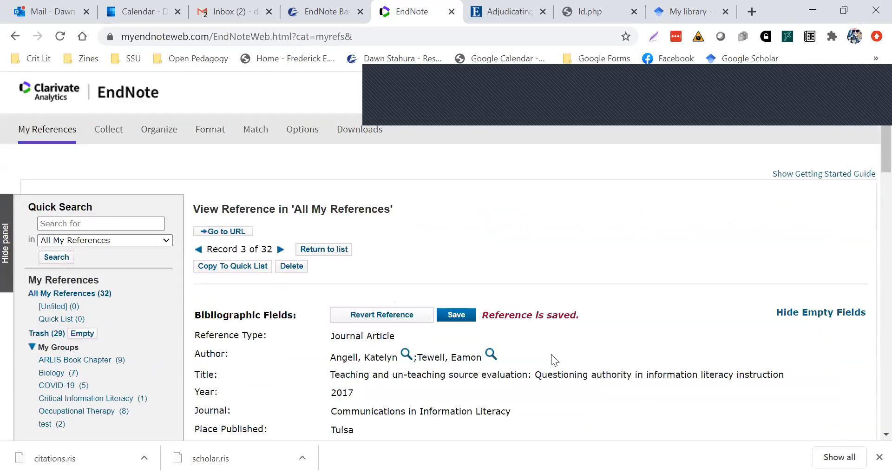
pyautogui.click(221, 267)
pyautogui.click(62, 319)
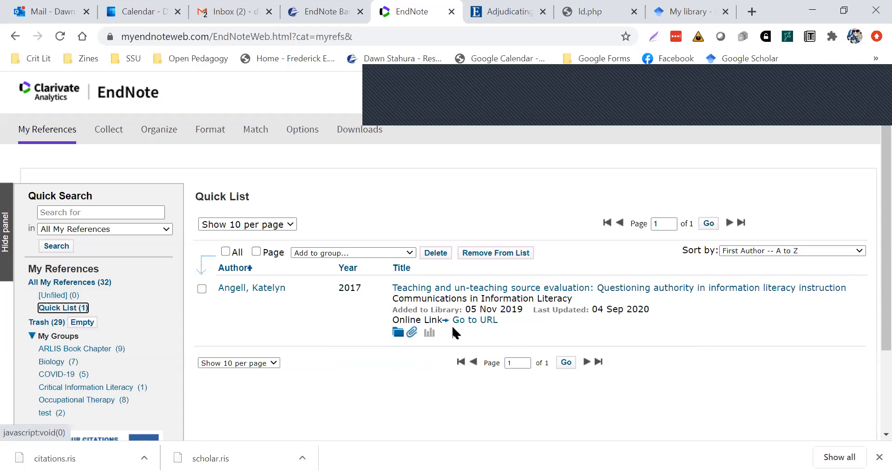
# Review the library's EndNote Basic guide page and the instructions on creating bibliographies in its EndNote Quick PDF guide
pyautogui.click(308, 16)
pyautogui.scroll(7, 647, 249)
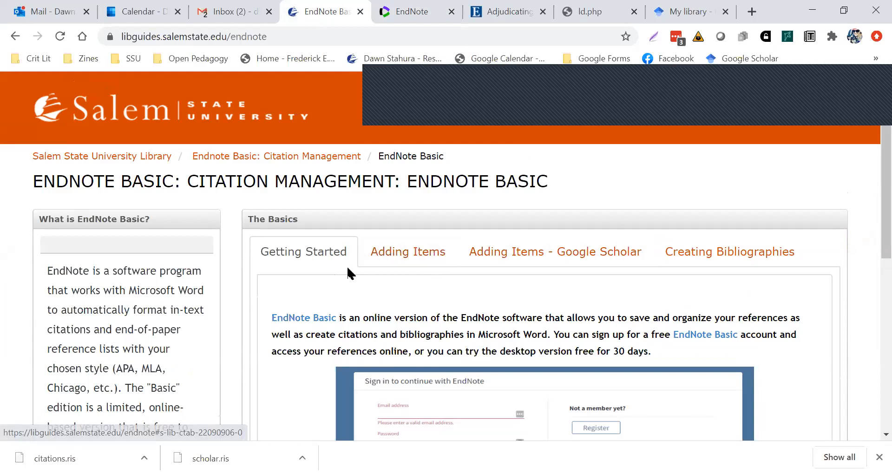
pyautogui.scroll(-1, 348, 273)
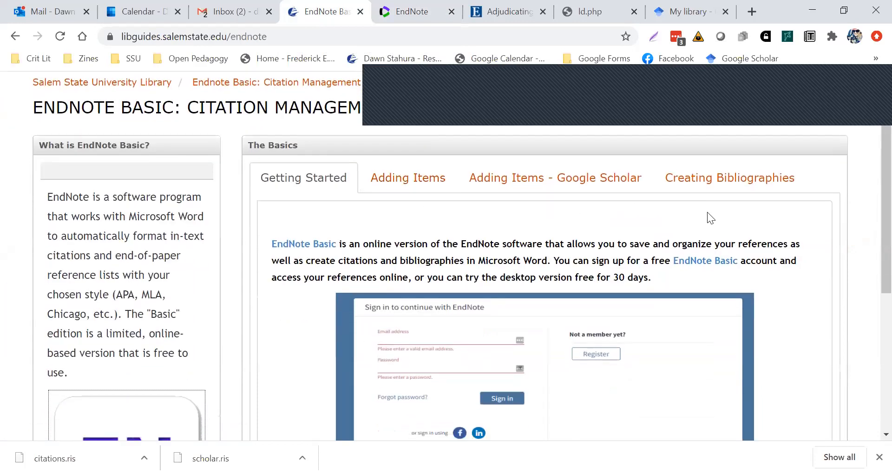
pyautogui.scroll(-4, 707, 213)
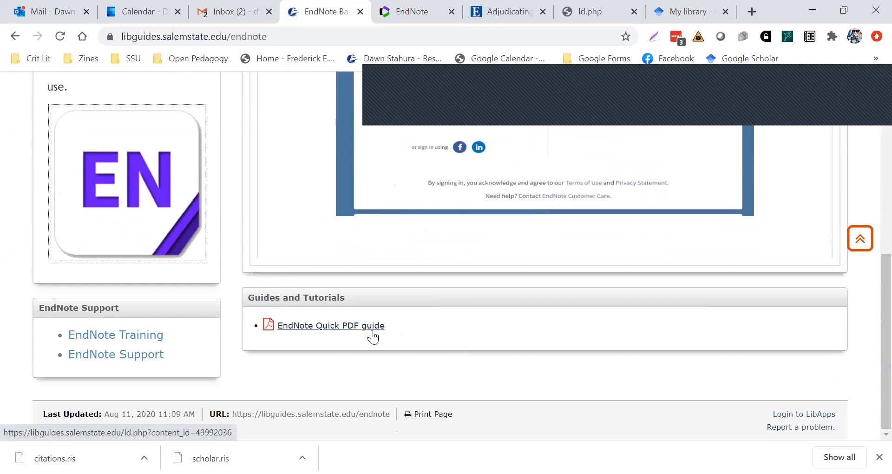
pyautogui.scroll(-5, 369, 392)
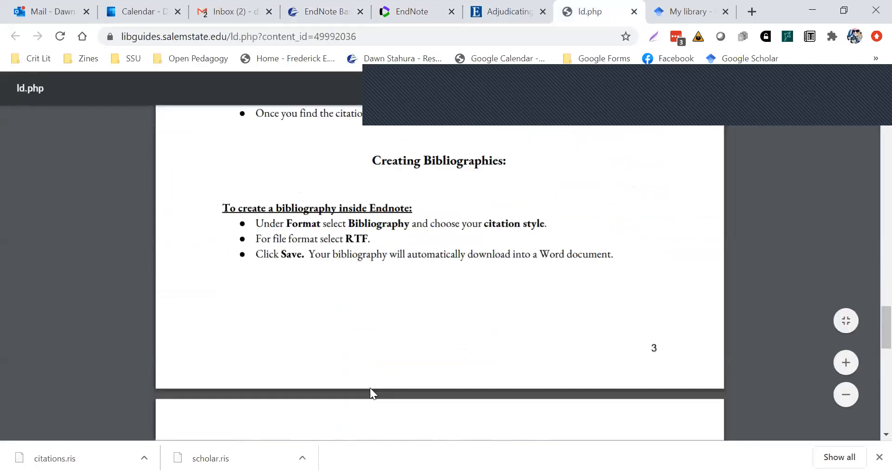